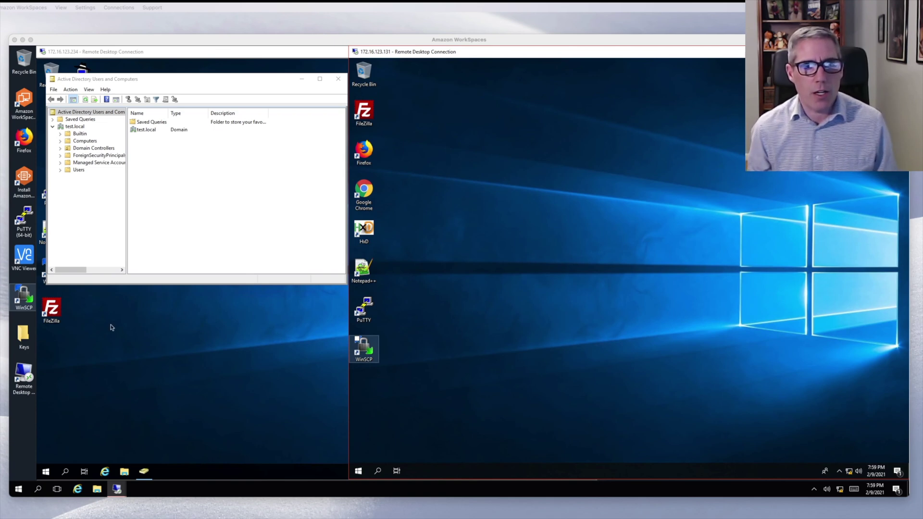
- Bring the Windows 10 session forward and open its Ethernet network settings
left_click(167, 353)
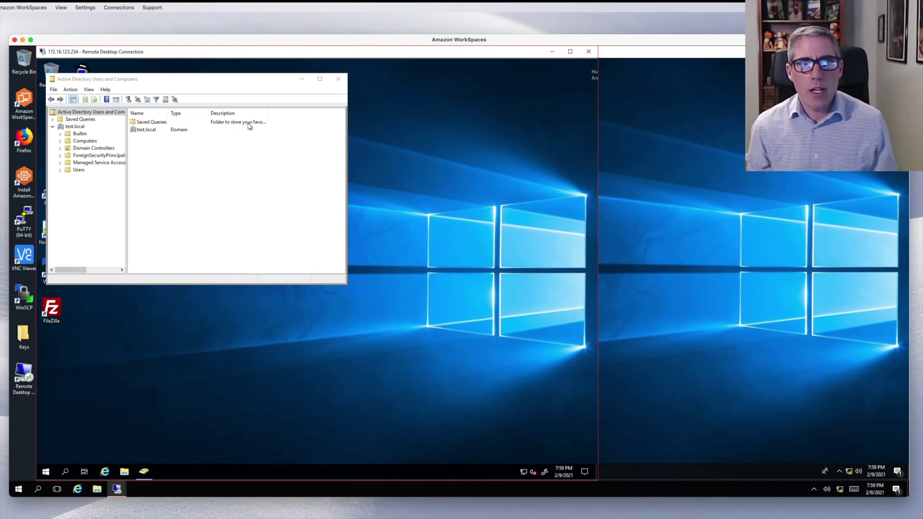
left_click(657, 142)
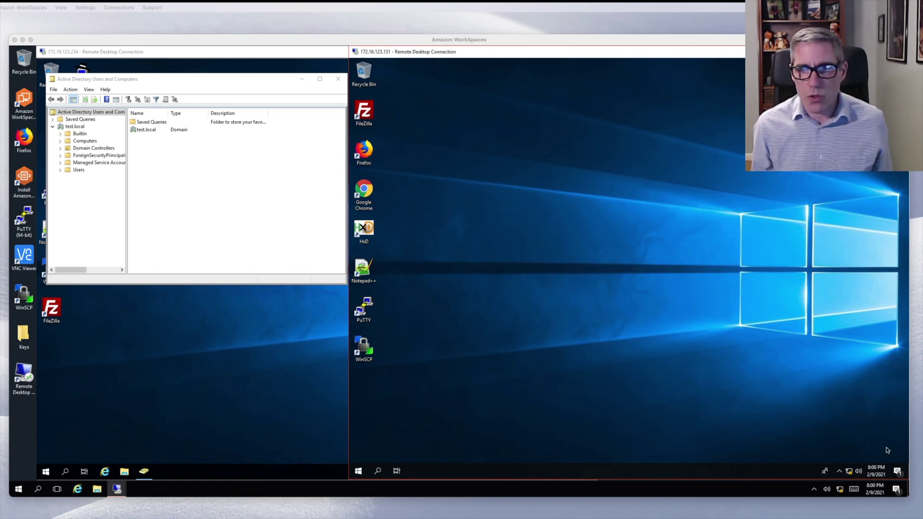
right_click(849, 471)
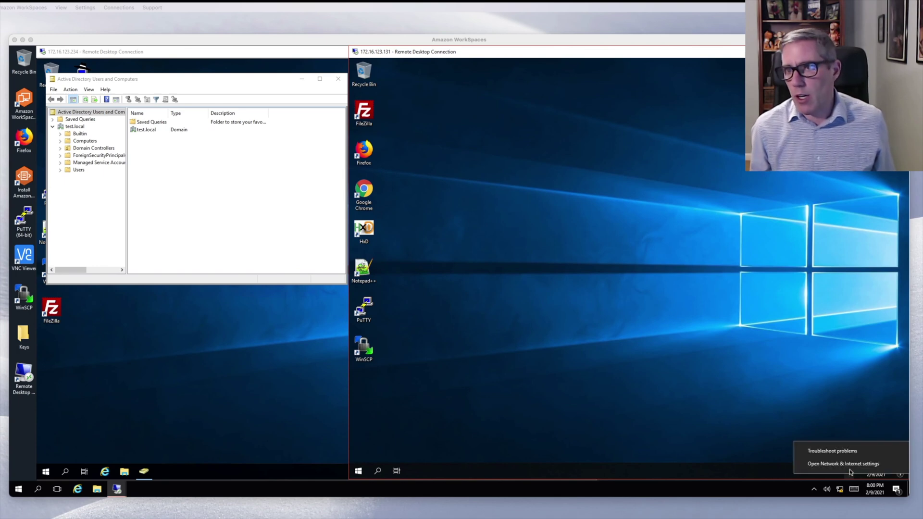
left_click(848, 465)
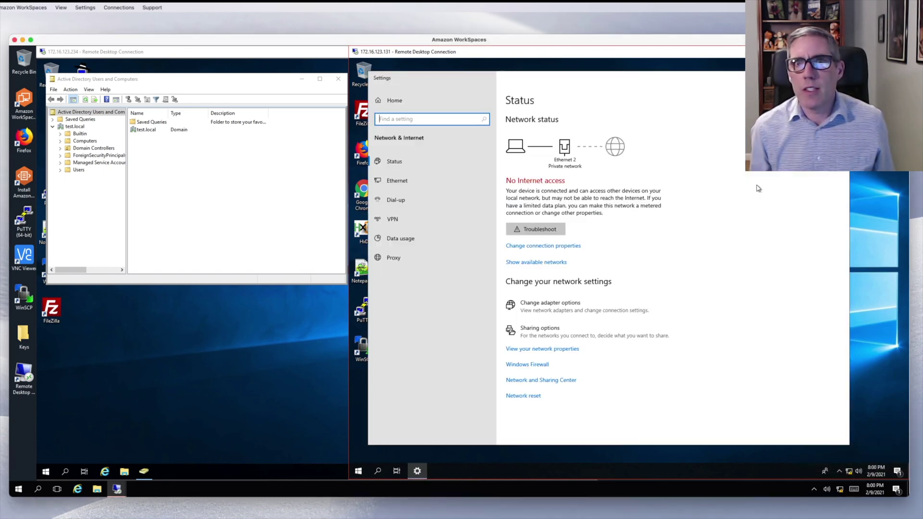
left_click(397, 177)
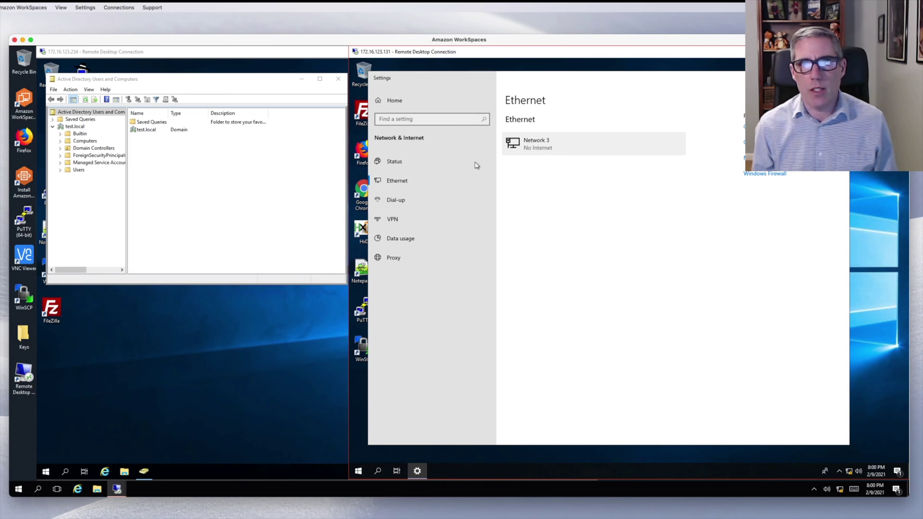
left_click(406, 185)
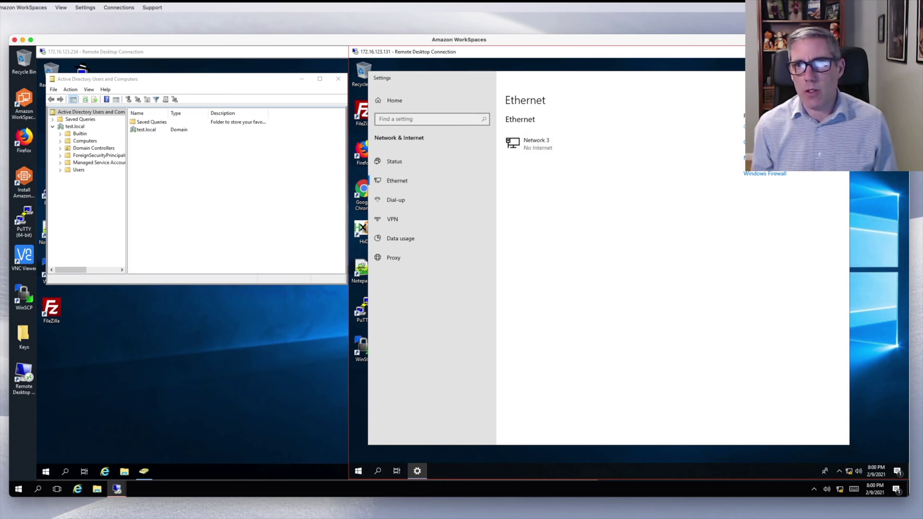
- Set the Ethernet 2 adapter's IPv4 preferred DNS server to 172.16.123.234
left_click(769, 126)
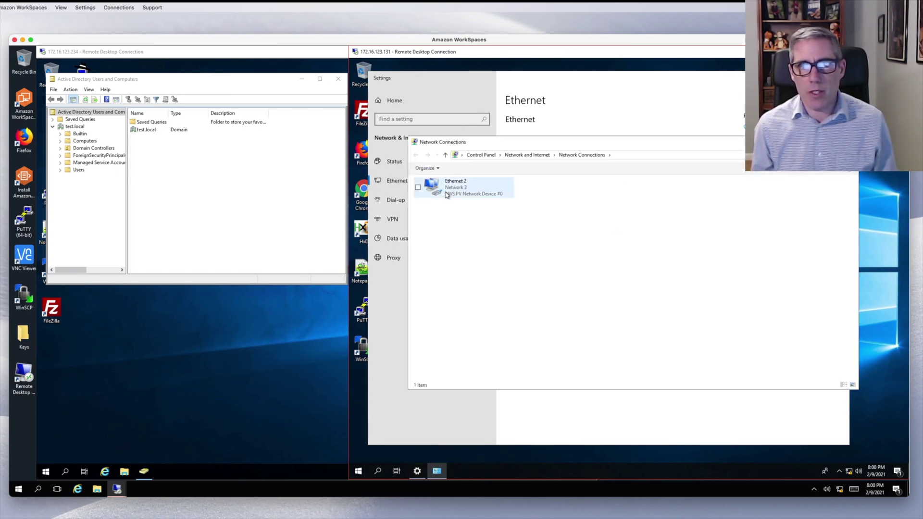
double_click(446, 195)
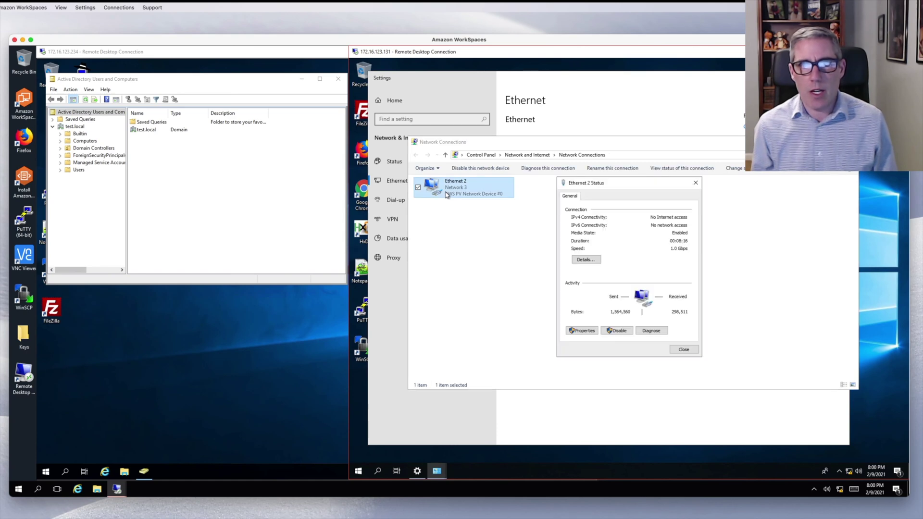
left_click(584, 331)
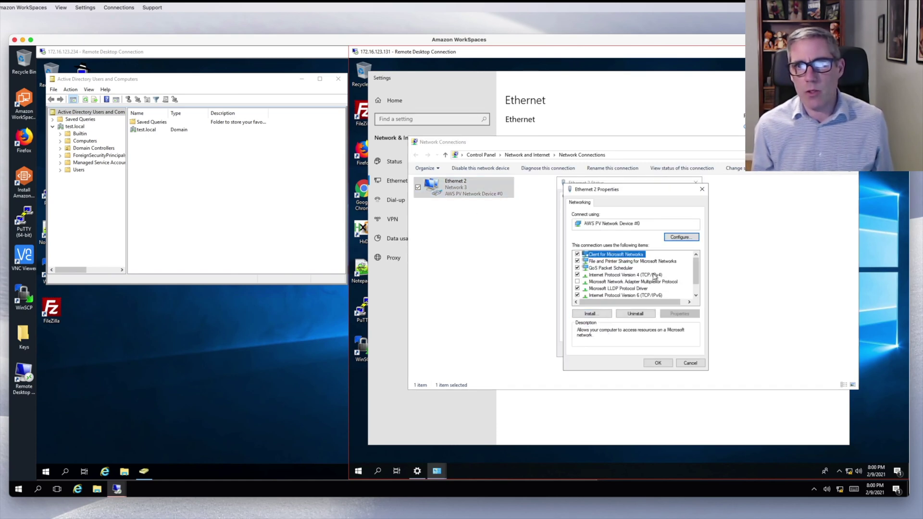
left_click(653, 275)
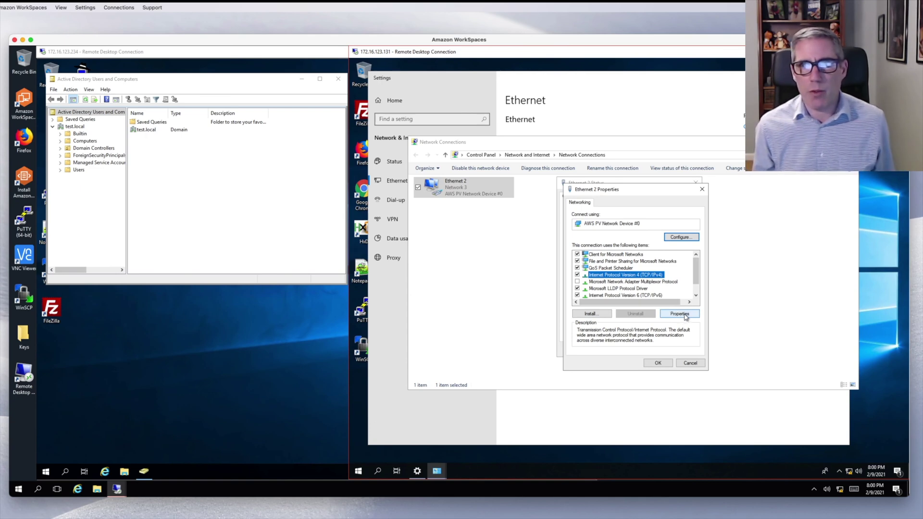
left_click(680, 314)
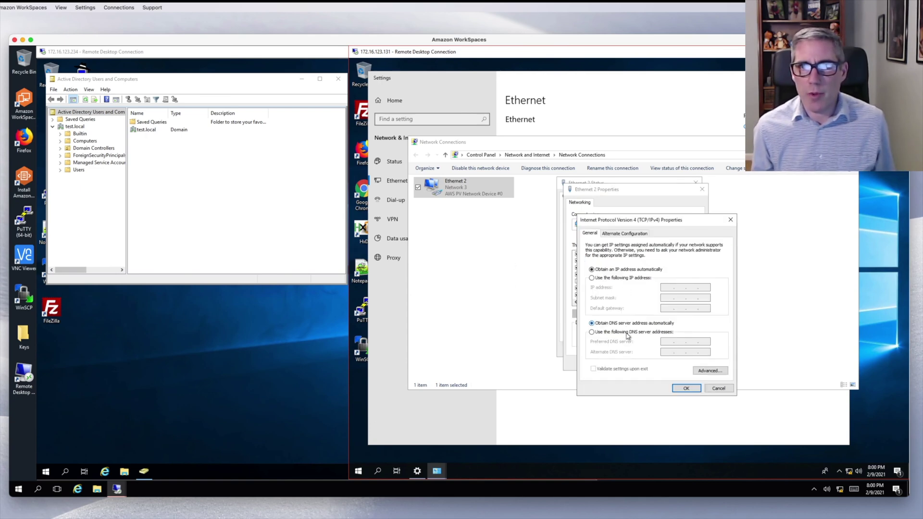
left_click(628, 333)
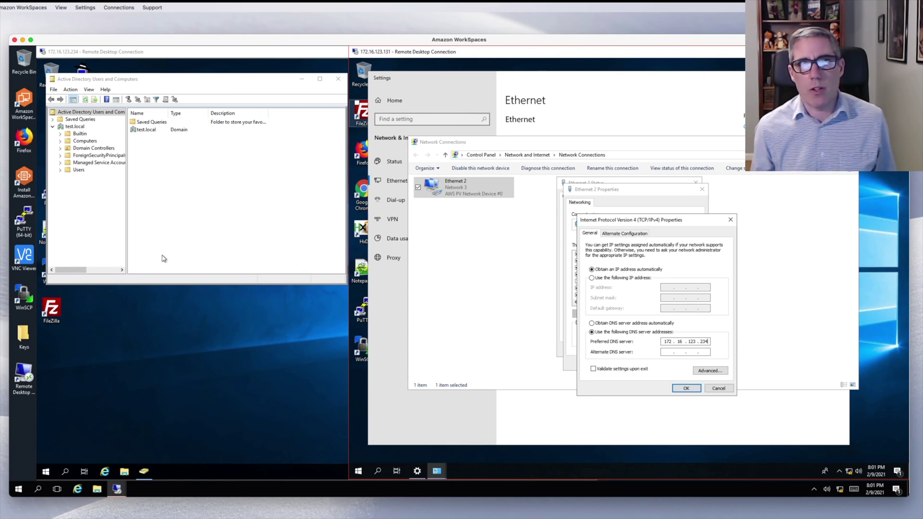
left_click(687, 387)
left_click(667, 365)
left_click(679, 351)
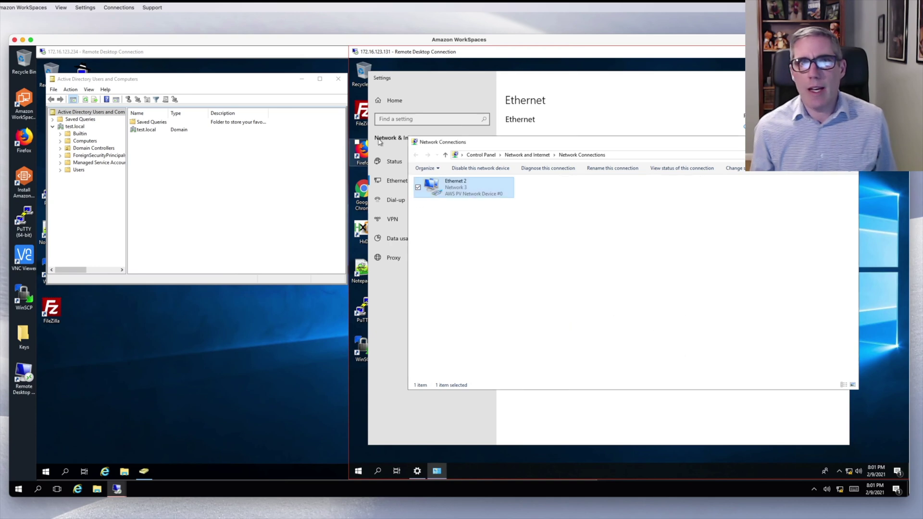
- Close the network windows and ping test.local from an administrator Command Prompt, getting four replies
key("alt+F4")
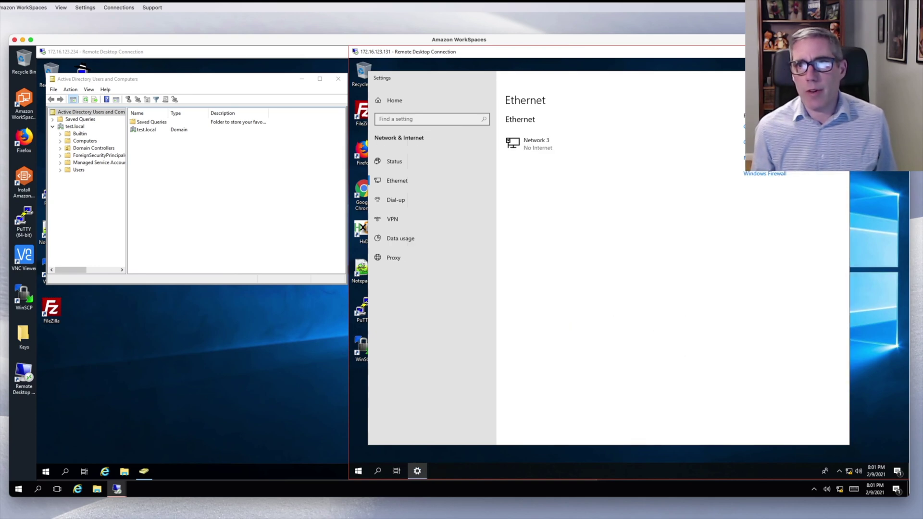
key("alt+F4")
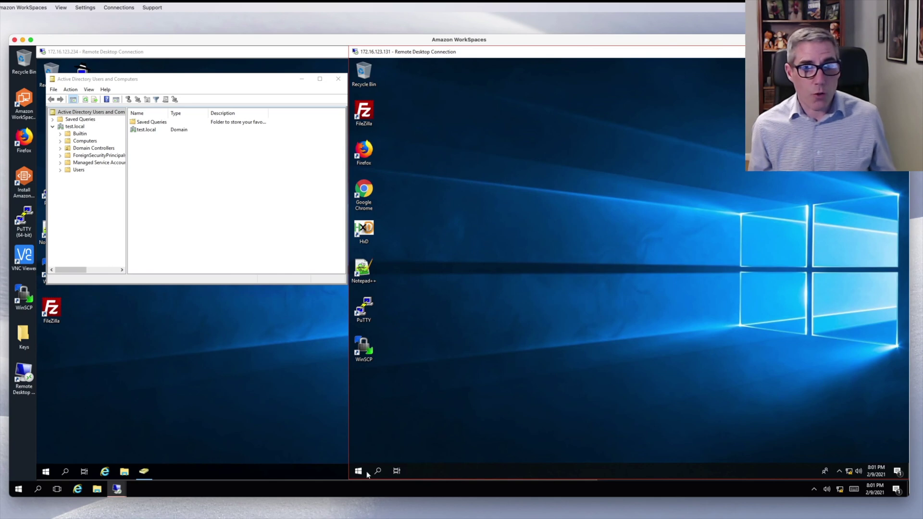
left_click(358, 472)
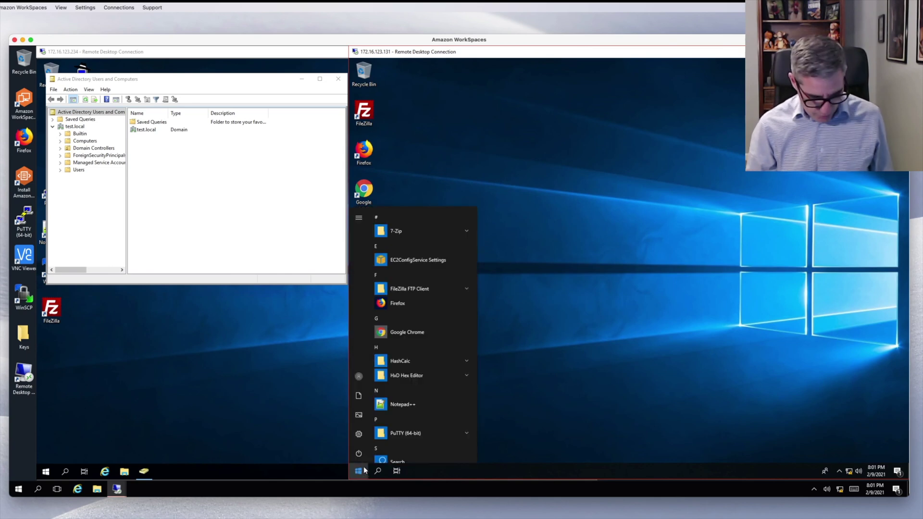
type("cmd")
key("Return")
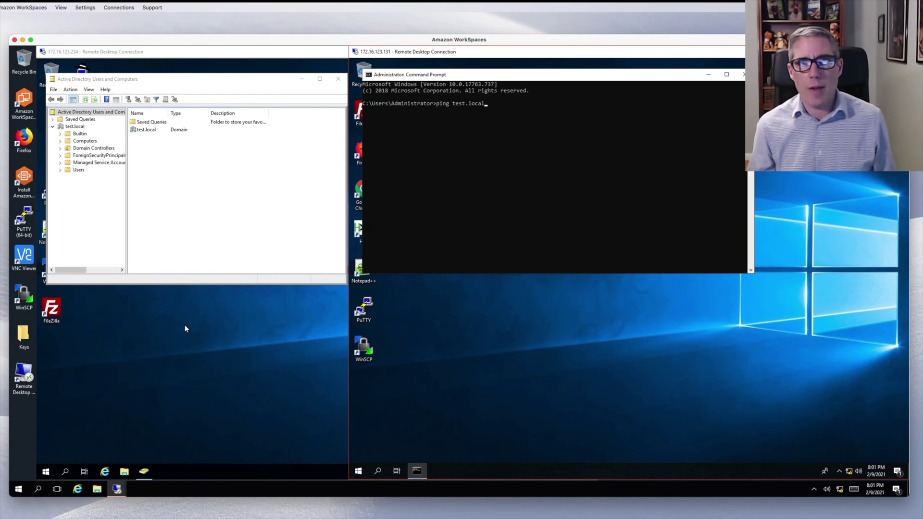
key("Return")
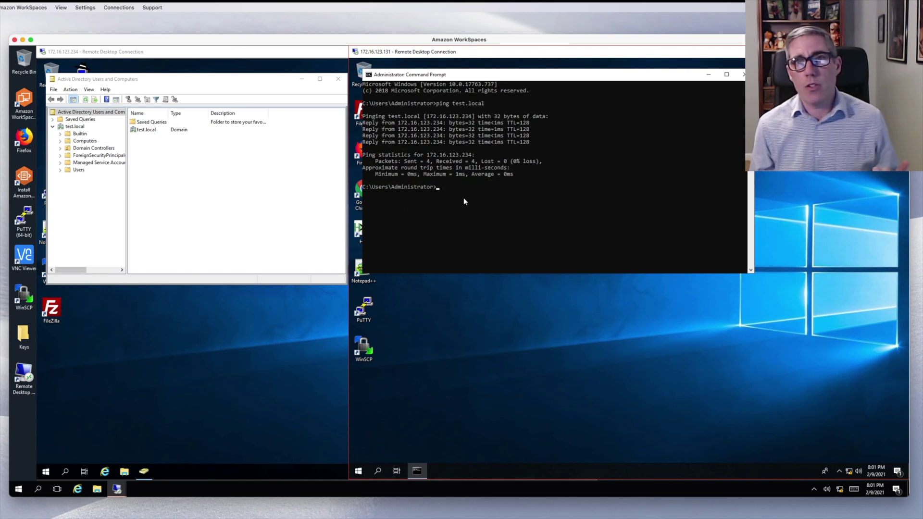
- On the server, review test.local's host (A) records for 172.16.123.234 in DNS Manager, then minimize it
left_click(46, 471)
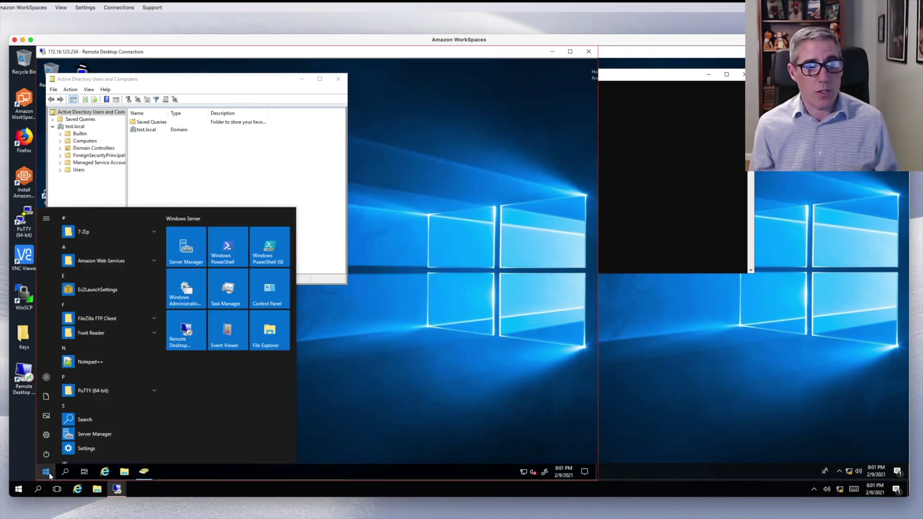
left_click(63, 448)
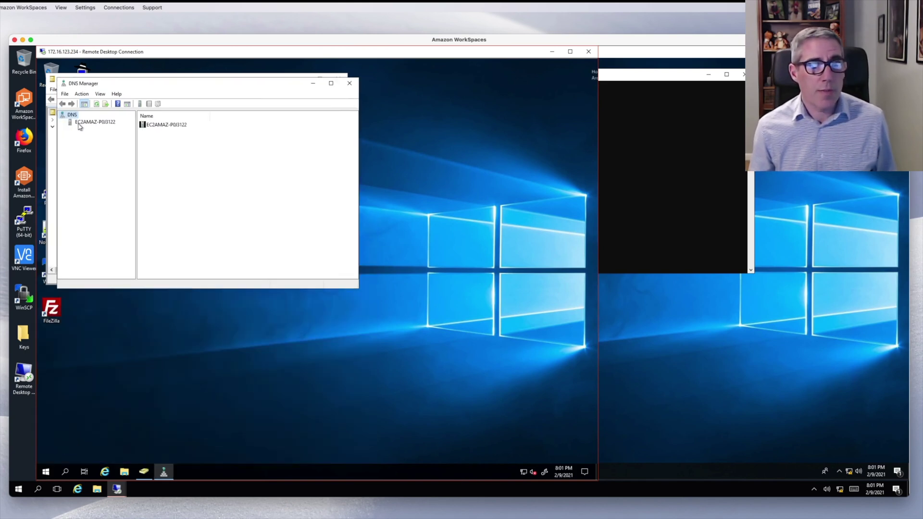
left_click(78, 124)
double_click(158, 127)
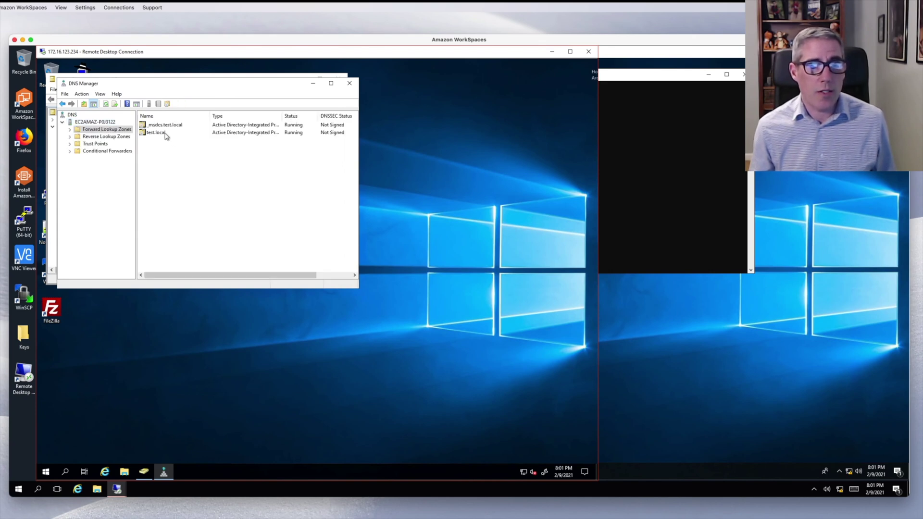
double_click(165, 134)
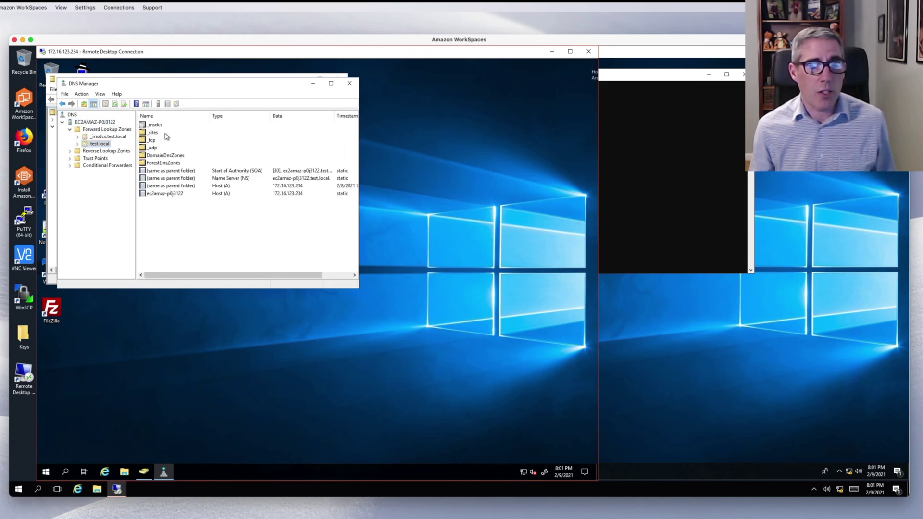
left_click(171, 194)
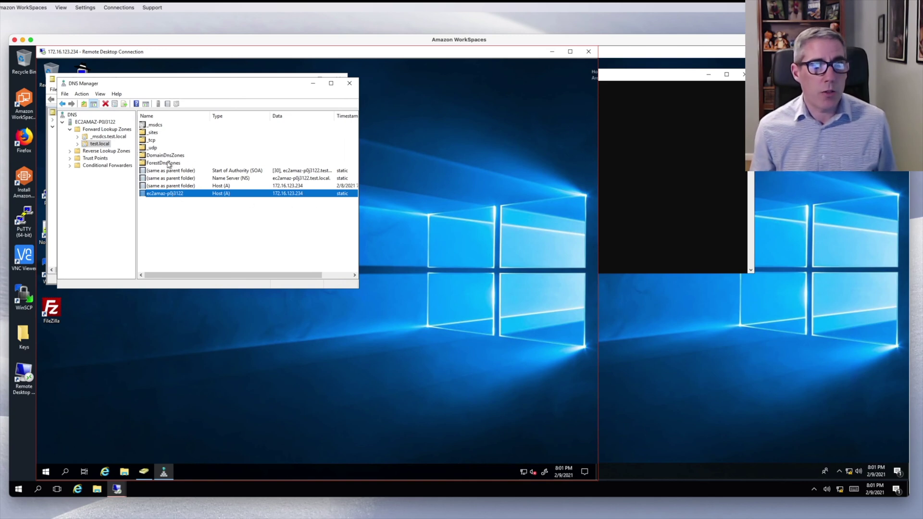
key("Up")
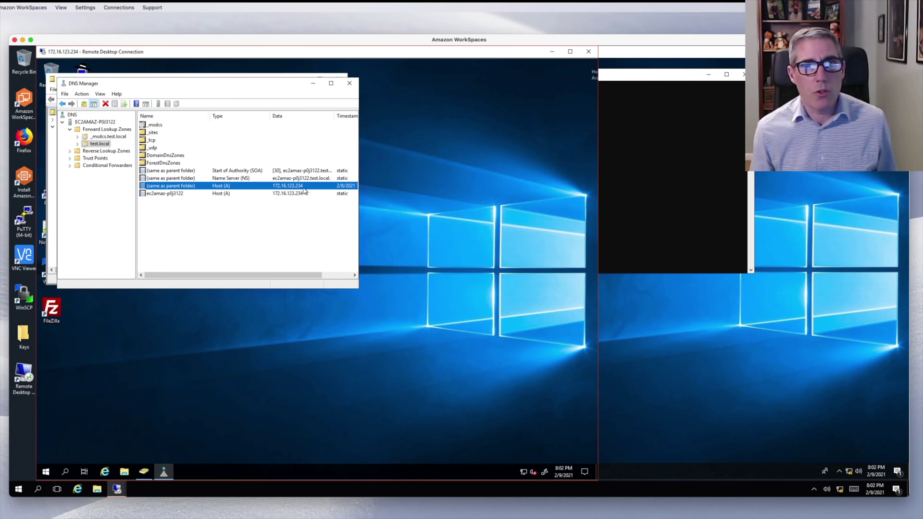
left_click(313, 83)
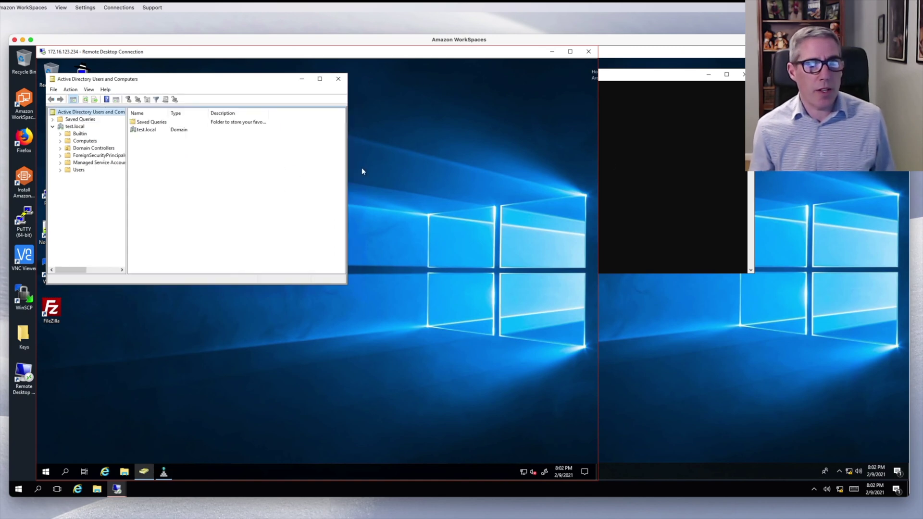
- On Win10, open This PC's system properties and the computer name settings showing WORKGROUP
left_click(617, 161)
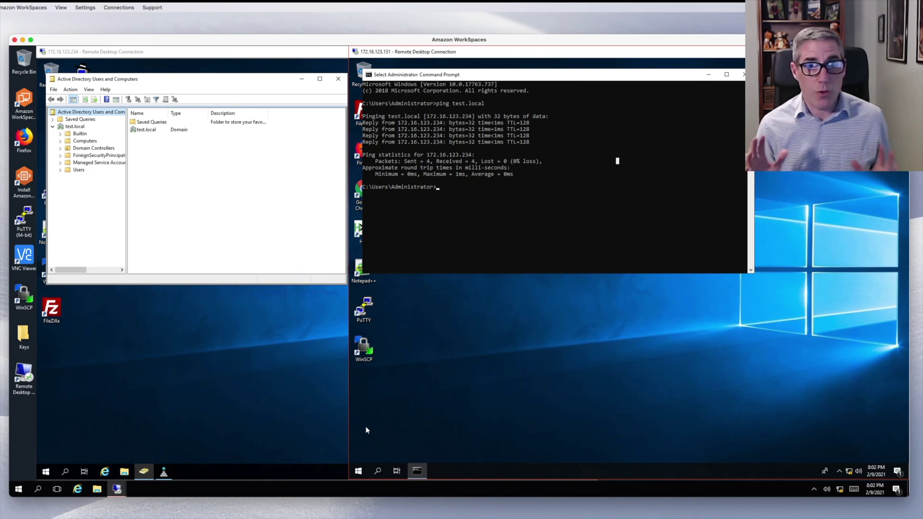
left_click(360, 472)
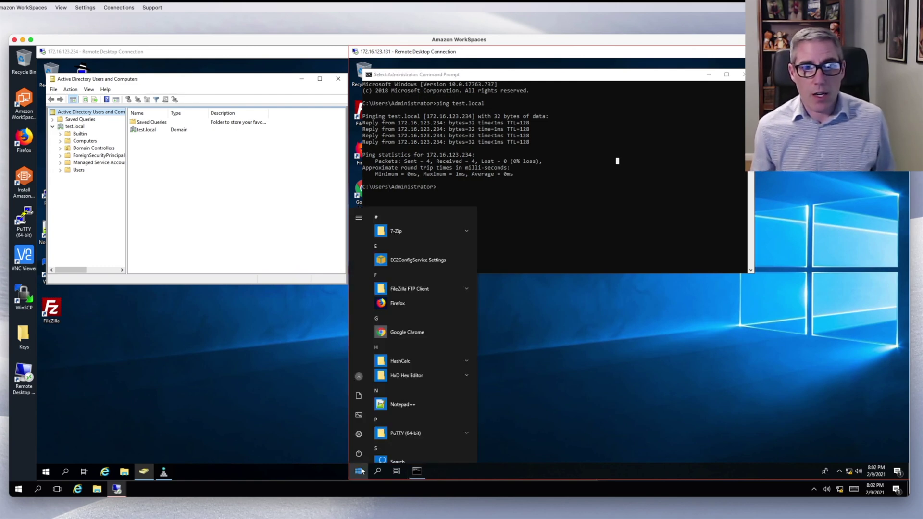
right_click(360, 472)
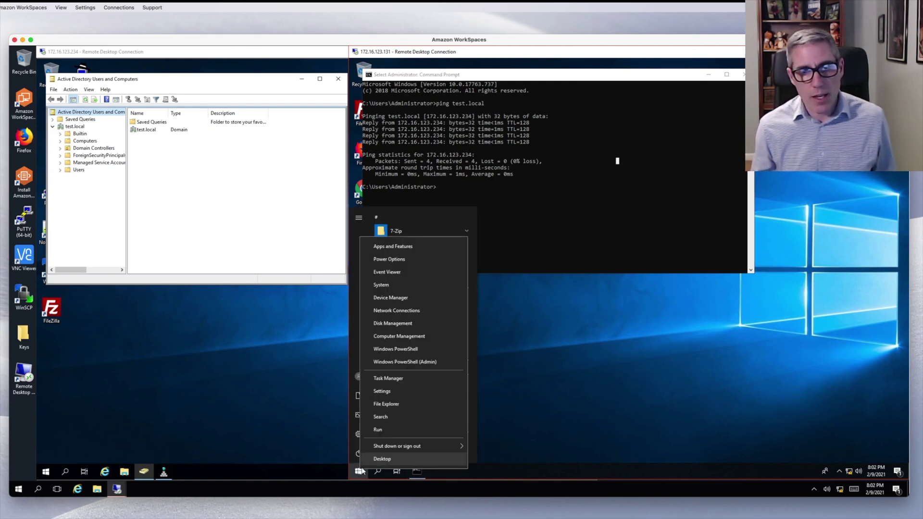
left_click(391, 403)
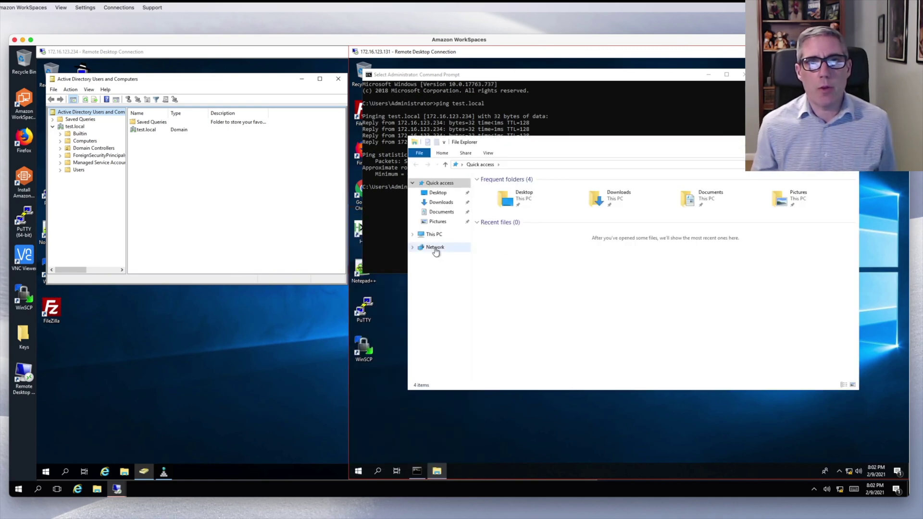
right_click(435, 235)
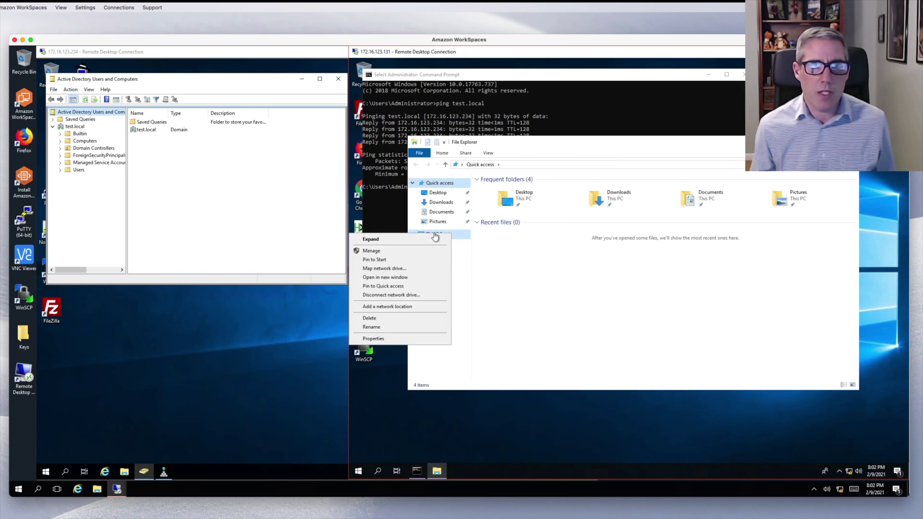
left_click(417, 339)
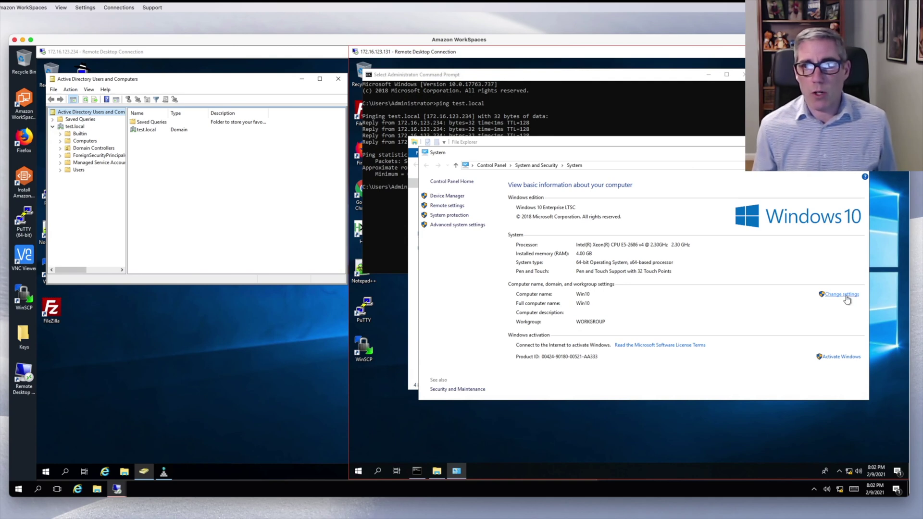
left_click(832, 295)
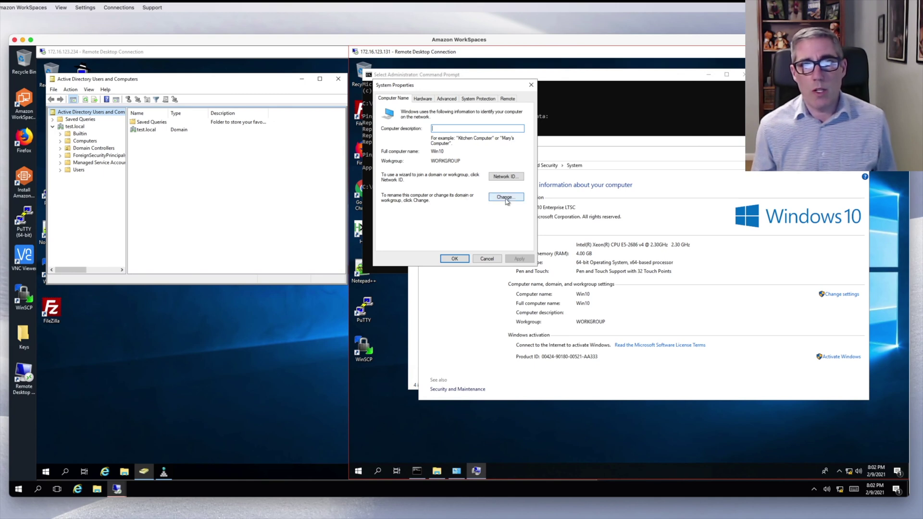
- Change Win10's membership from the workgroup to the test.local domain
left_click(506, 200)
left_click(481, 252)
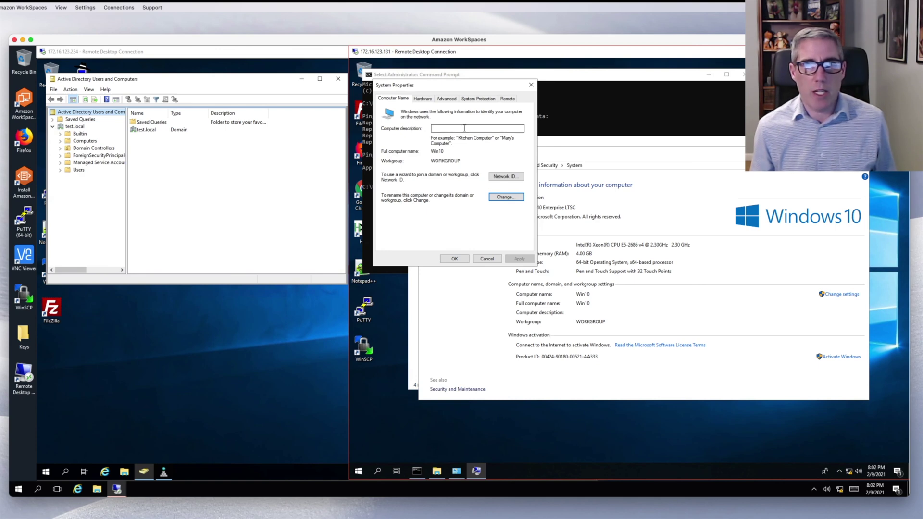
left_click(506, 198)
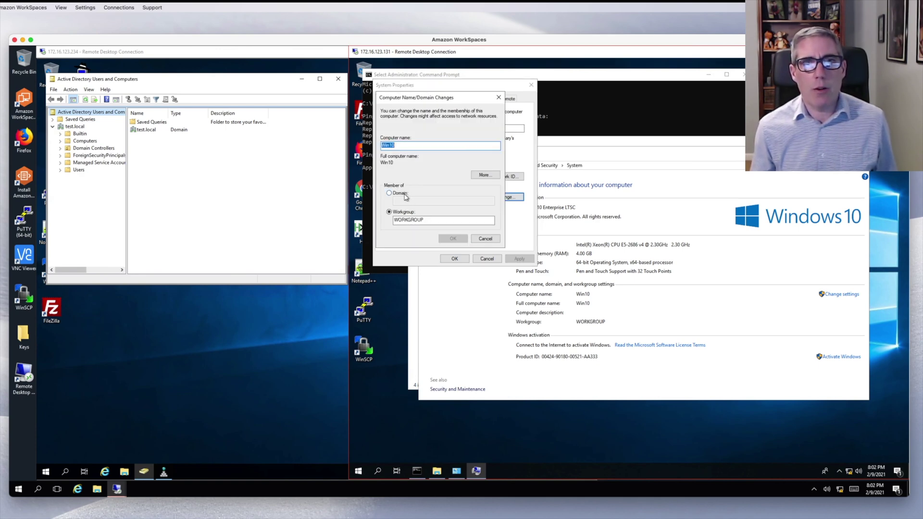
left_click(393, 193)
type("test.local")
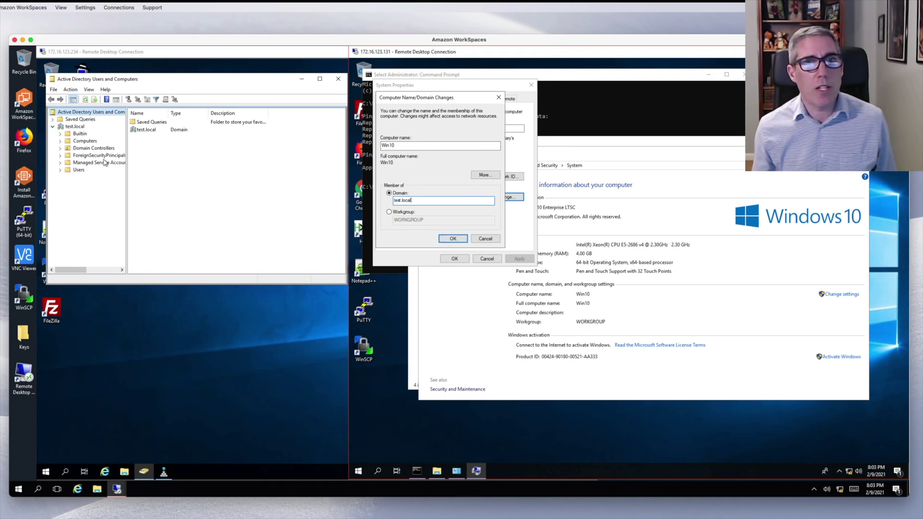
left_click(460, 240)
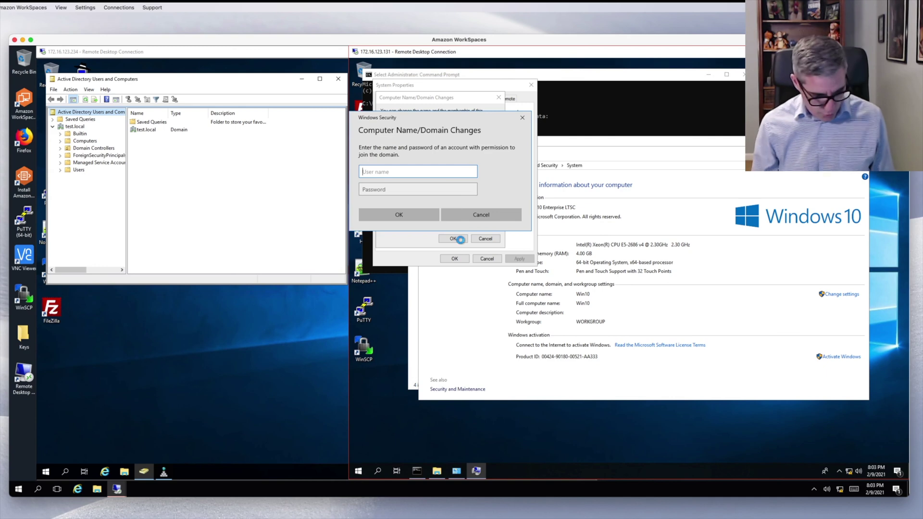
- Authorize the join with domain administrator credentials, acknowledge the welcome and restart prompts, and restart Win10
type("adm")
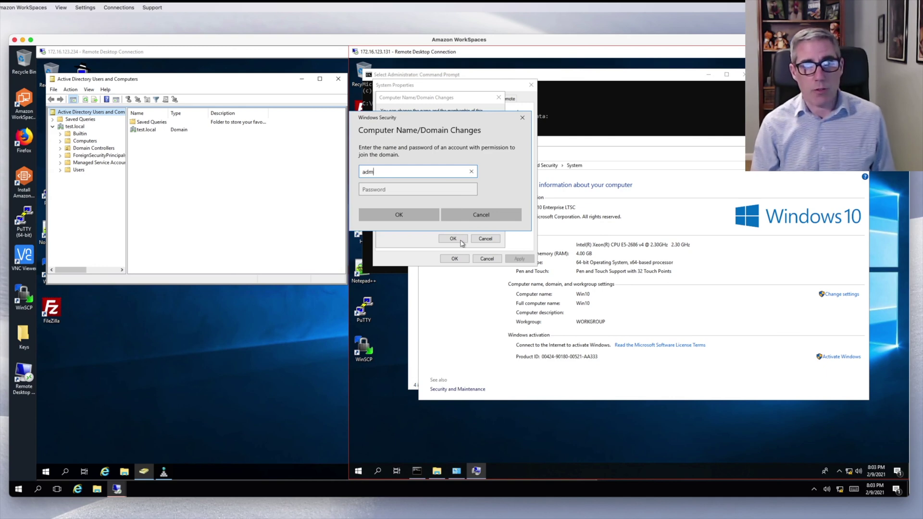
type("inistrator")
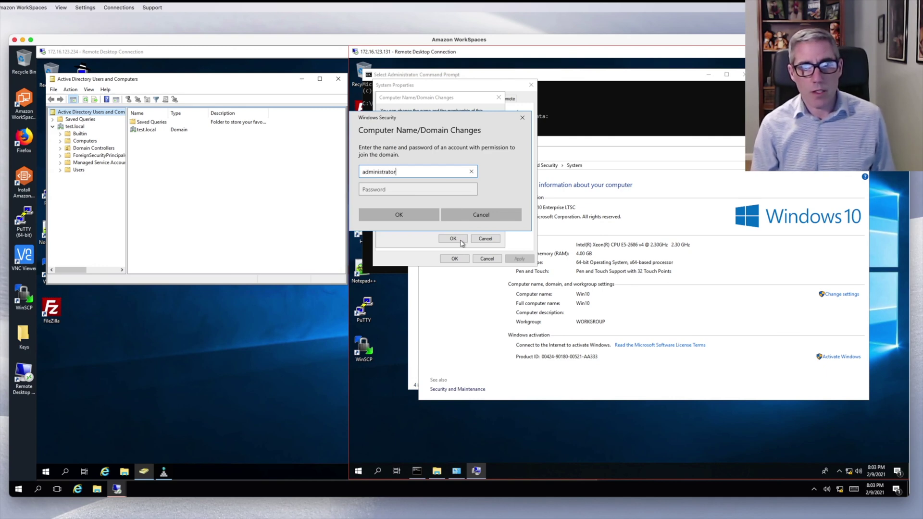
key("Tab")
type("••••••••••••")
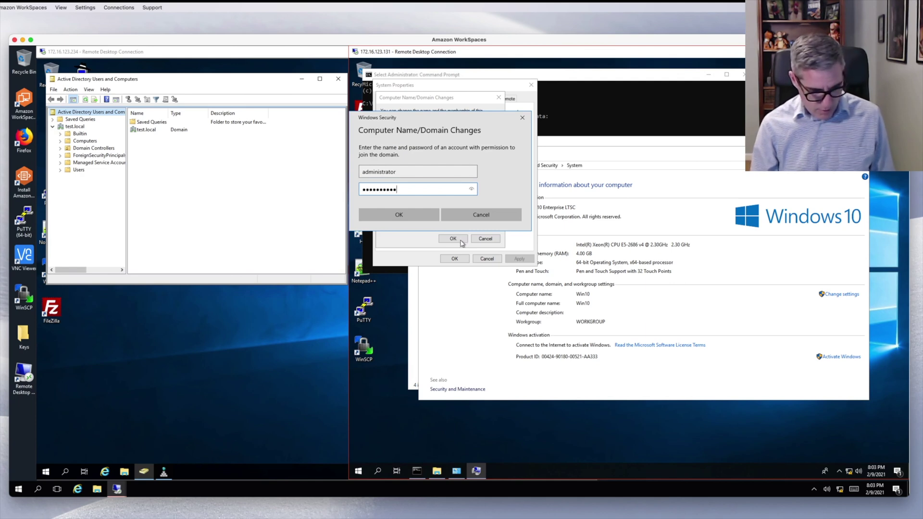
left_click(398, 218)
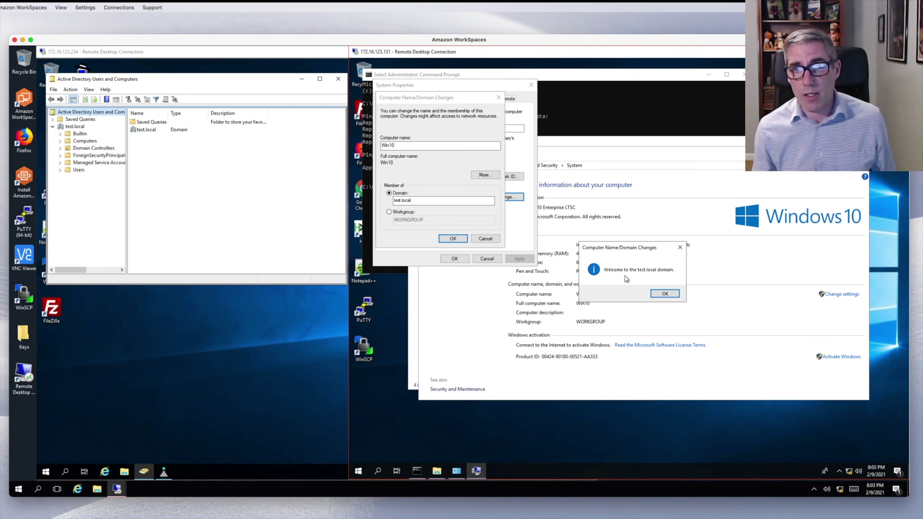
left_click(666, 293)
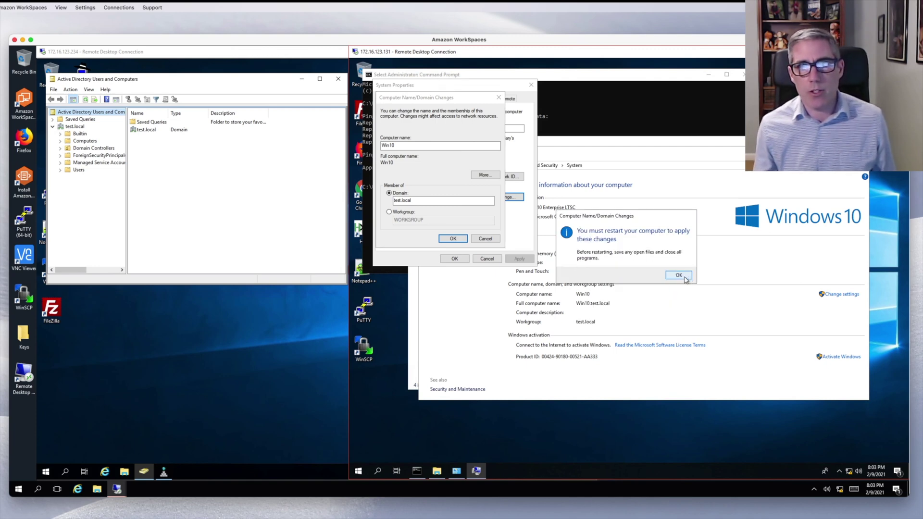
left_click(685, 278)
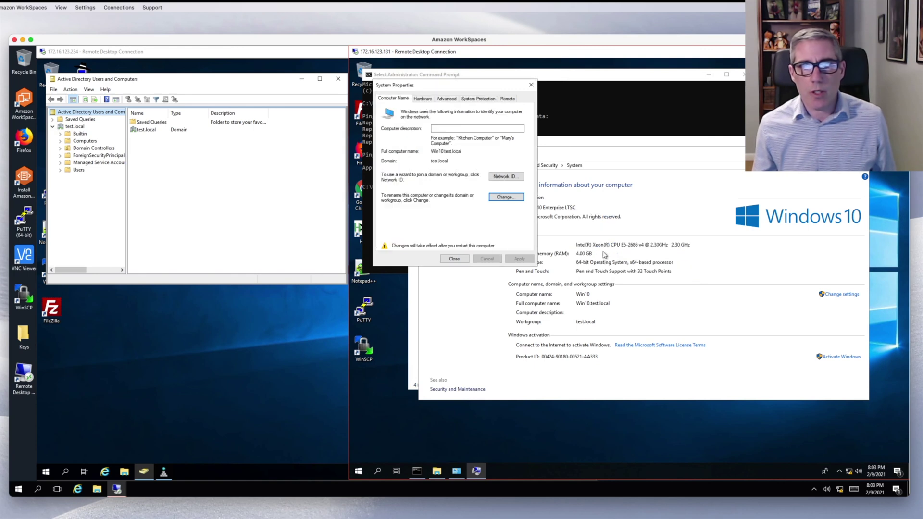
left_click(455, 259)
left_click(626, 274)
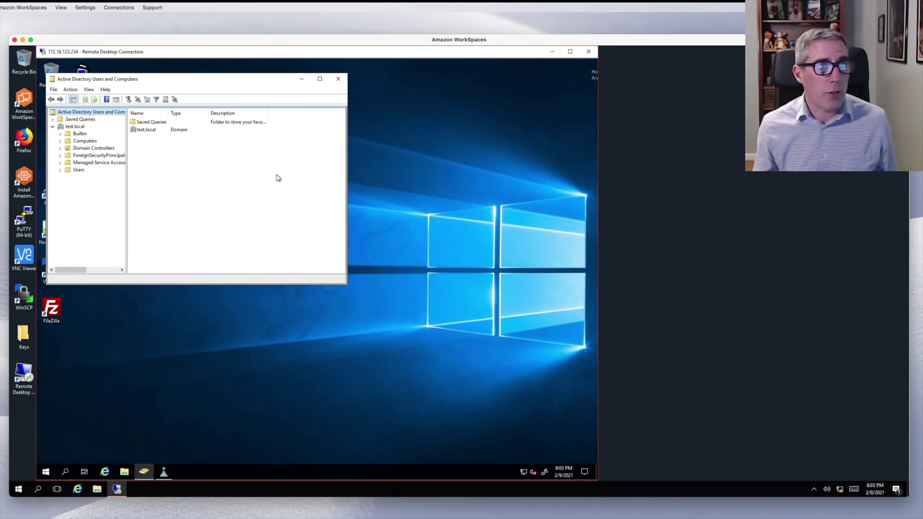
- Find WIN10 in test.local's Computers container and review its property tabs without changing anything
left_click(82, 142)
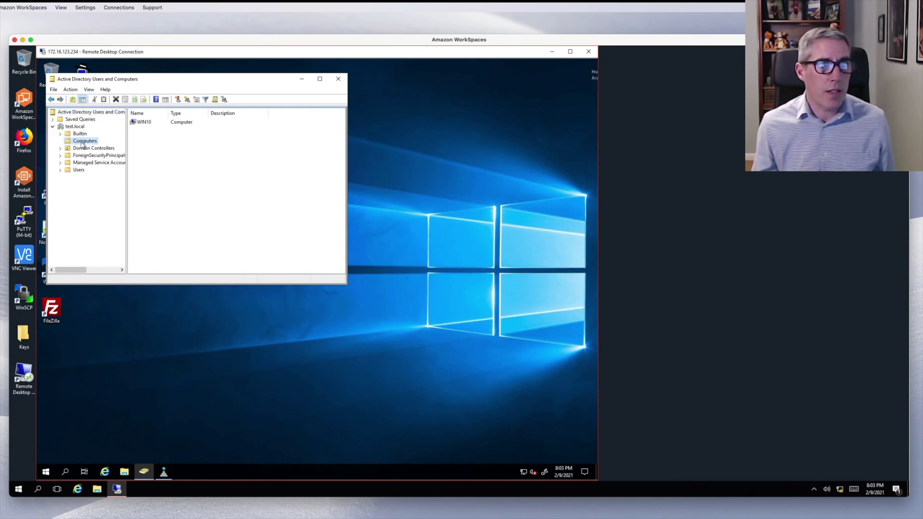
left_click(151, 123)
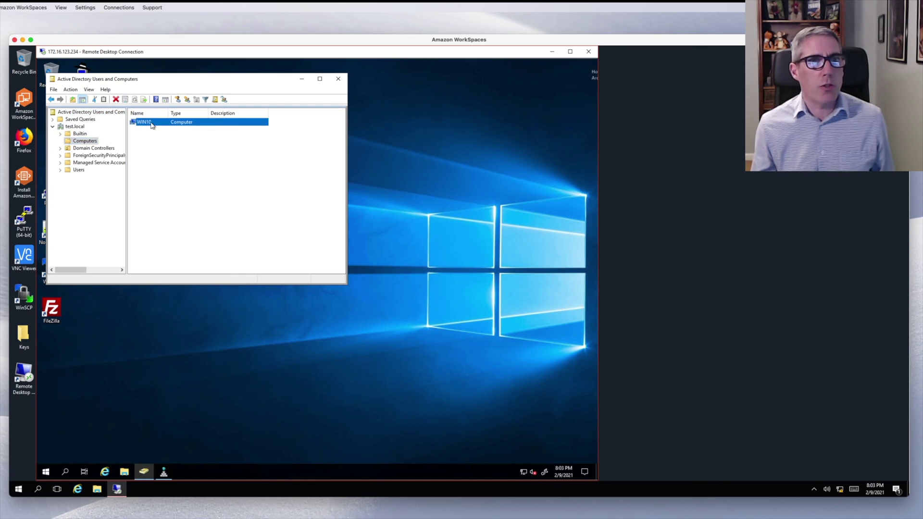
right_click(151, 123)
left_click(183, 206)
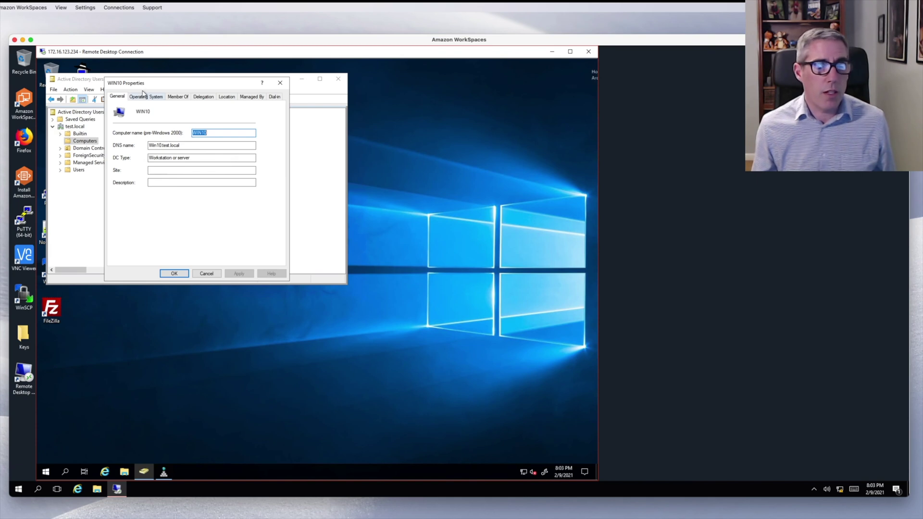
left_click(144, 96)
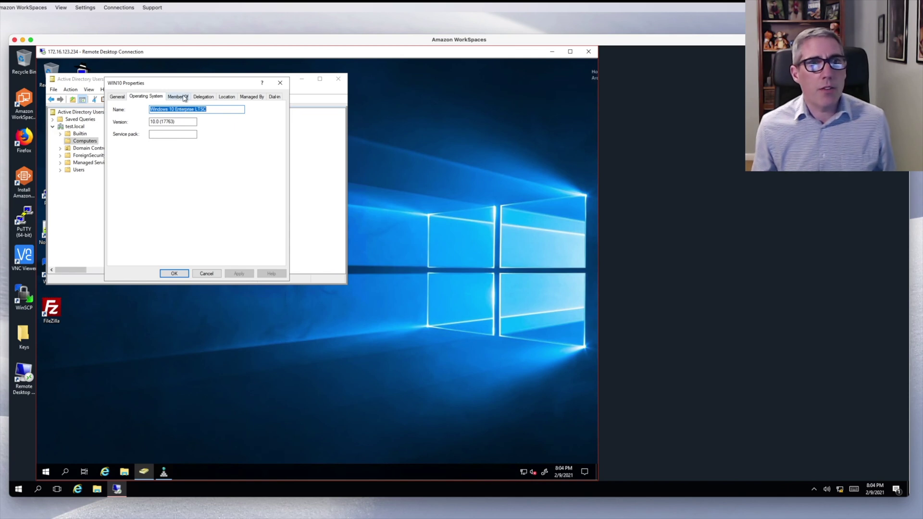
left_click(184, 98)
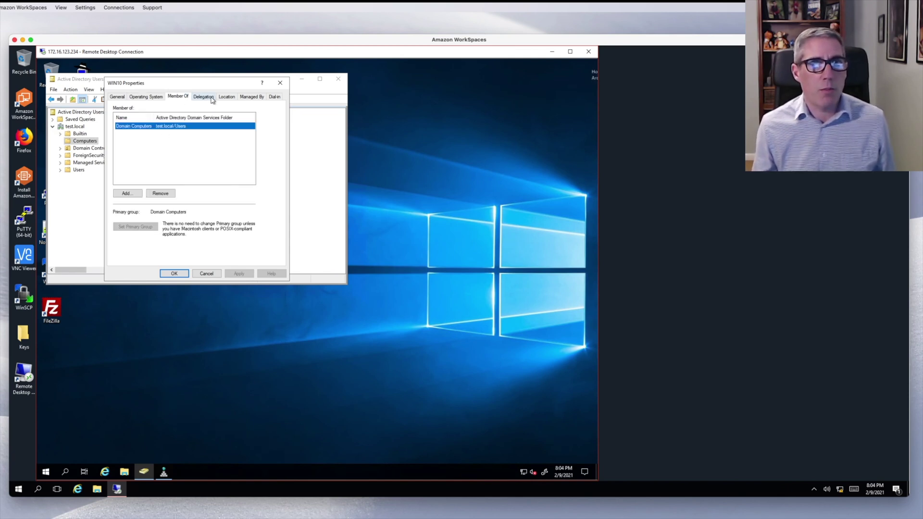
left_click(211, 98)
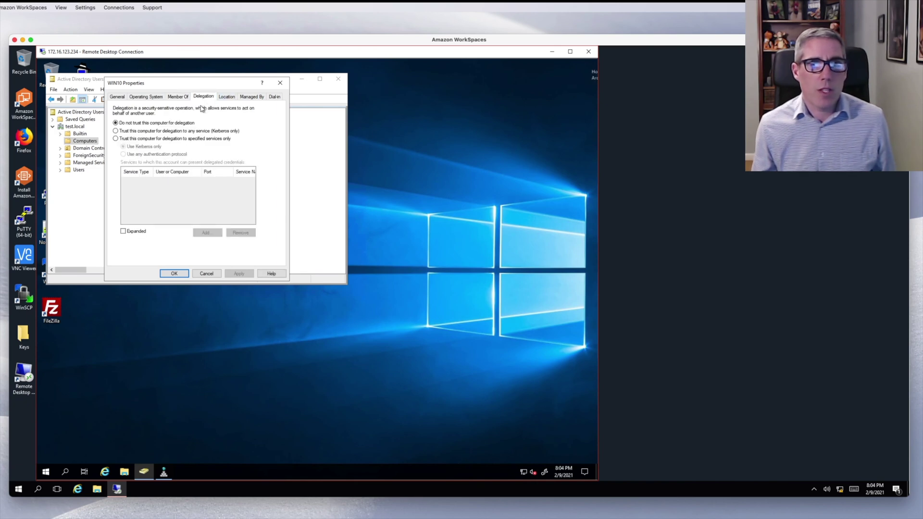
left_click(230, 97)
left_click(247, 98)
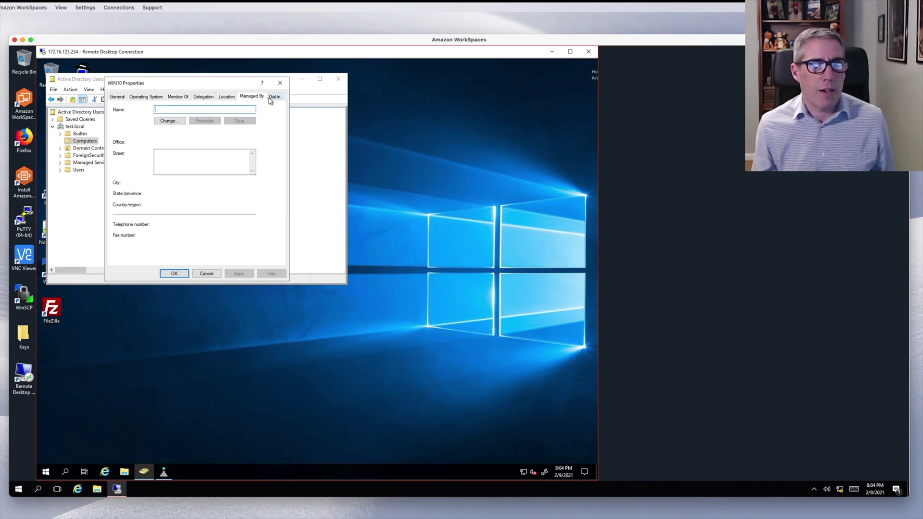
left_click(272, 98)
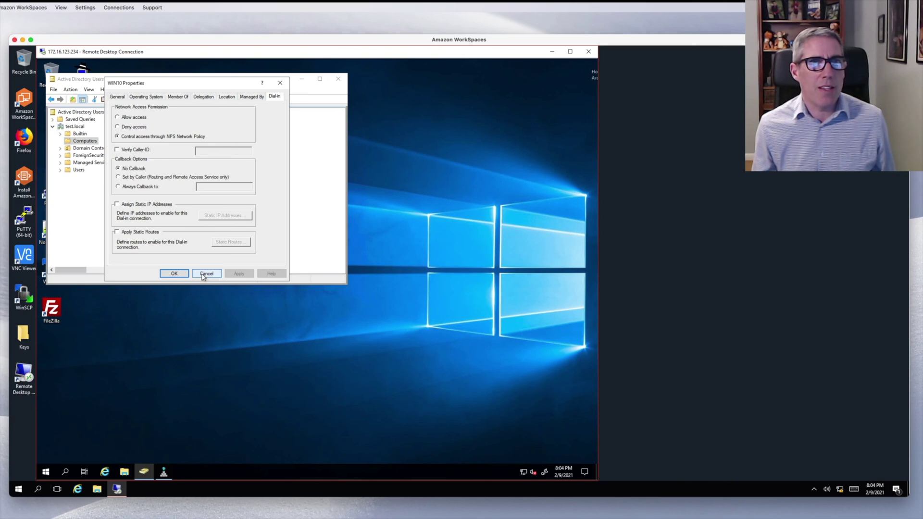
left_click(206, 273)
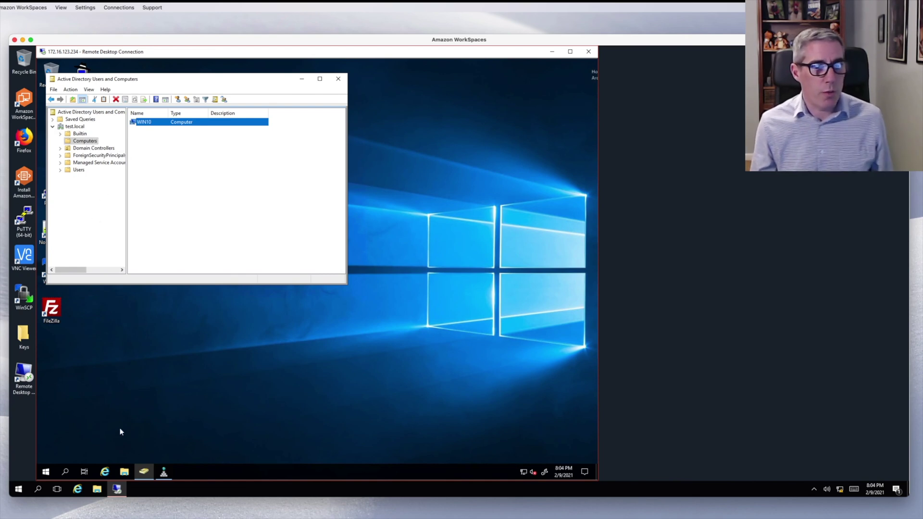
- Start a Remote Desktop connection to 172.16.123.131 and bring up alternative sign-in accounts
right_click(126, 488)
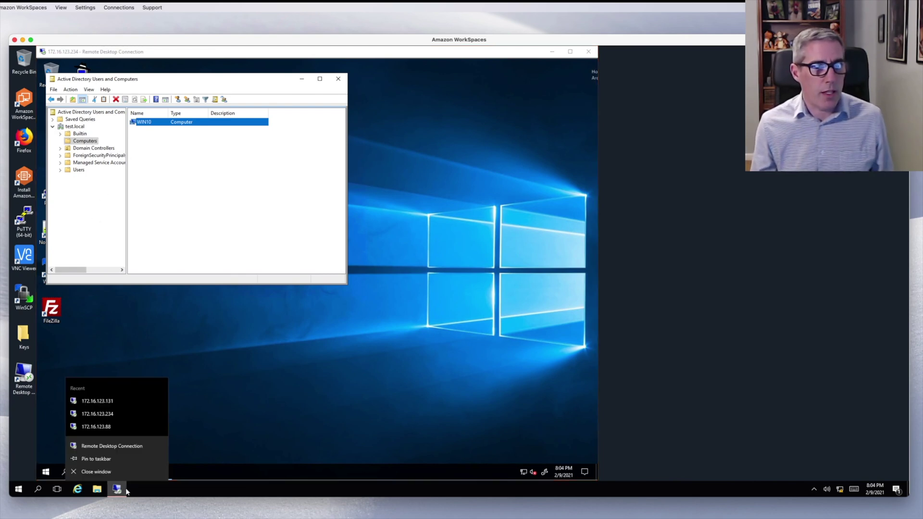
left_click(113, 445)
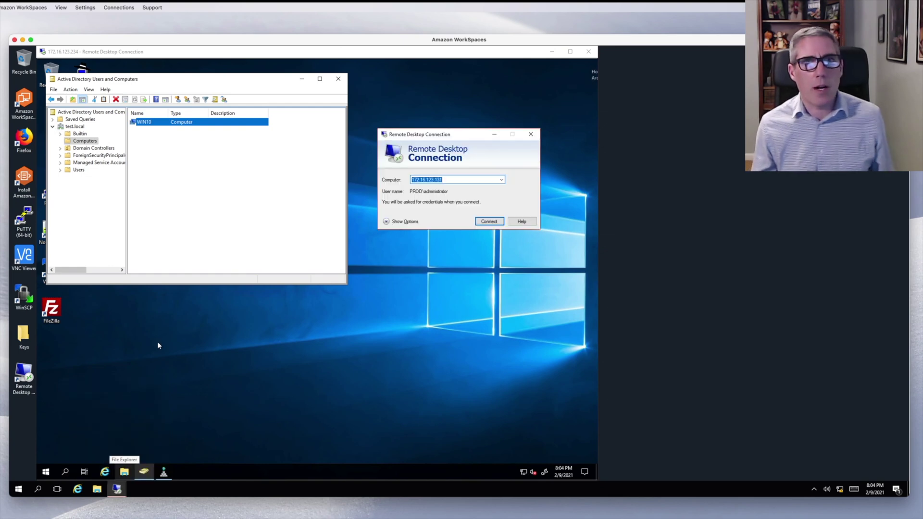
left_click(489, 221)
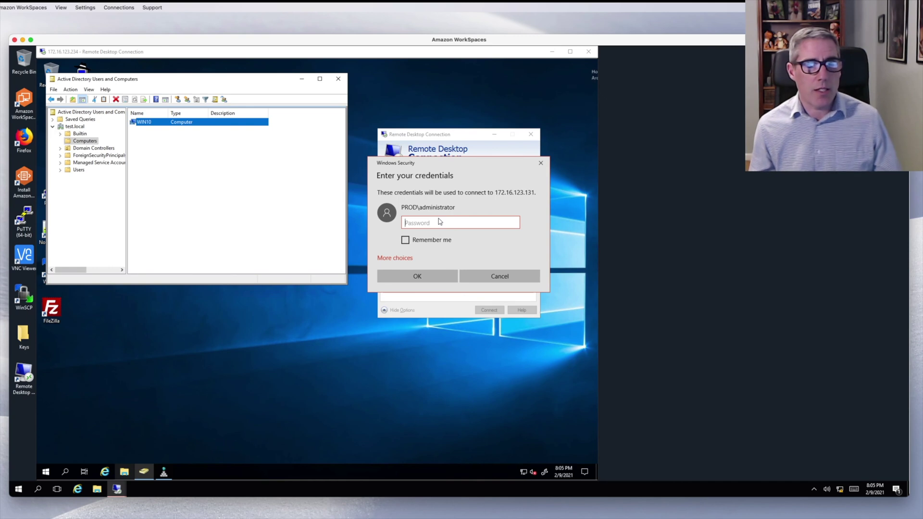
left_click(400, 260)
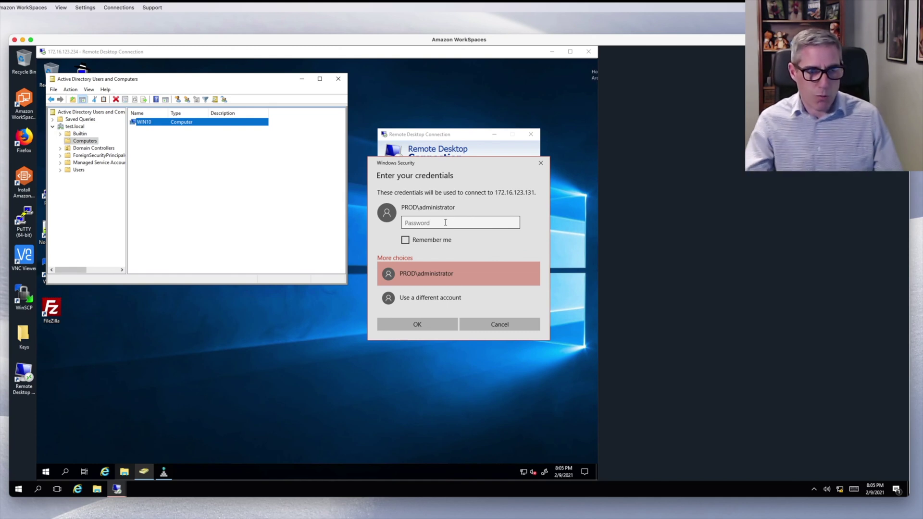
- Sign in to 172.16.123.131 as test\administrator with the domain account's password
left_click(449, 301)
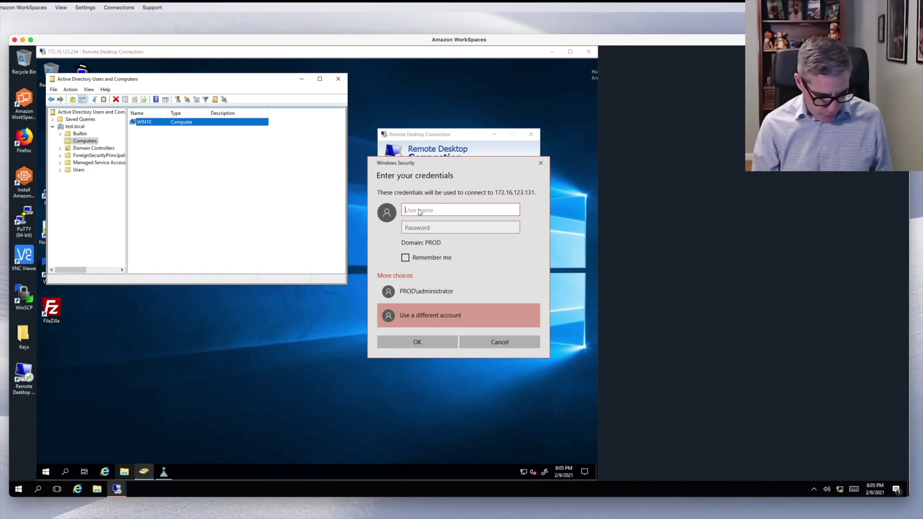
type("test")
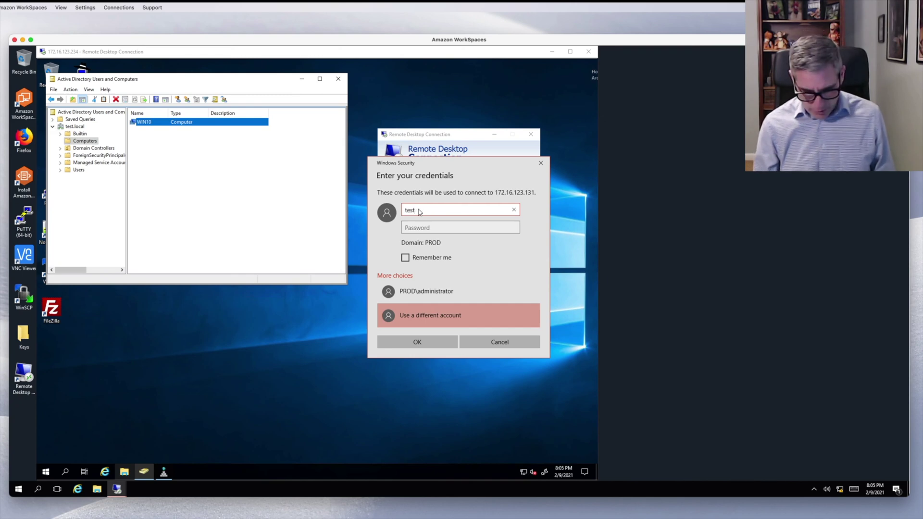
type("\\admin")
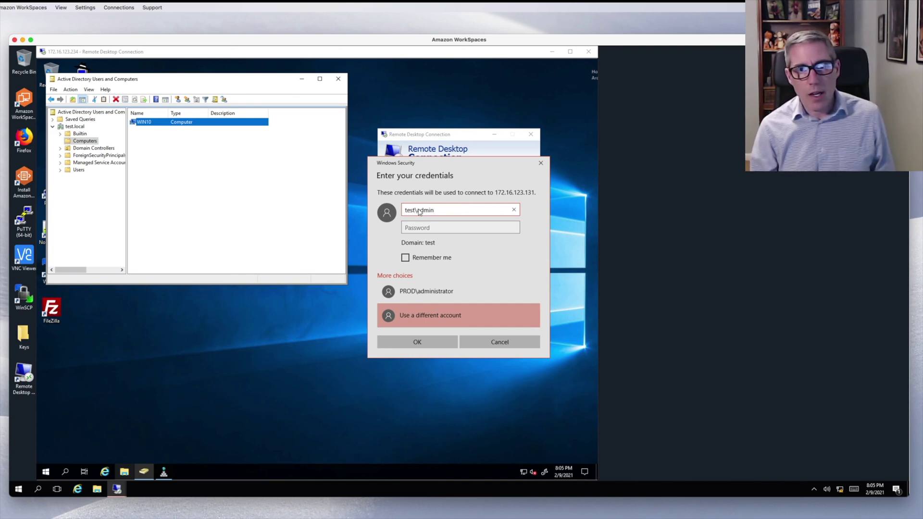
type("istrator")
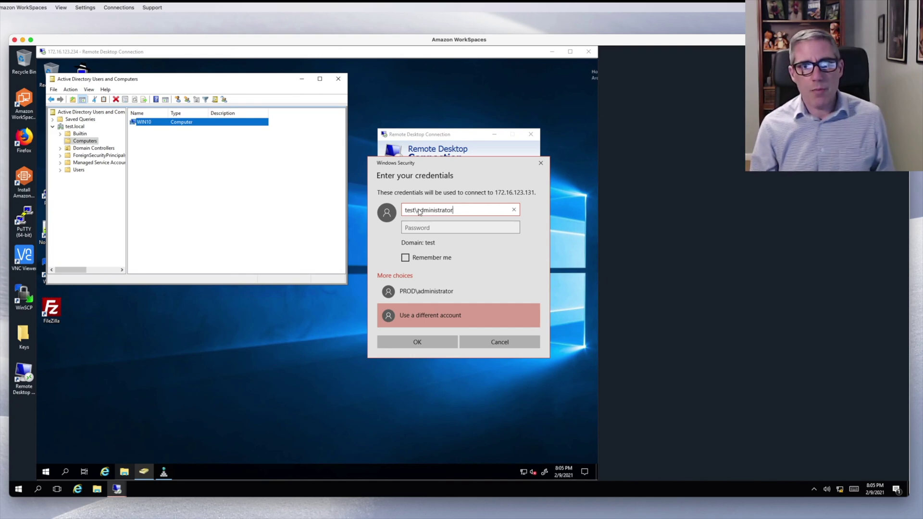
key("Tab")
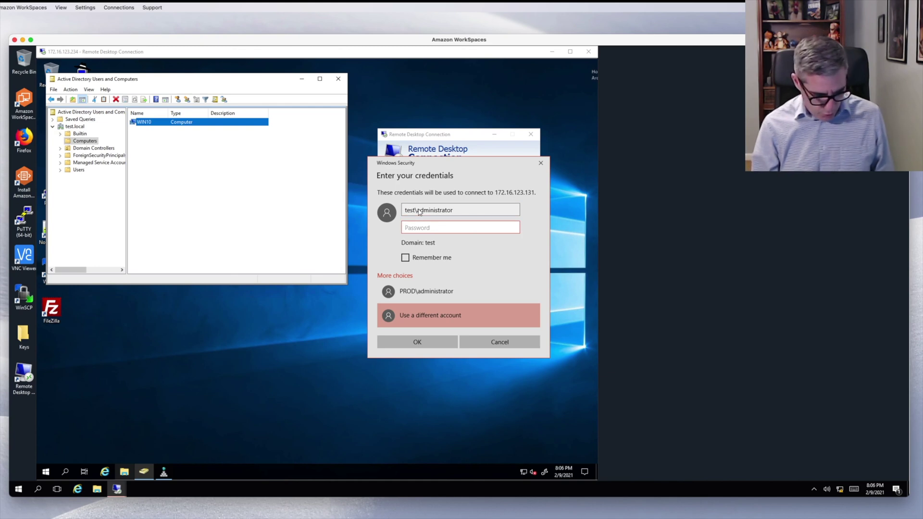
type("•••••")
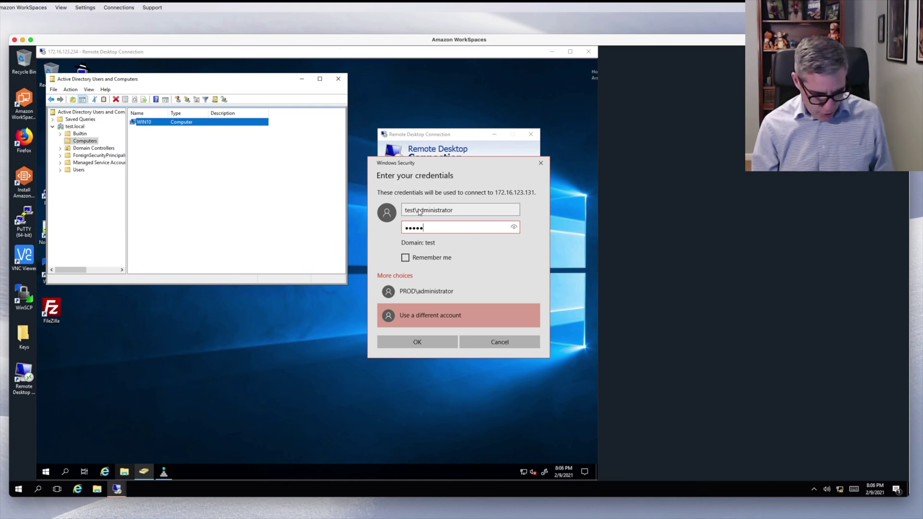
type("••••••••")
key("Return")
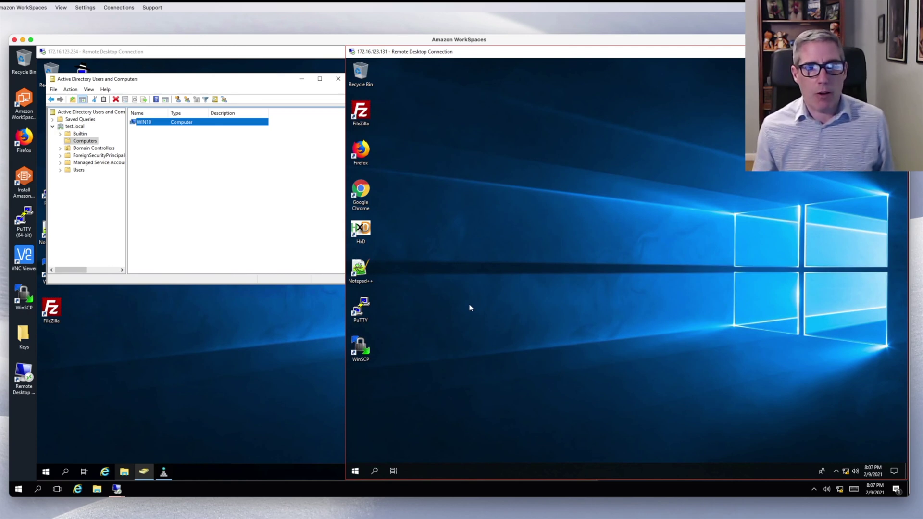
- Browse File Explorer to C:\Users, revealing the new administrator.TEST profile folder beside Administrator
right_click(356, 471)
left_click(383, 404)
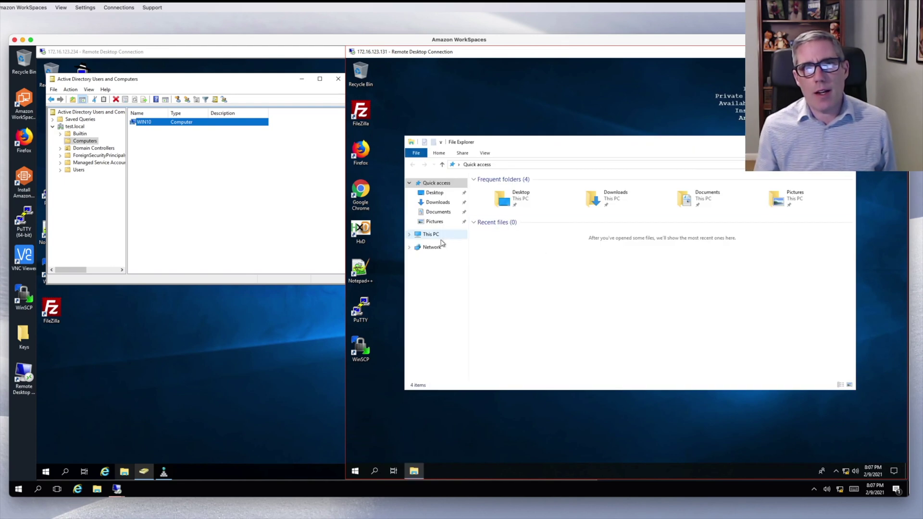
left_click(432, 235)
left_click(410, 235)
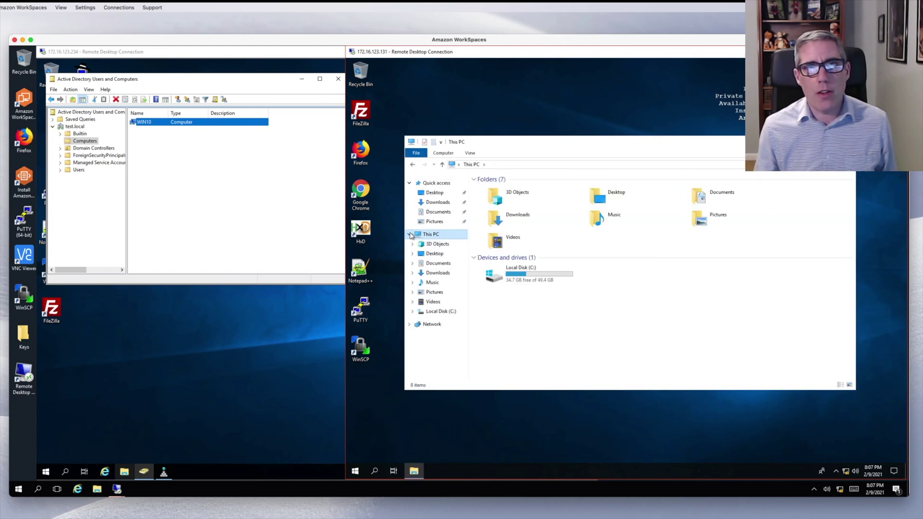
left_click(500, 278)
double_click(512, 280)
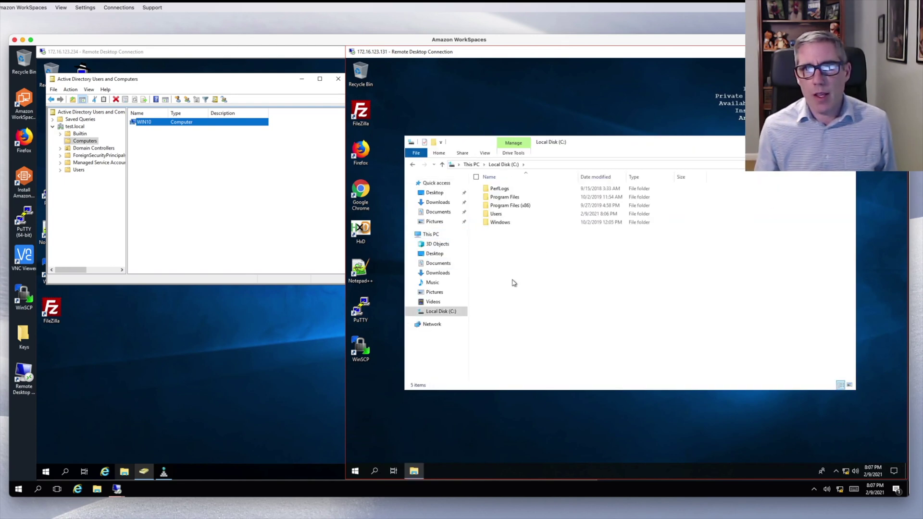
double_click(496, 215)
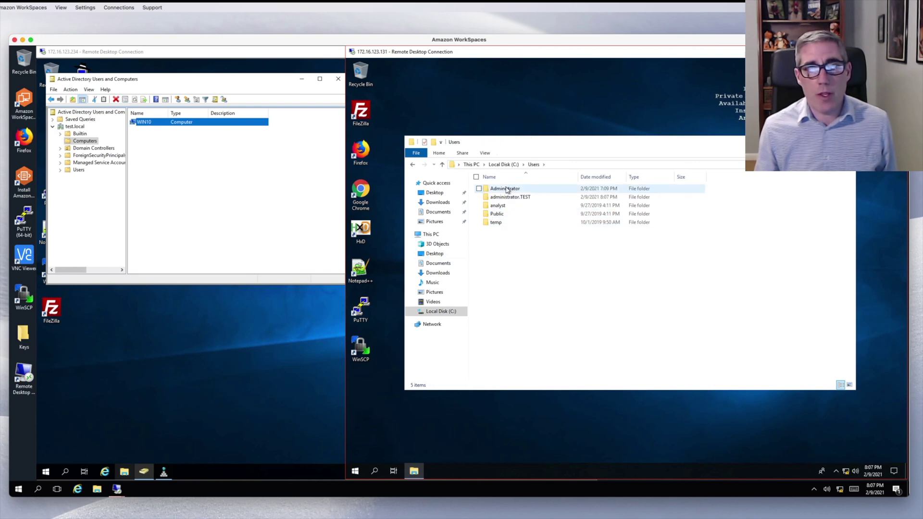
left_click(507, 190)
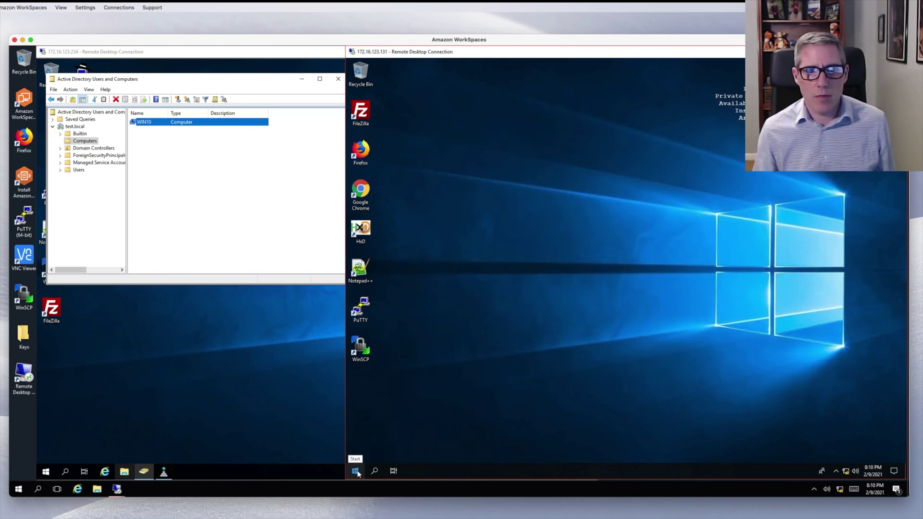
- Run whoami in PowerShell to confirm the user is test\administrator, then close the console
right_click(356, 472)
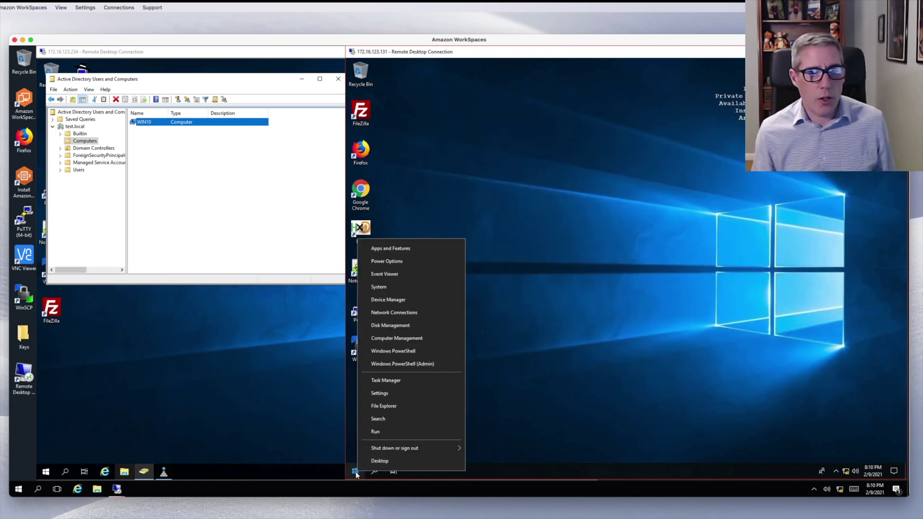
left_click(401, 351)
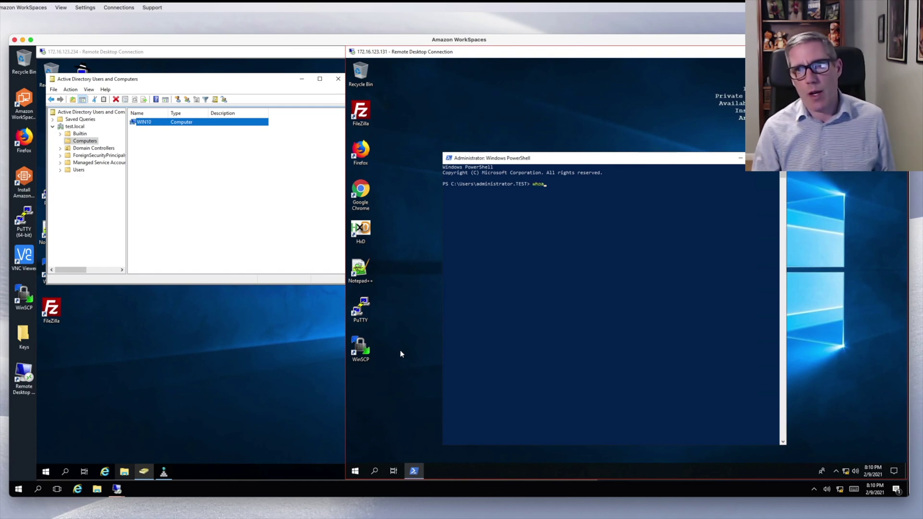
type("whoami")
key("Return")
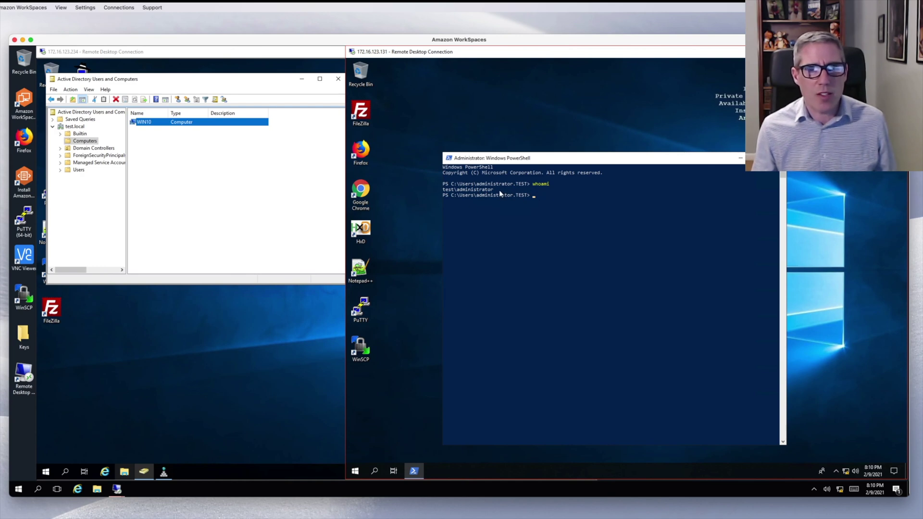
left_click_drag(500, 189, 444, 190)
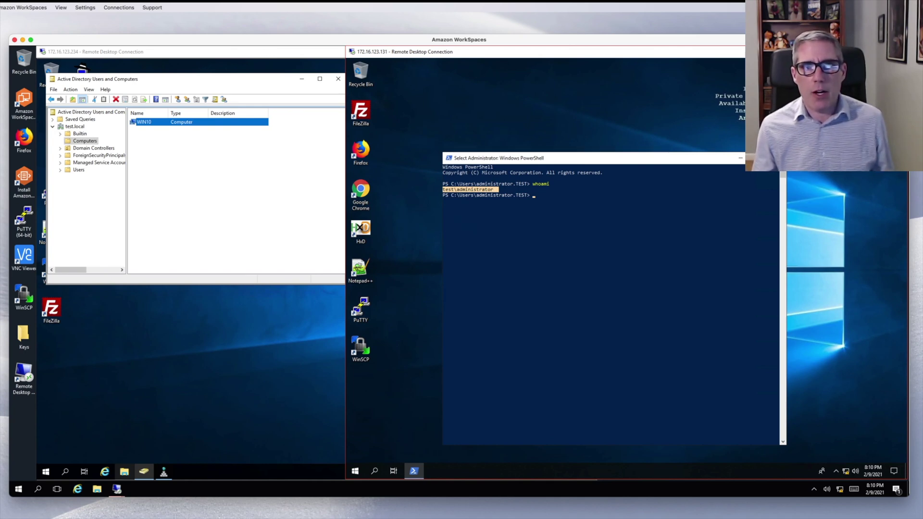
left_click(775, 158)
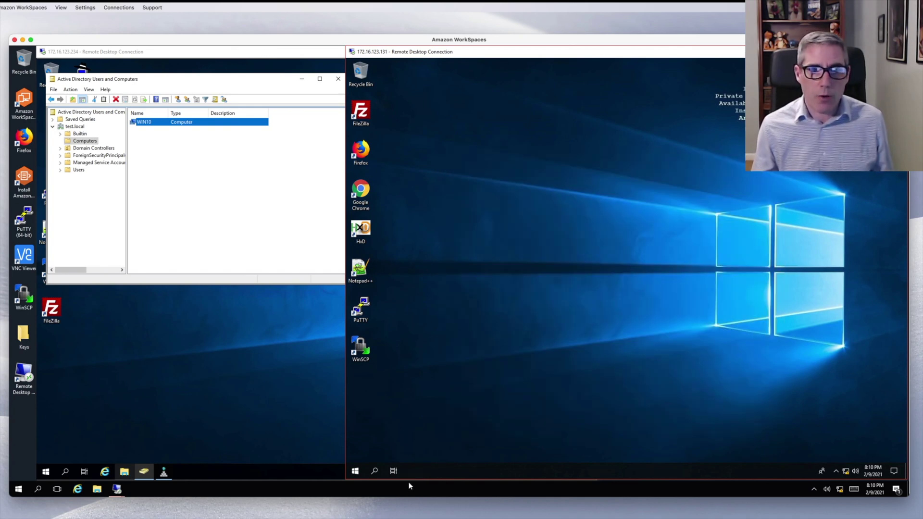
- Launch Computer Management and open the local Remote Desktop Users group's properties
left_click(356, 472)
right_click(356, 471)
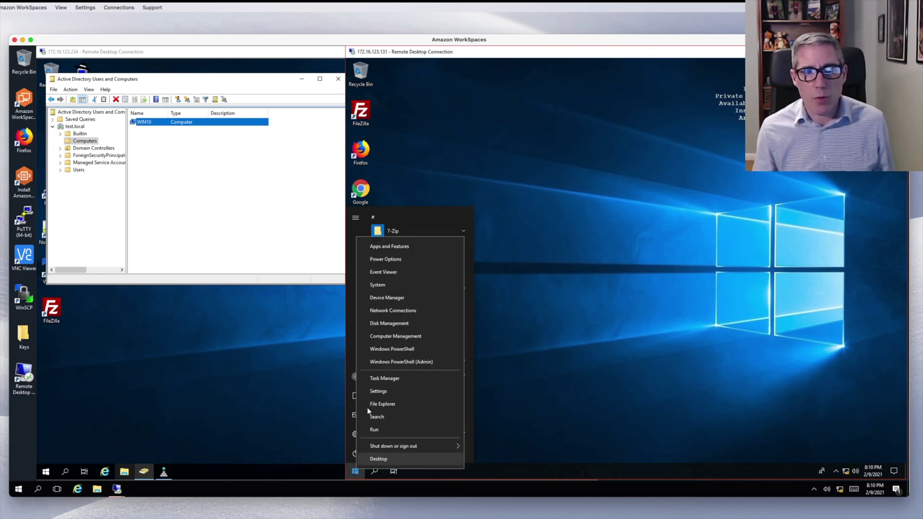
left_click(385, 336)
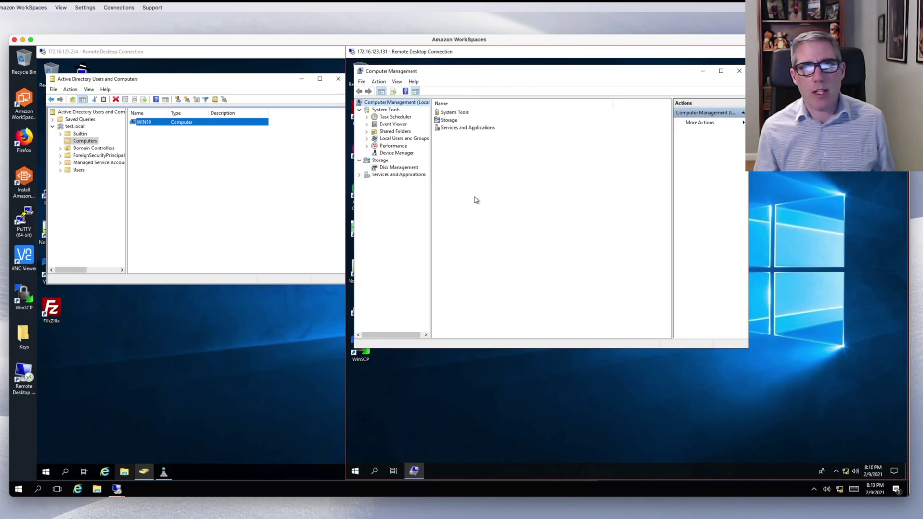
left_click(367, 139)
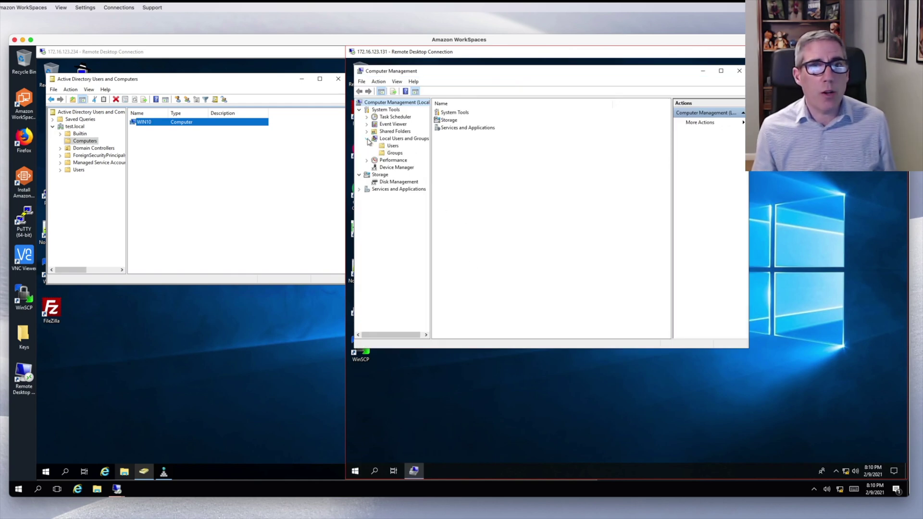
left_click(394, 139)
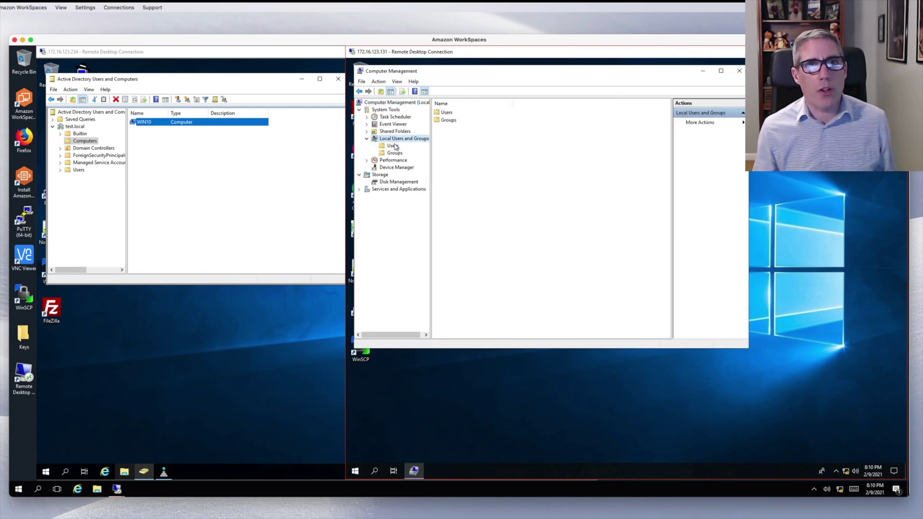
left_click(396, 153)
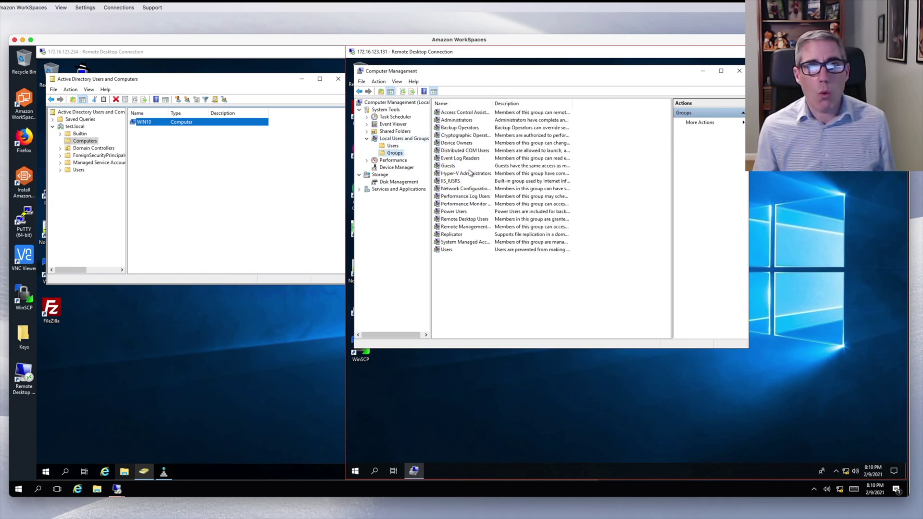
left_click(476, 220)
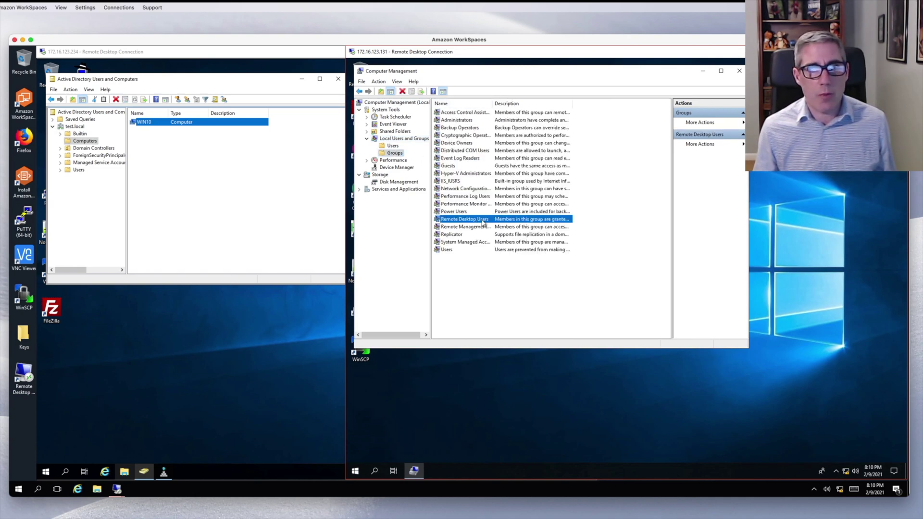
double_click(484, 220)
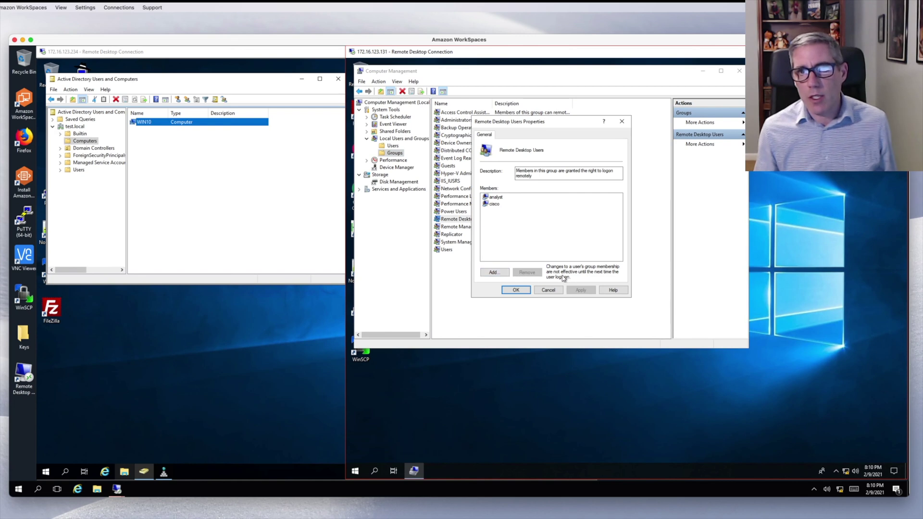
- Add TEST\Domain Users to Remote Desktop Users, resolving 'dom' with Check Names
left_click(493, 273)
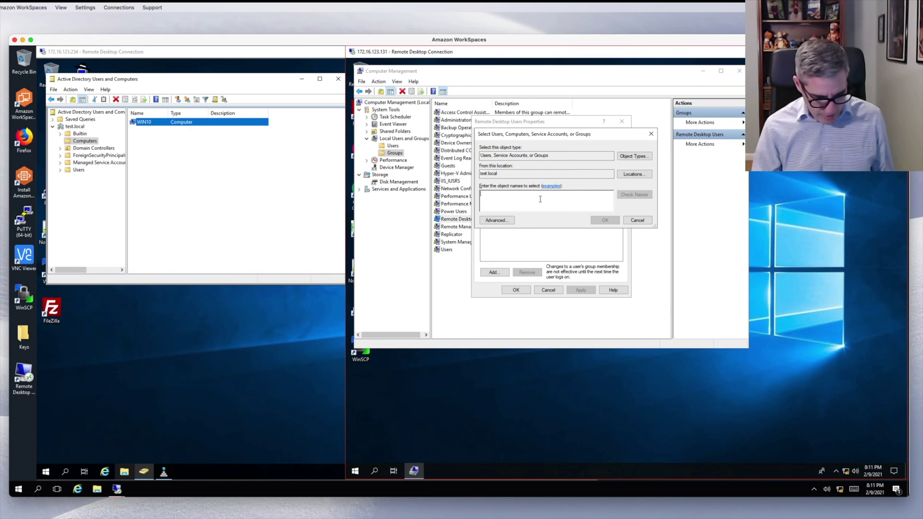
type("domain")
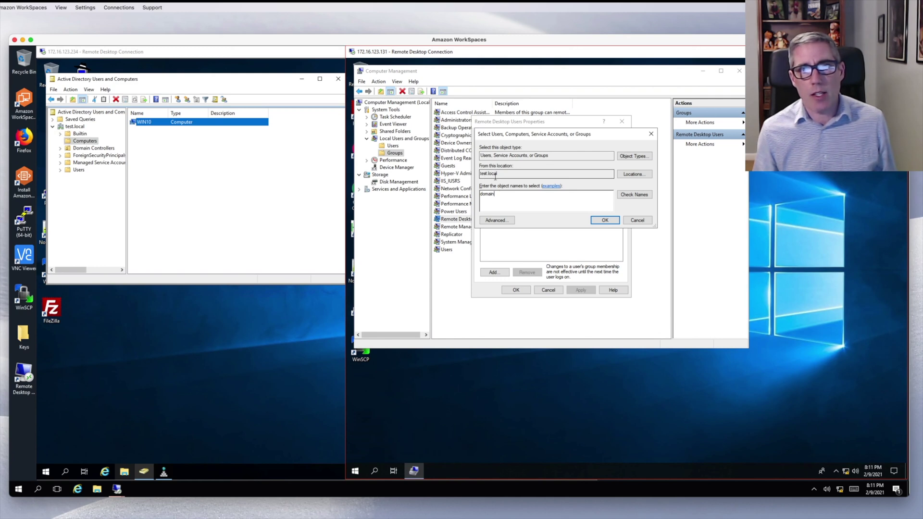
left_click(644, 198)
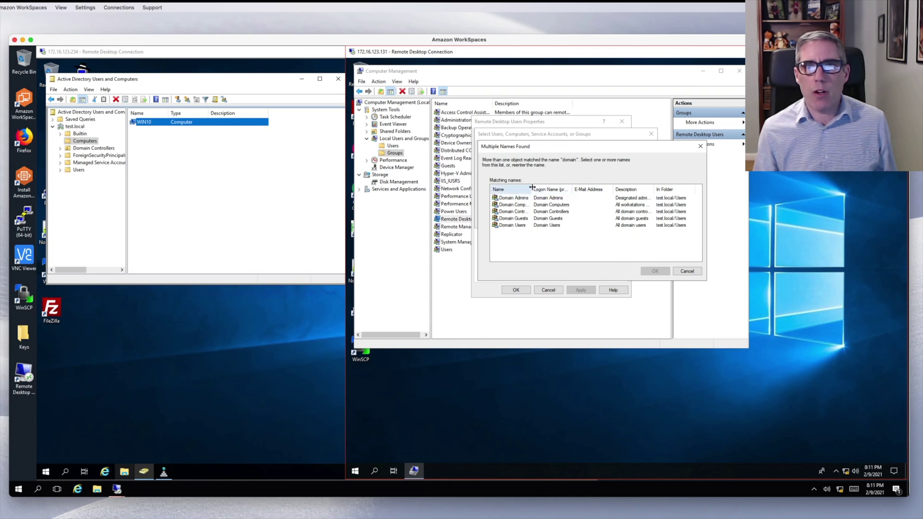
left_click_drag(531, 188, 593, 188)
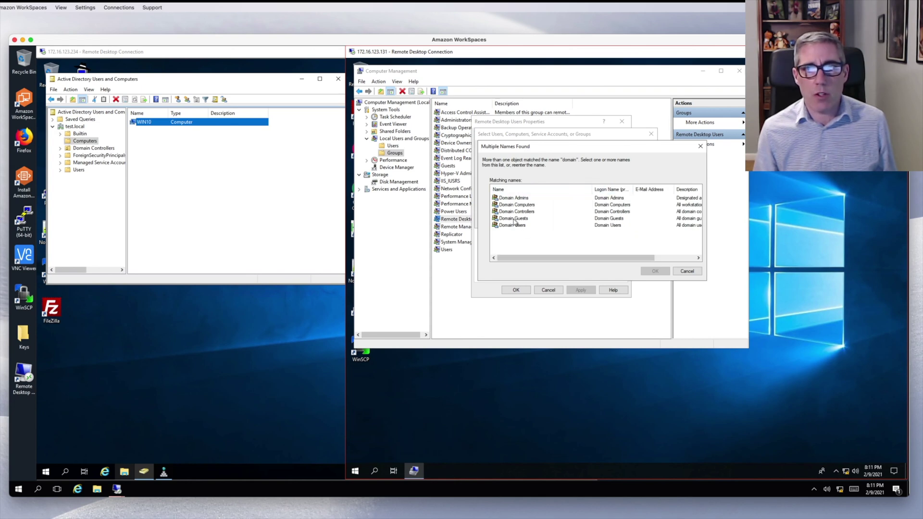
left_click(504, 227)
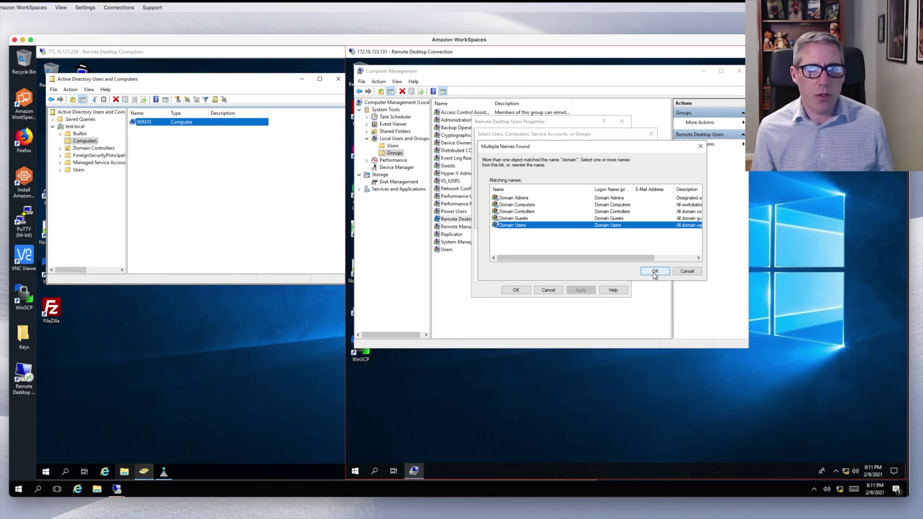
left_click(655, 272)
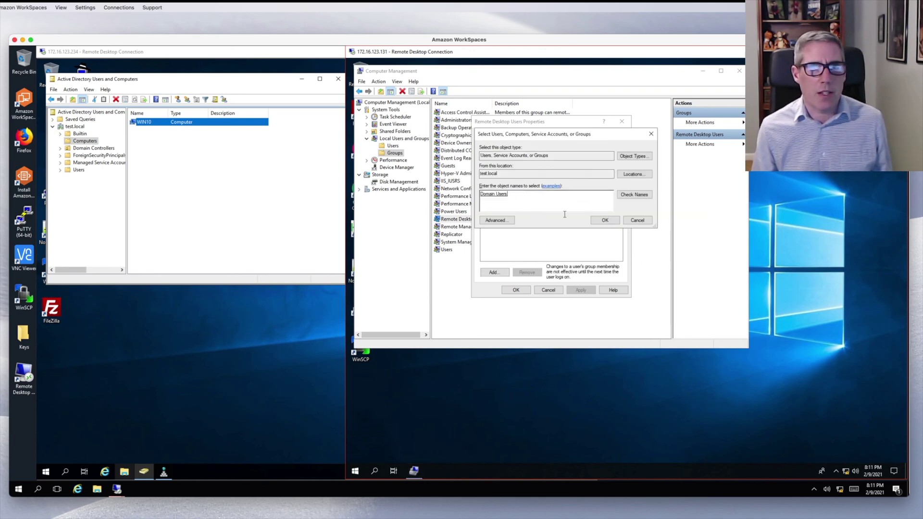
left_click(602, 220)
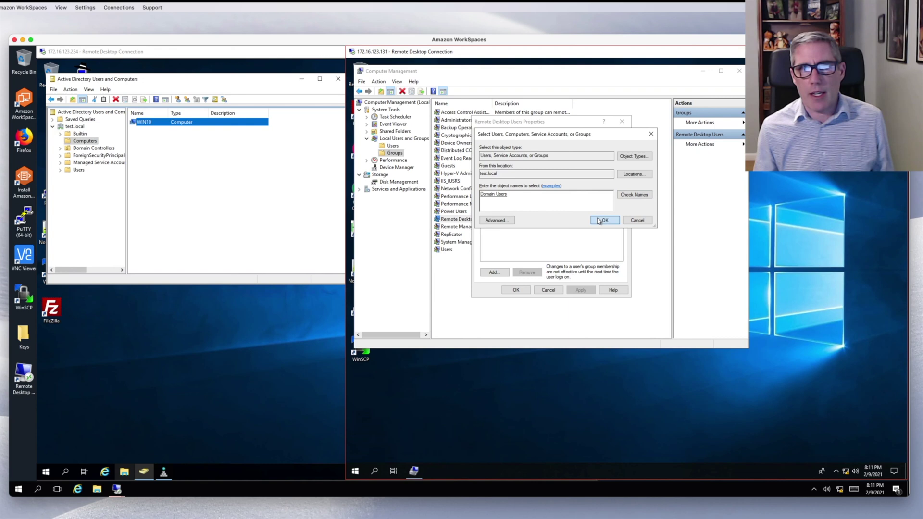
- Save the Remote Desktop Users membership and show the domain controller's test.local Users container
left_click(516, 291)
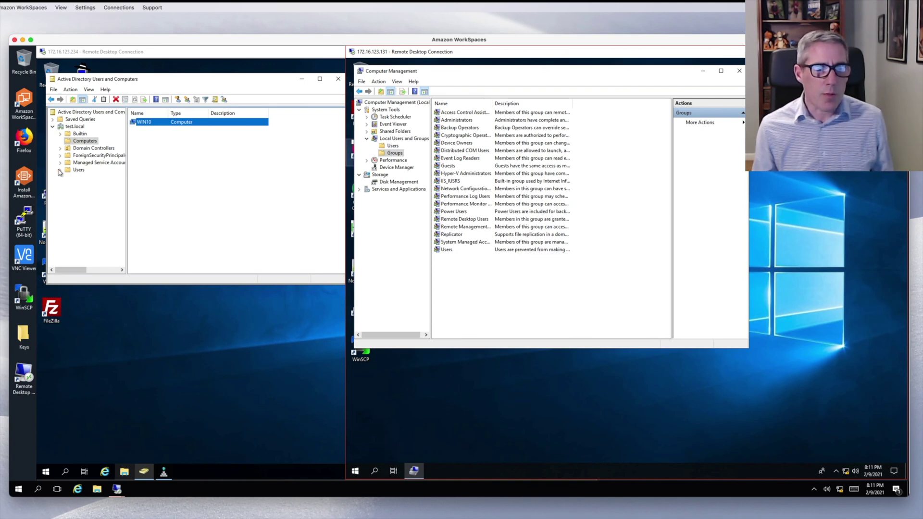
left_click(73, 173)
left_click(72, 172)
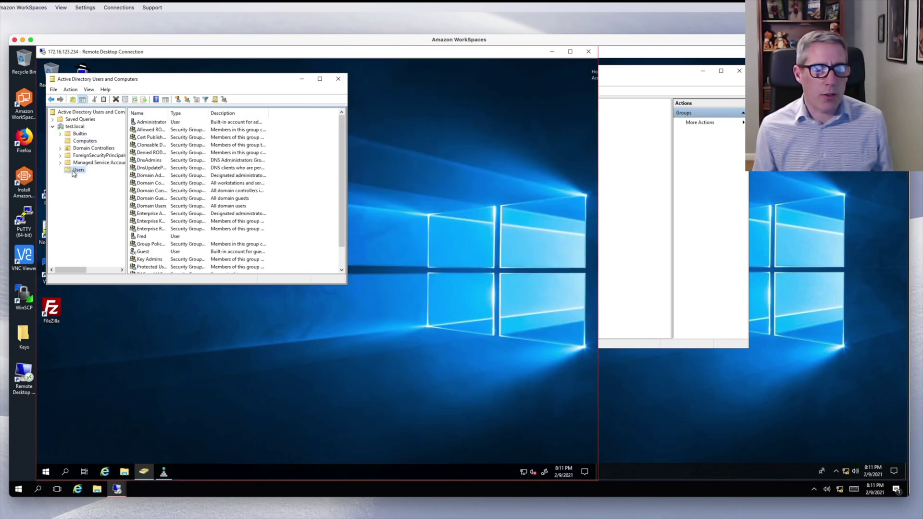
- Check the ordinary domain user's Member Of list, which shows only Domain Users, then close it
left_click(145, 236)
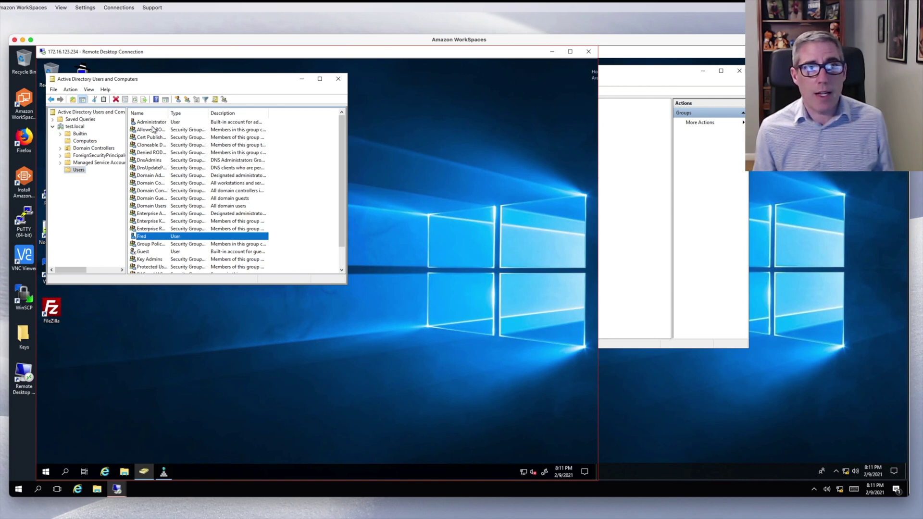
double_click(149, 237)
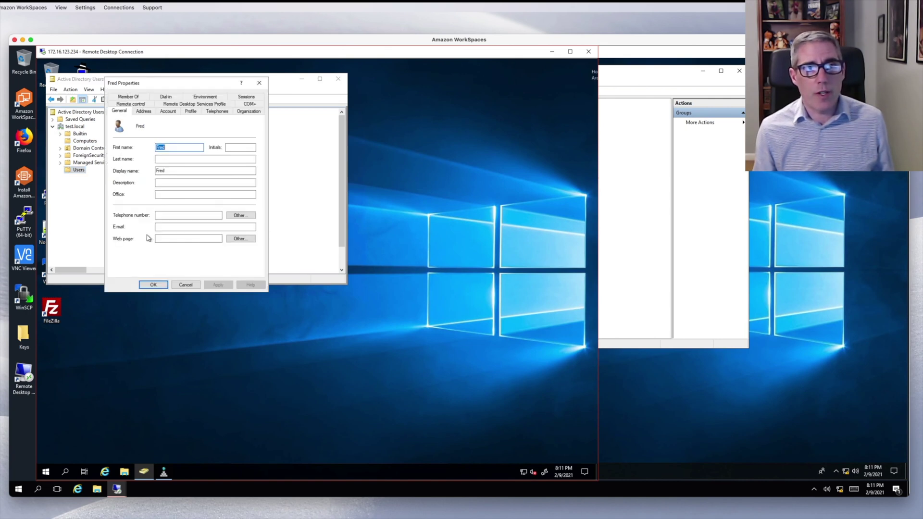
left_click(128, 97)
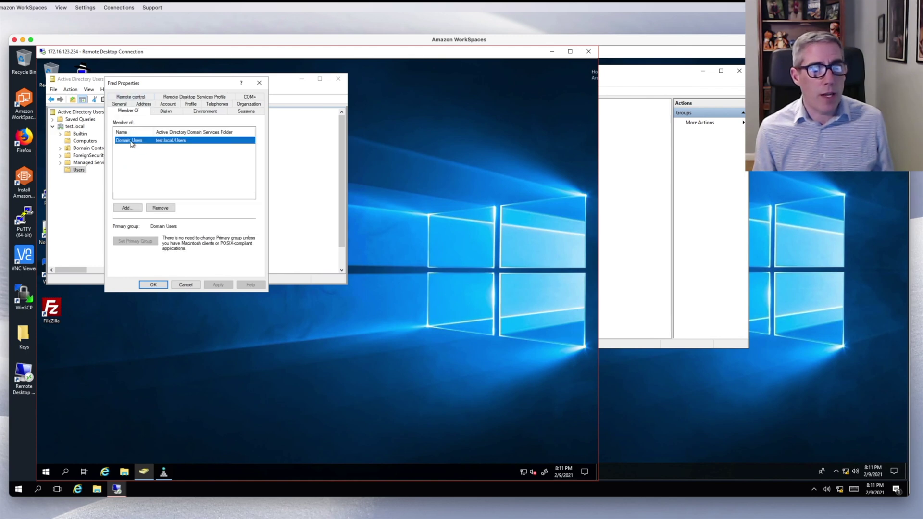
left_click(162, 284)
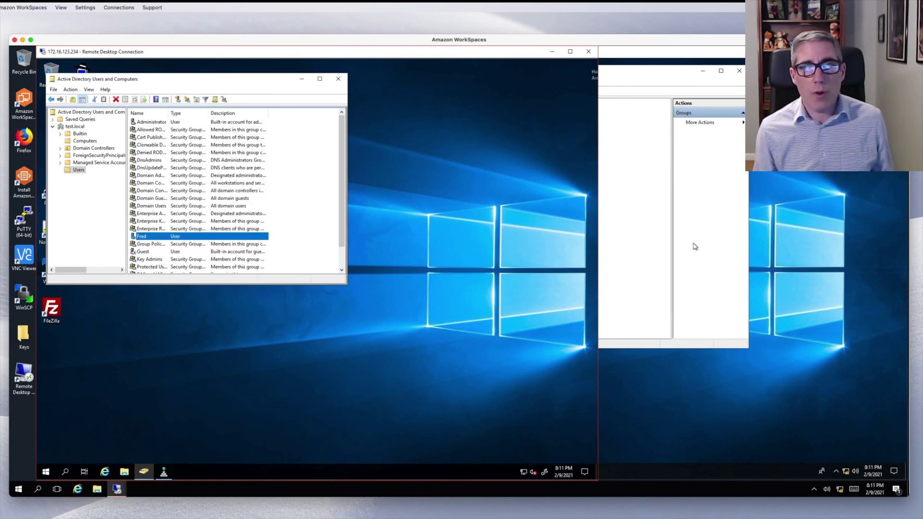
left_click(787, 243)
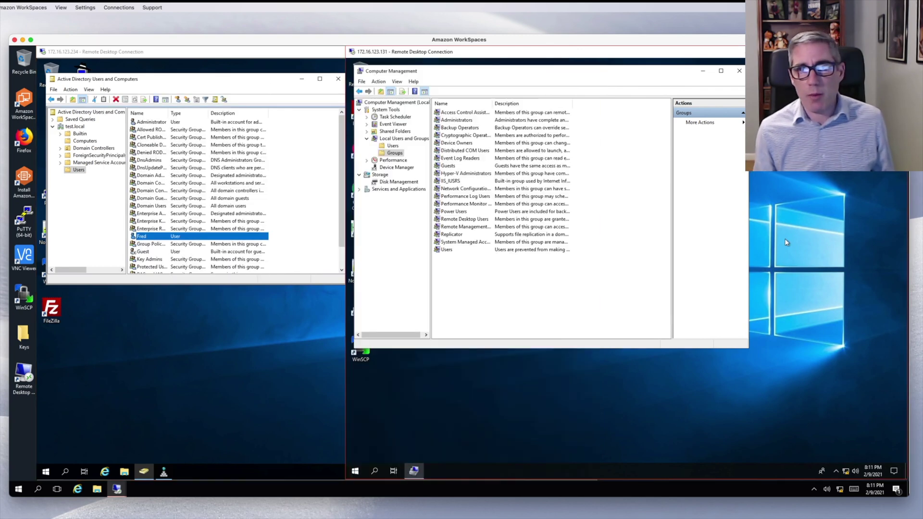
- Close Computer Management and sign the administrator out of the Windows 10 session
left_click(740, 70)
left_click(356, 471)
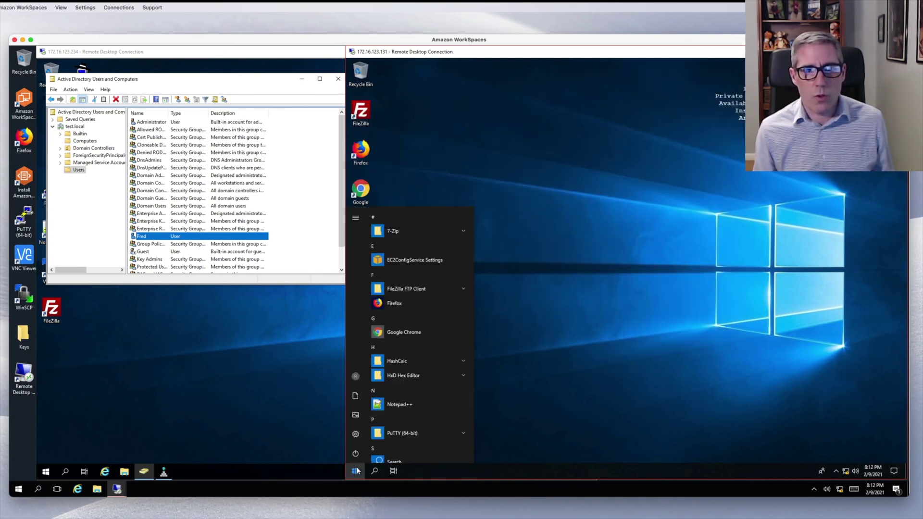
left_click(356, 376)
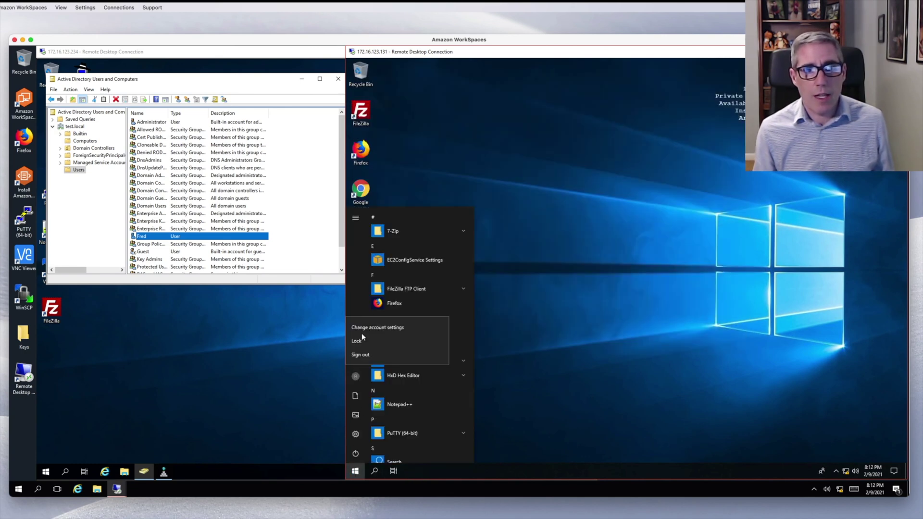
left_click(376, 356)
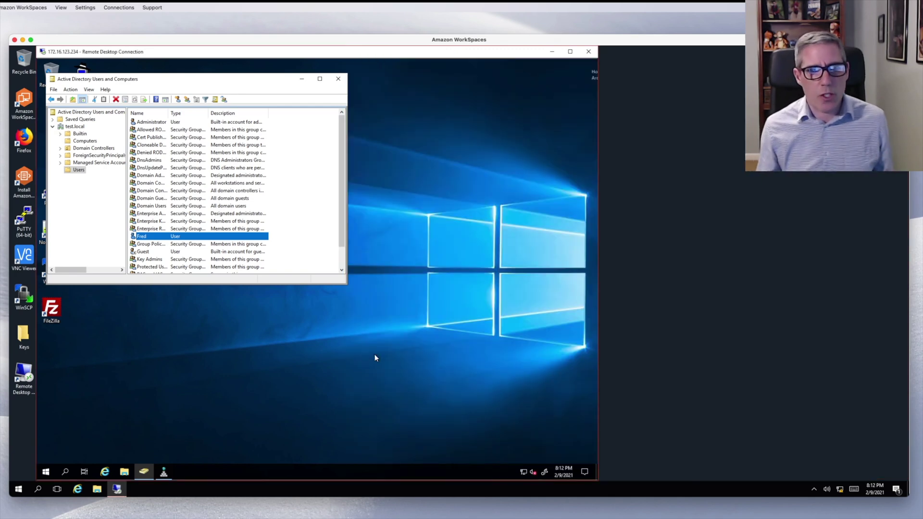
- Reconnect to 172.16.123.131 as the ordinary domain user, entering that account's user name and password
right_click(120, 484)
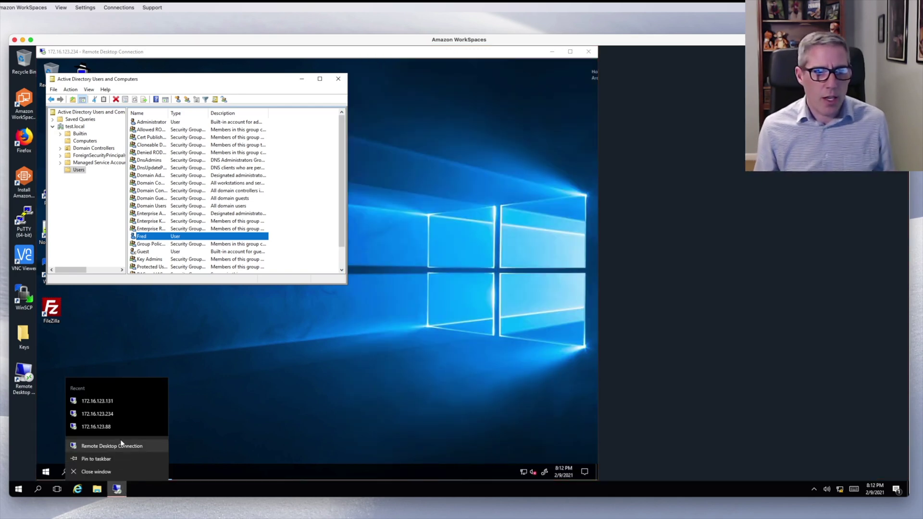
left_click(121, 401)
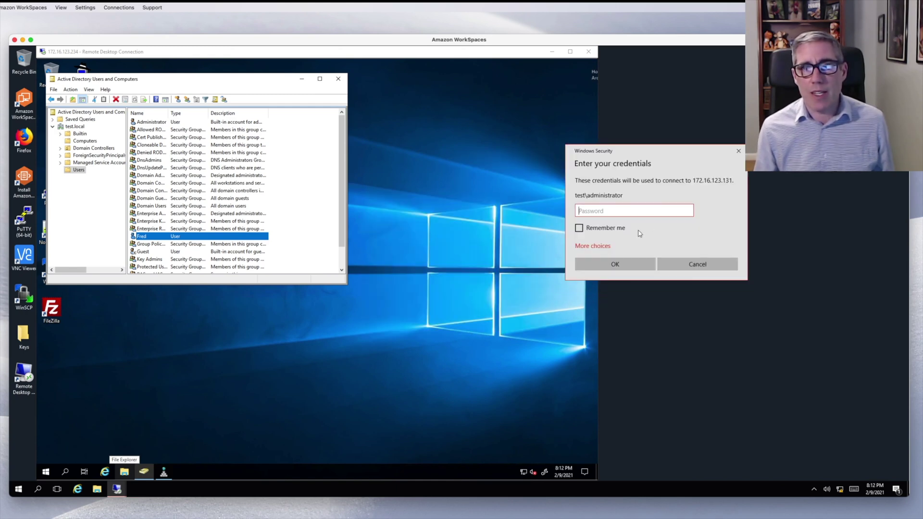
left_click(601, 246)
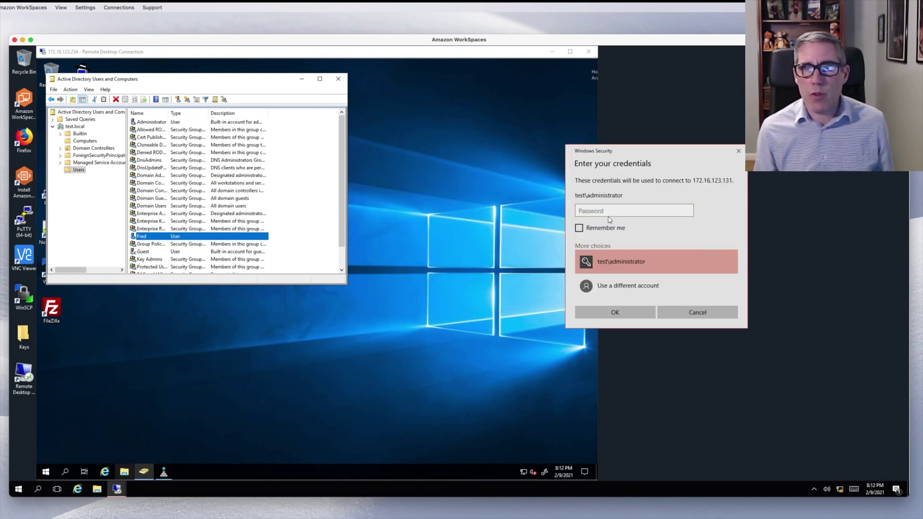
left_click(627, 288)
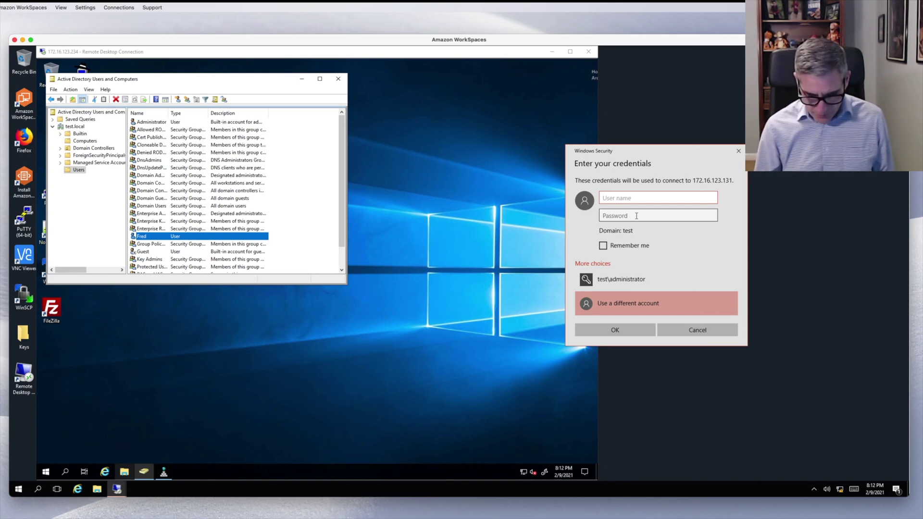
type(".\\")
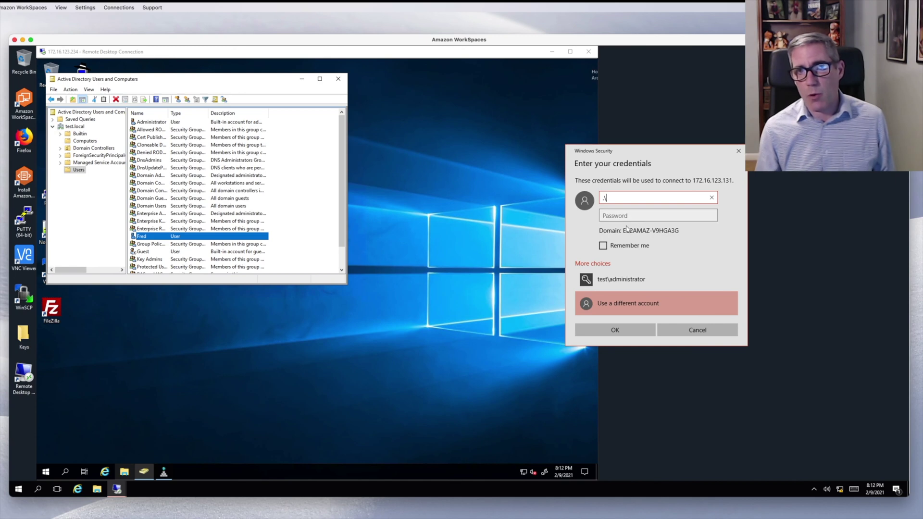
key("BackSpace")
key("BackSpace")
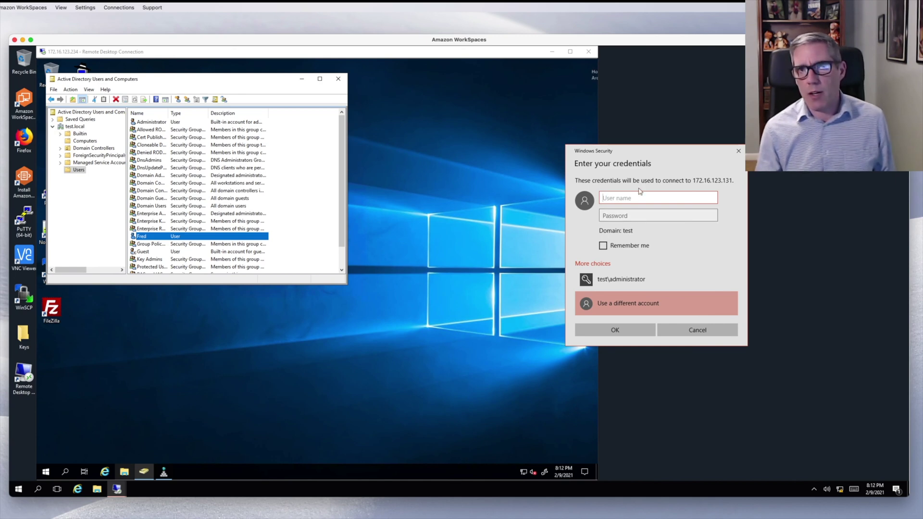
type("fre")
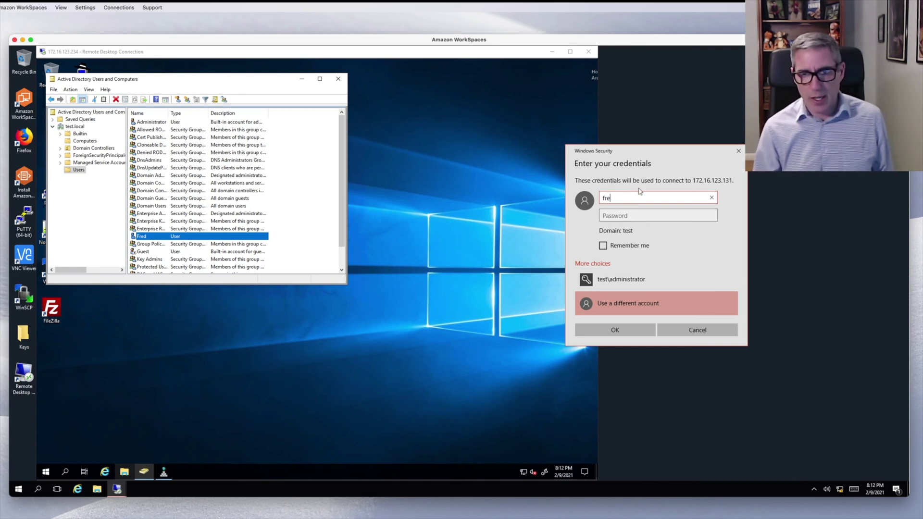
type("d")
key("Tab")
type("p")
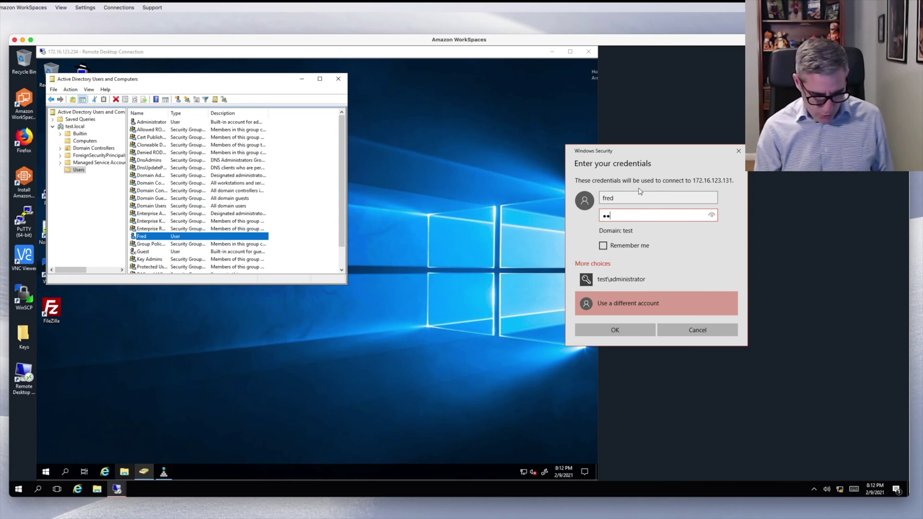
type("assword1")
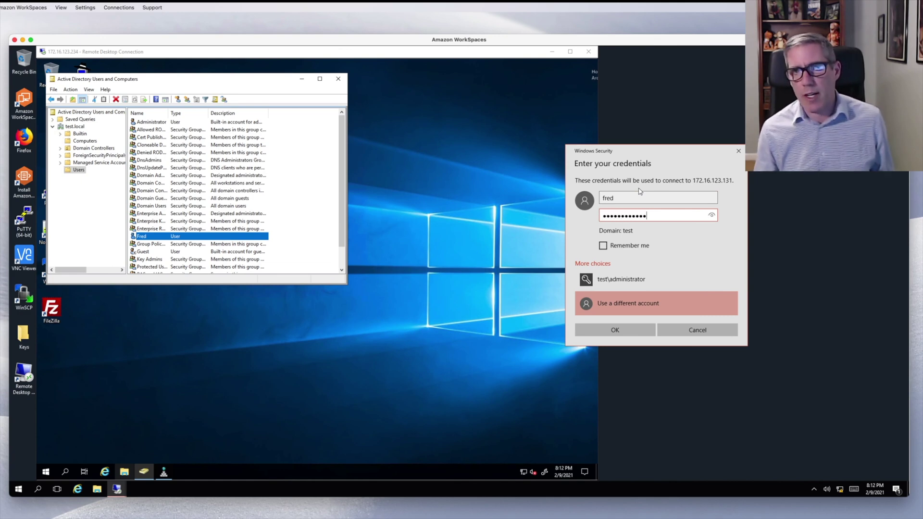
left_click(626, 331)
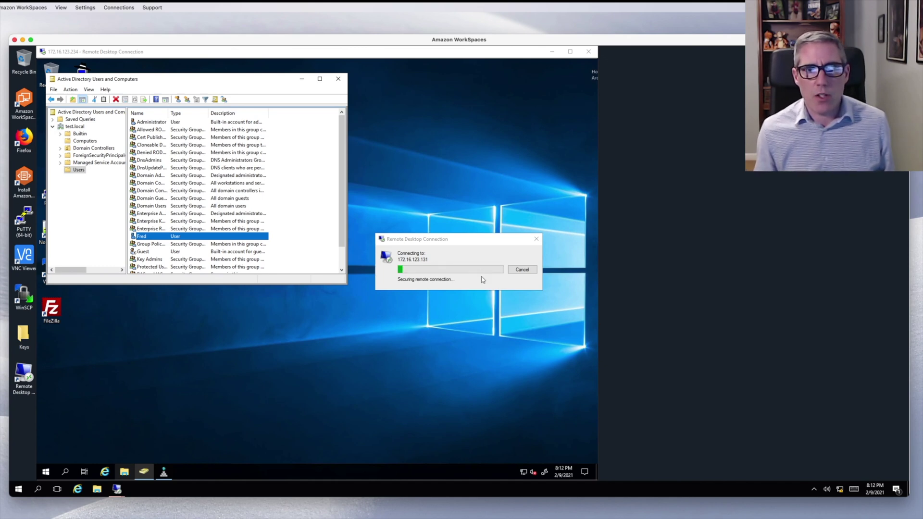
- Open Windows PowerShell in the Windows 10 session and run whoami to confirm the domain user
left_click_drag(478, 240, 608, 234)
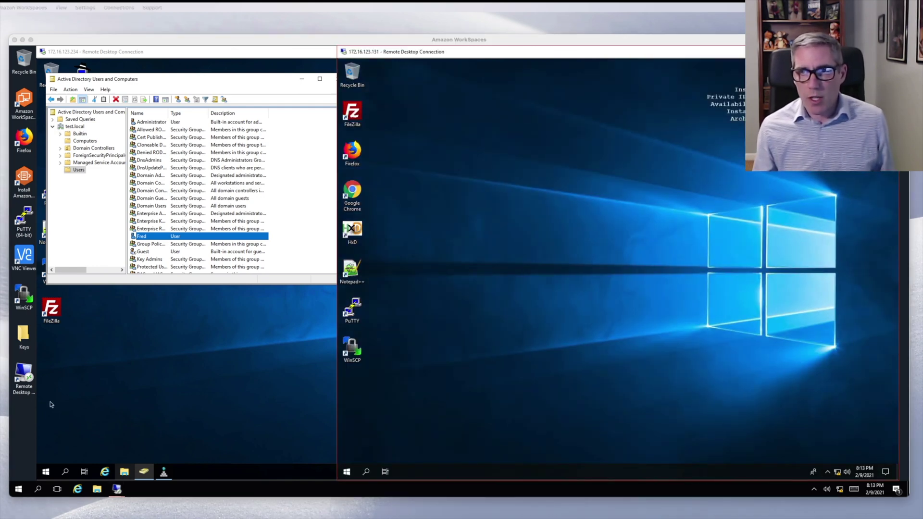
right_click(351, 474)
left_click(398, 354)
type("who")
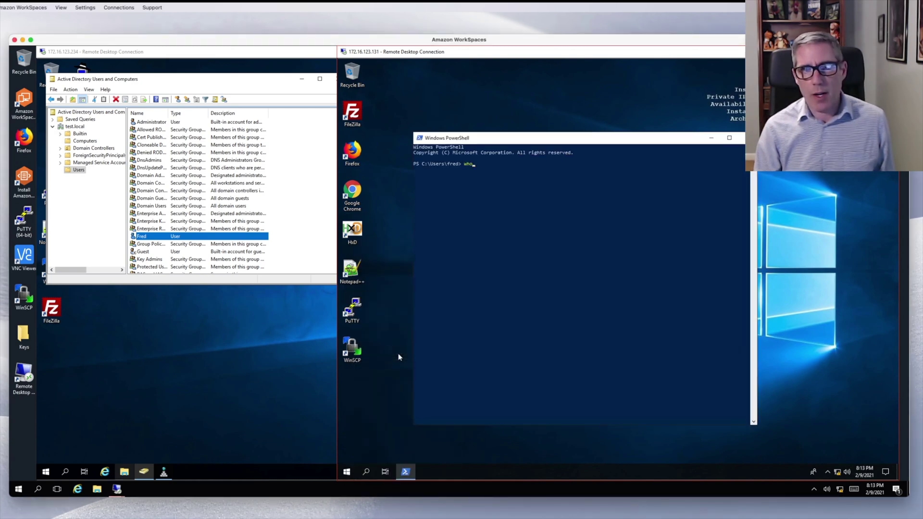
type("ami")
key("Return")
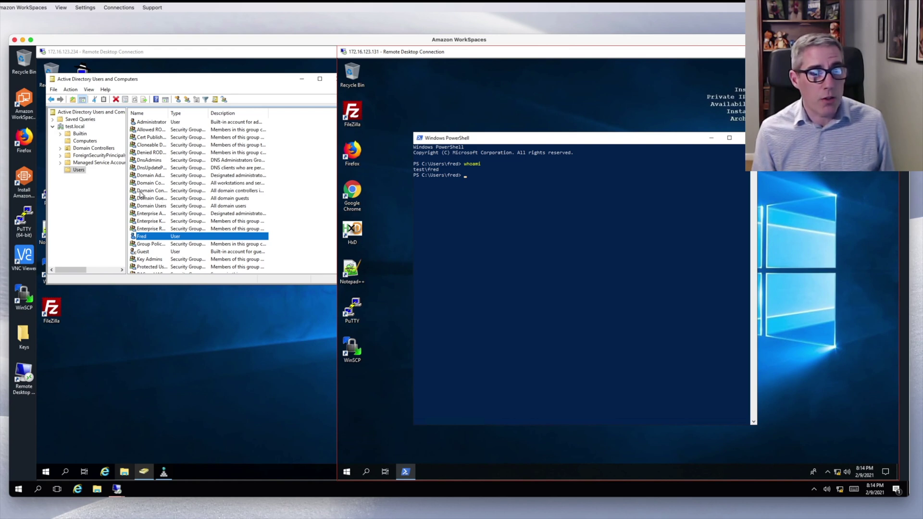
left_click(155, 193)
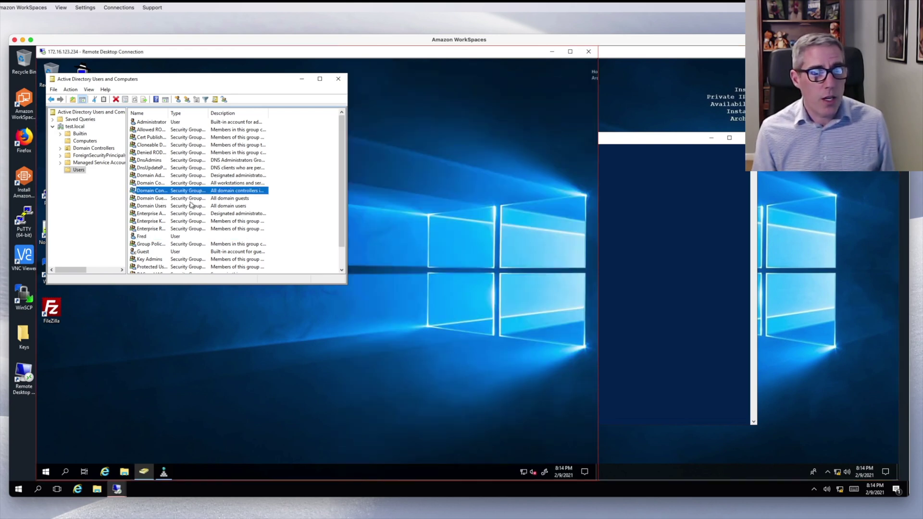
left_click(161, 206)
double_click(145, 207)
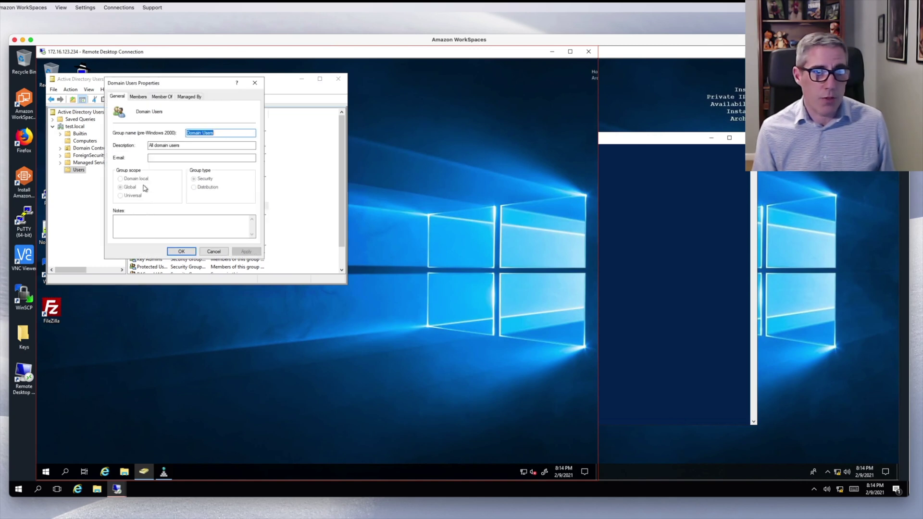
left_click(137, 97)
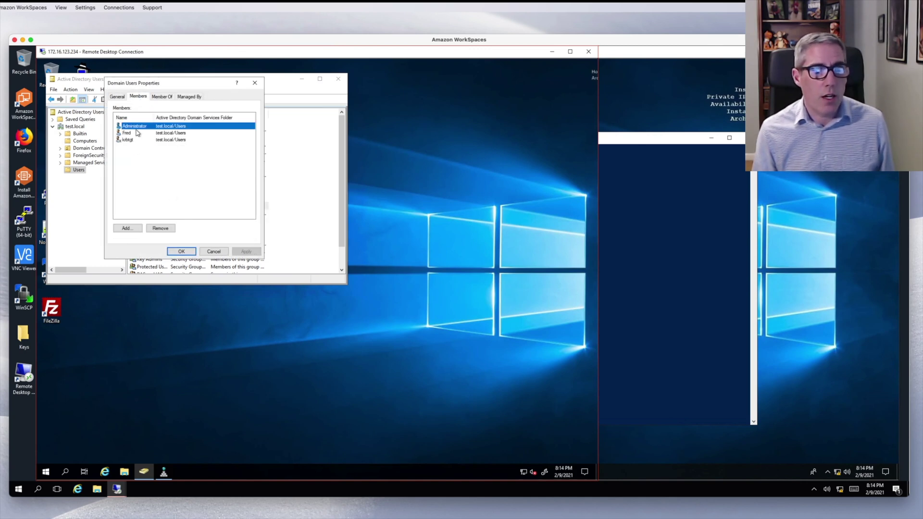
left_click(212, 254)
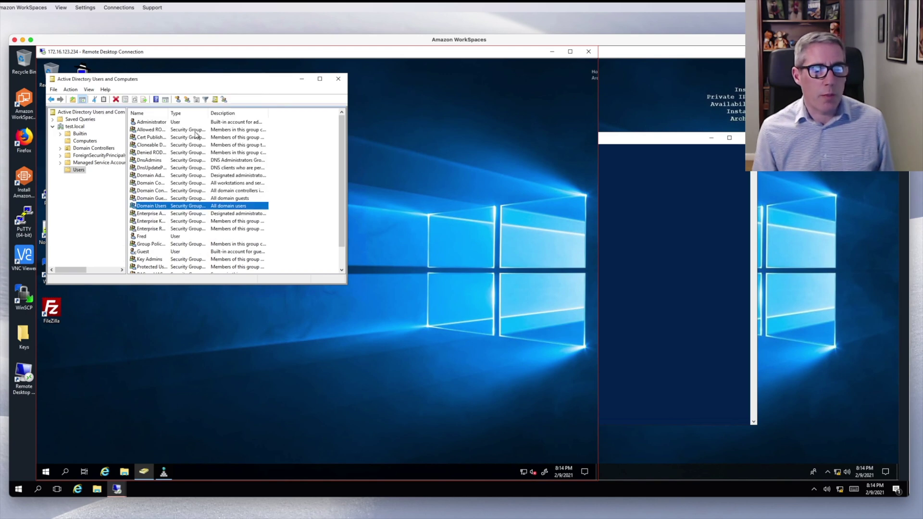
double_click(155, 122)
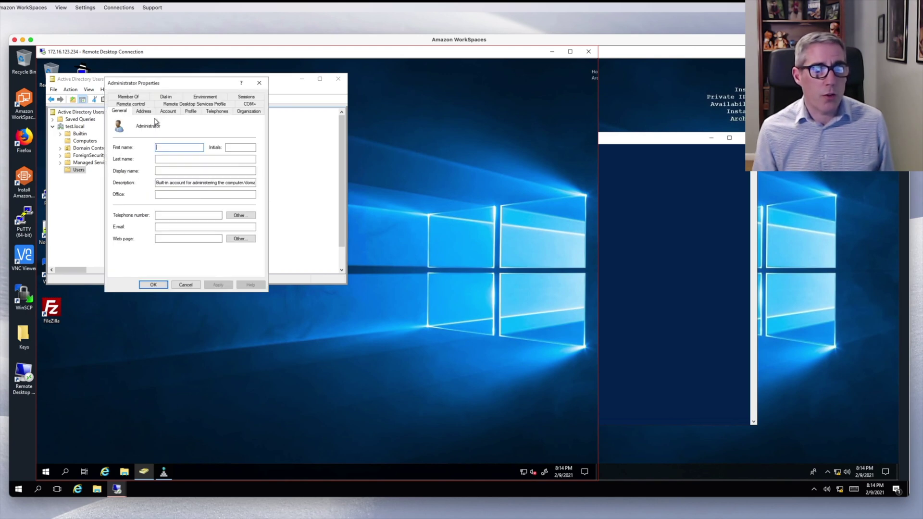
left_click(136, 97)
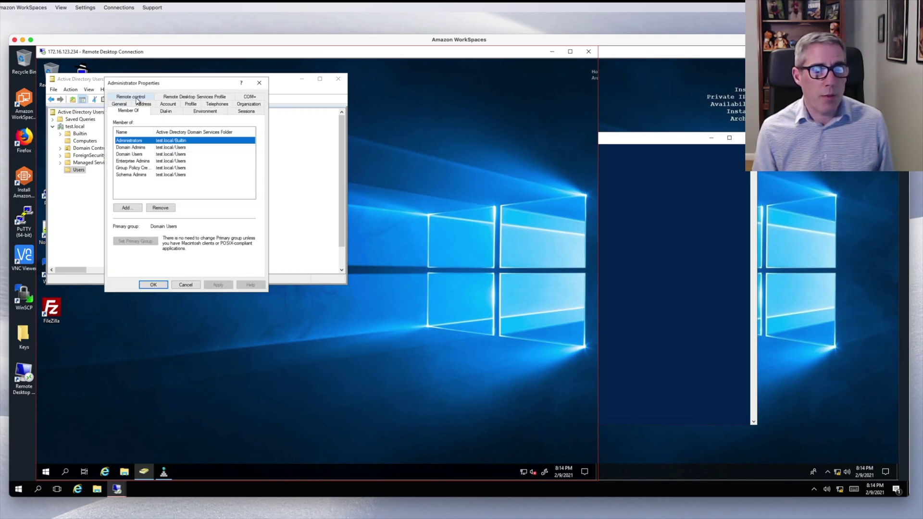
left_click(133, 148)
left_click(136, 154)
left_click(159, 287)
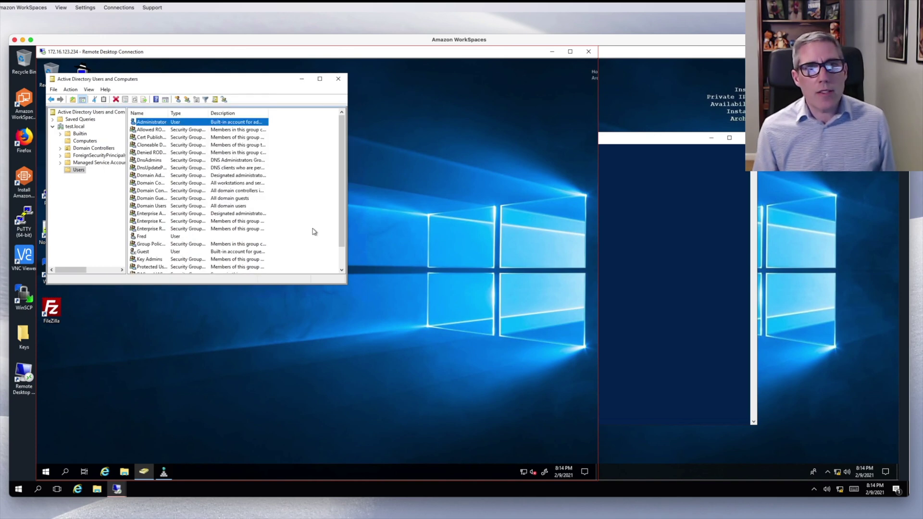
scroll(315, 232, "down", 1)
- Create a global security group named Sales in the Users container and open its properties
right_click(80, 171)
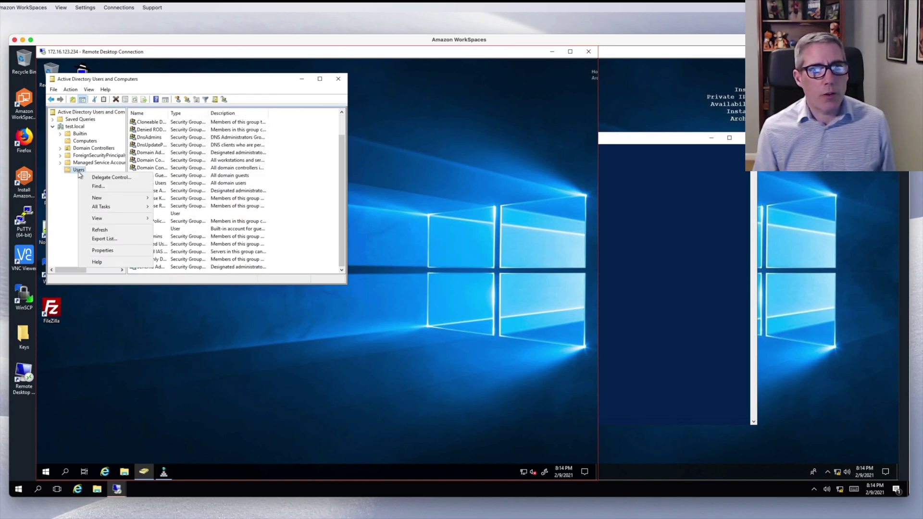
mouse_move(111, 199)
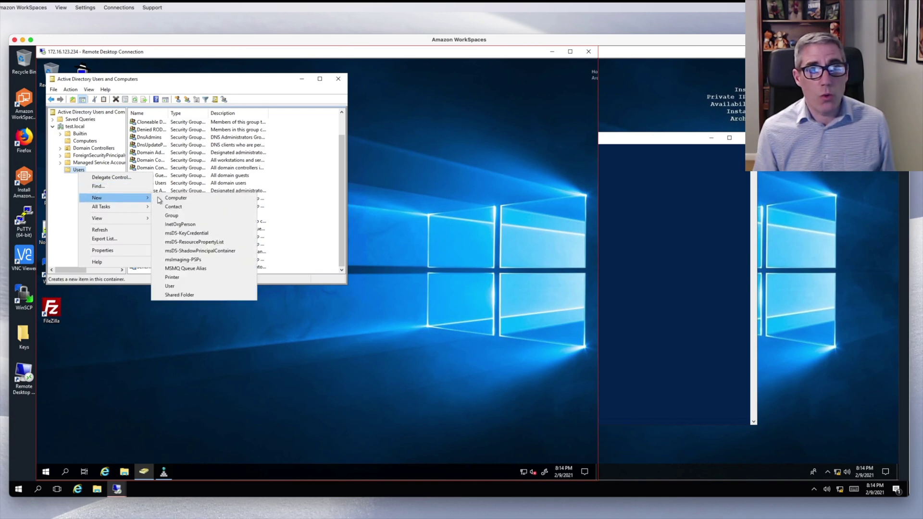
left_click(180, 216)
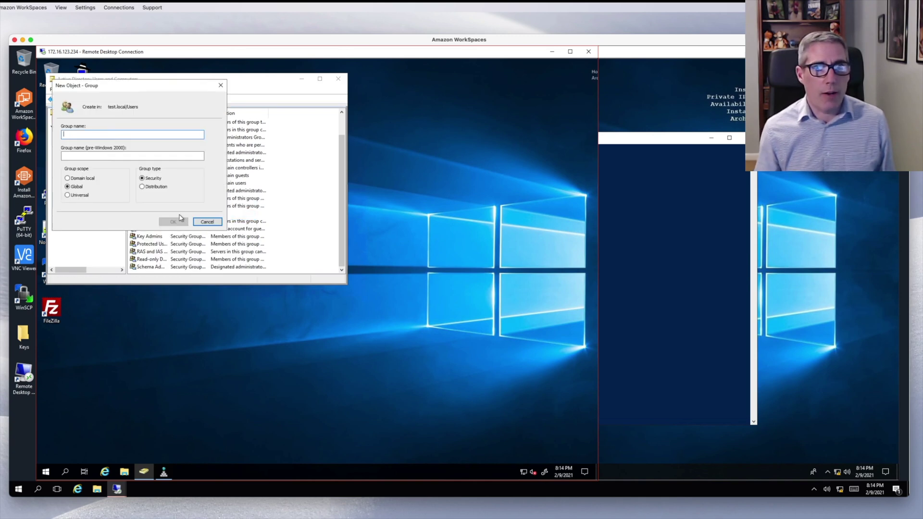
type("Sales")
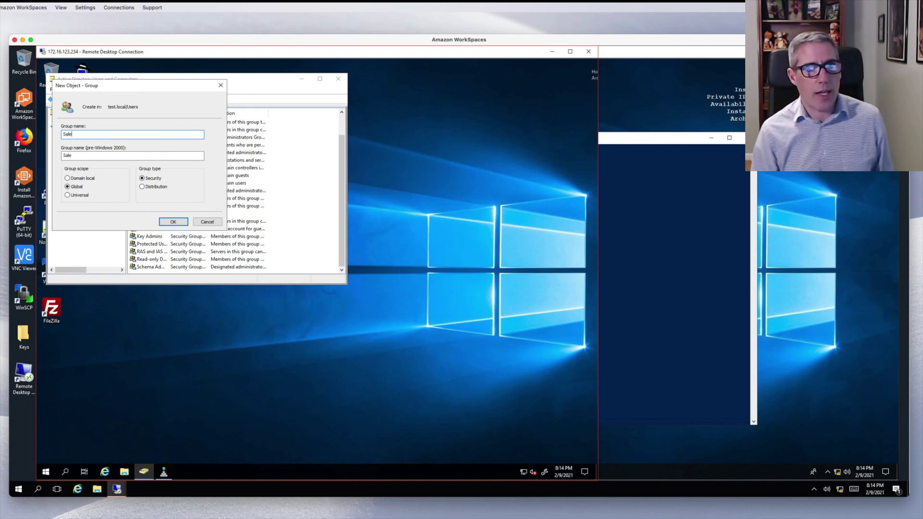
left_click(175, 222)
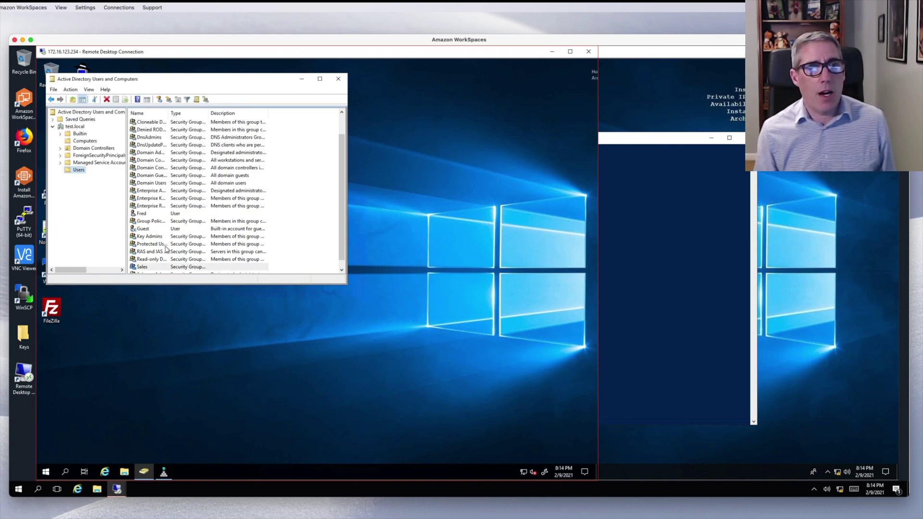
double_click(145, 267)
- Add the ordinary domain user to the Sales group's members and save the properties
left_click(174, 220)
left_click(139, 96)
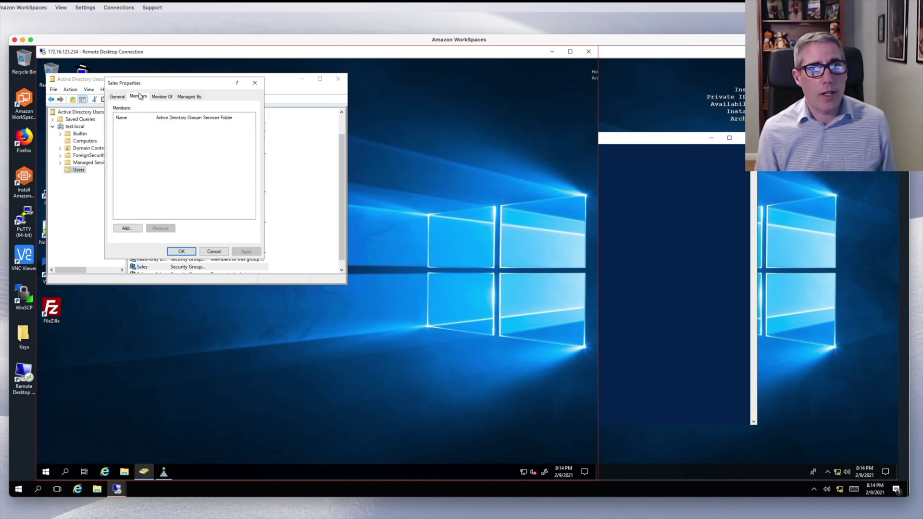
left_click(127, 228)
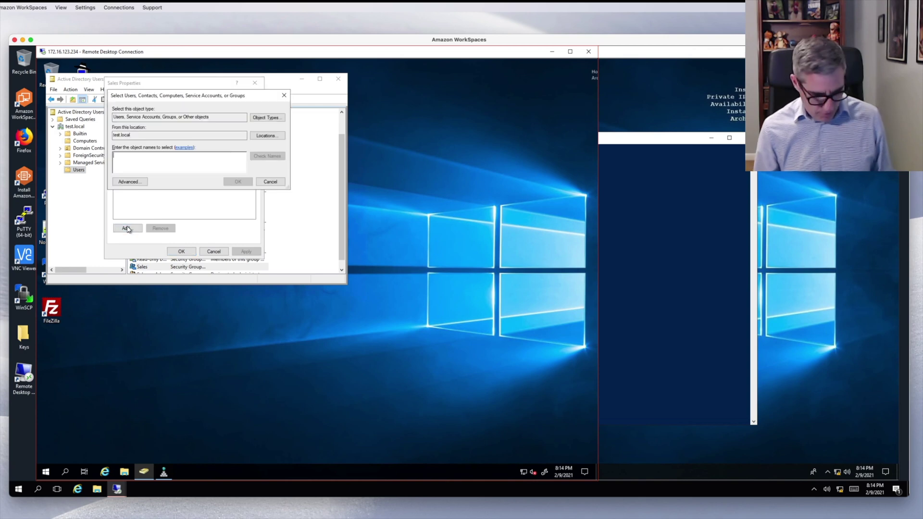
type("Fred")
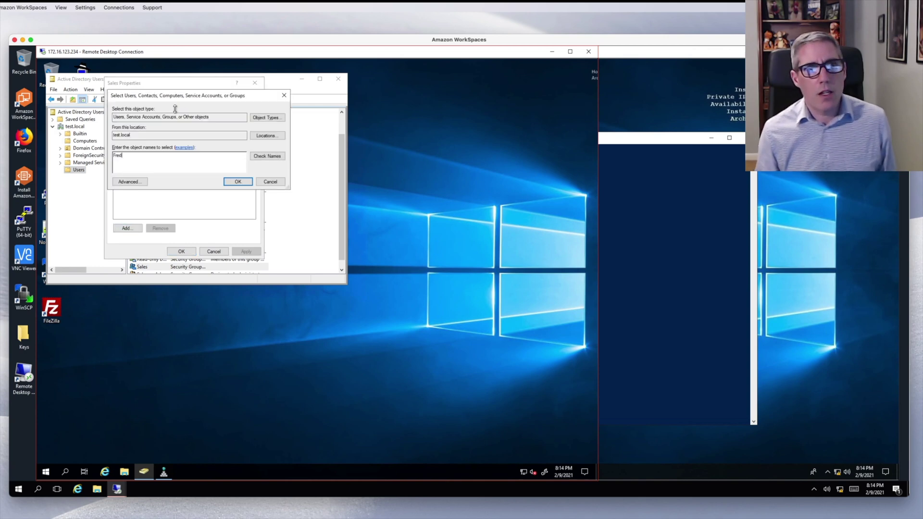
left_click(238, 182)
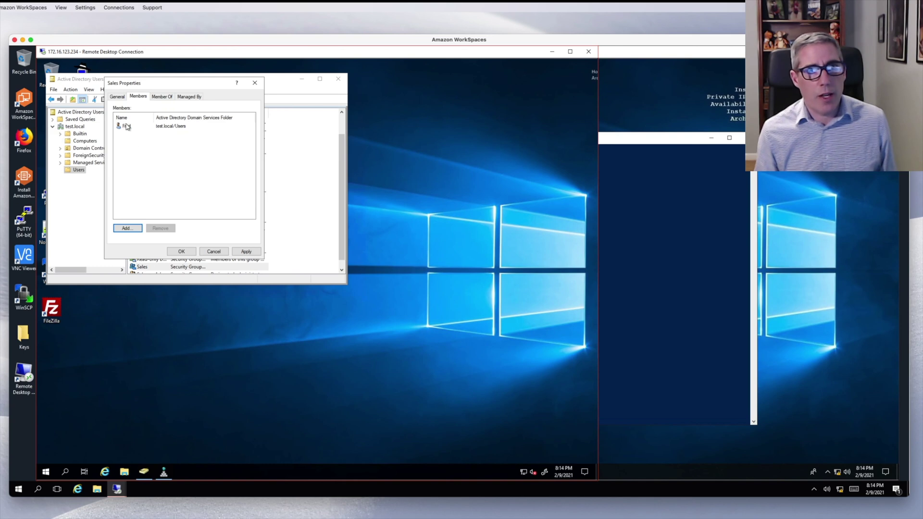
left_click(189, 252)
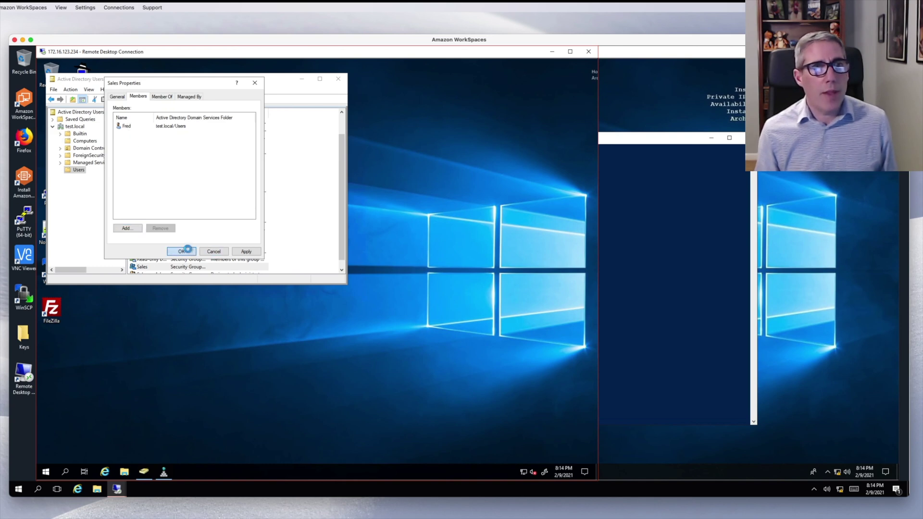
- Start a new user in Users, enter its names, and clear 'change password at next logon'
right_click(77, 170)
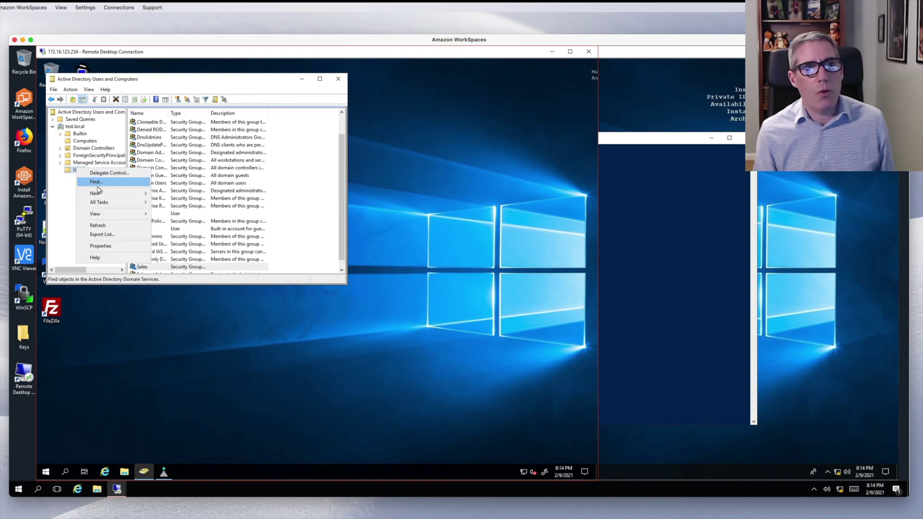
mouse_move(128, 194)
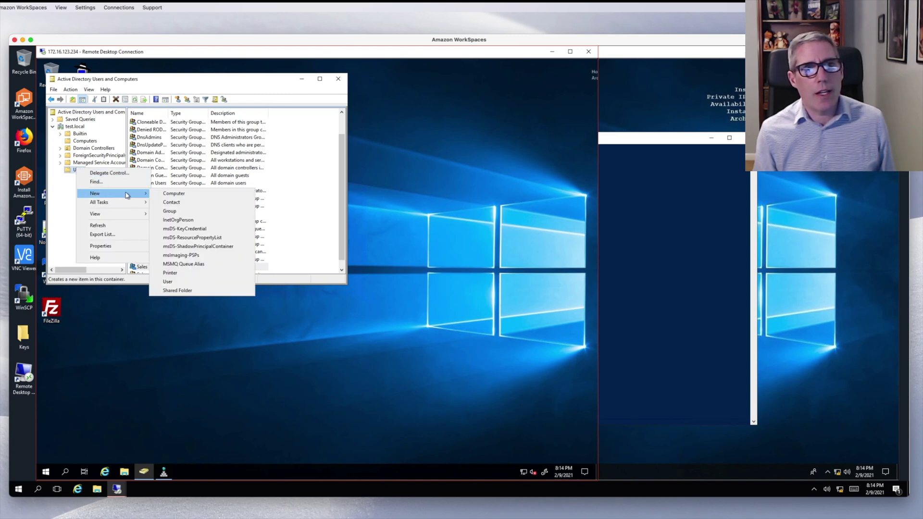
left_click(186, 282)
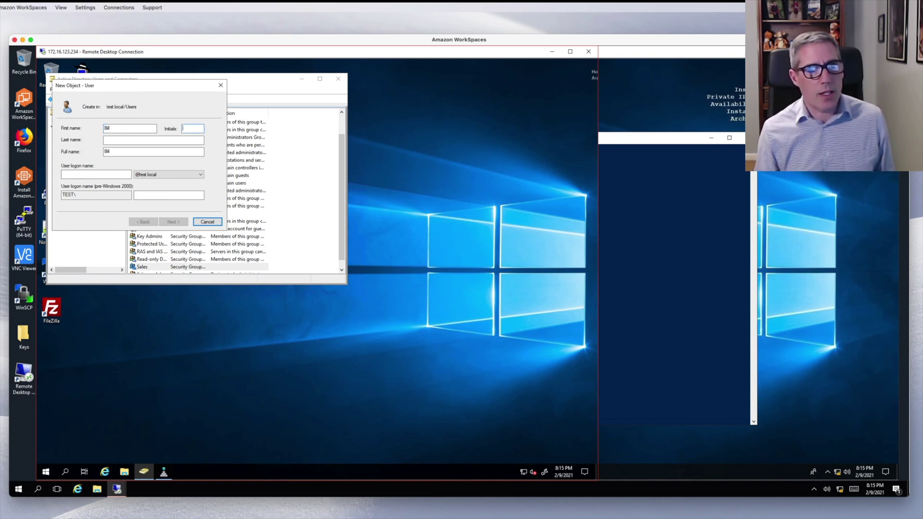
type("bn")
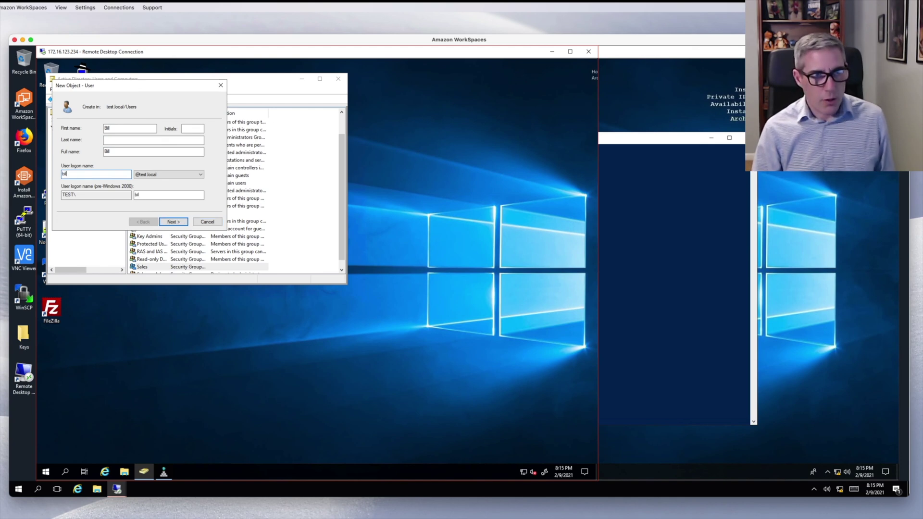
type("ill")
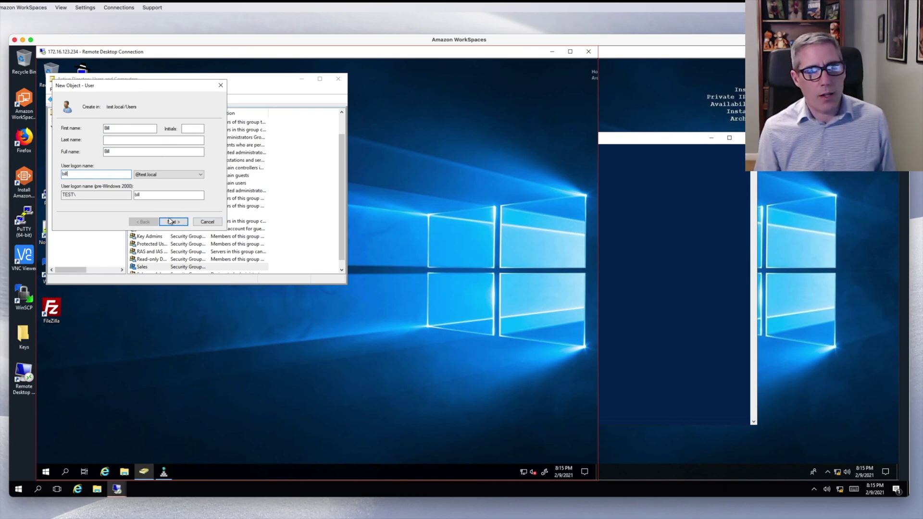
left_click(173, 222)
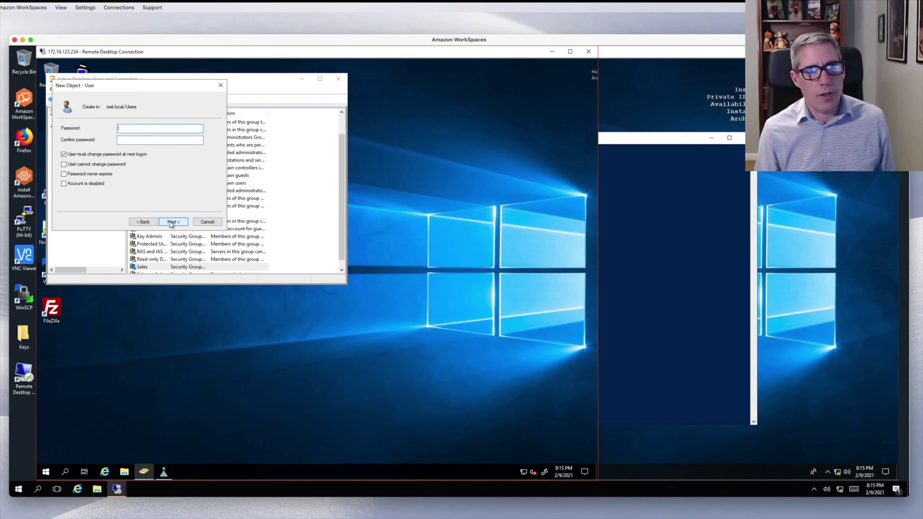
left_click(107, 155)
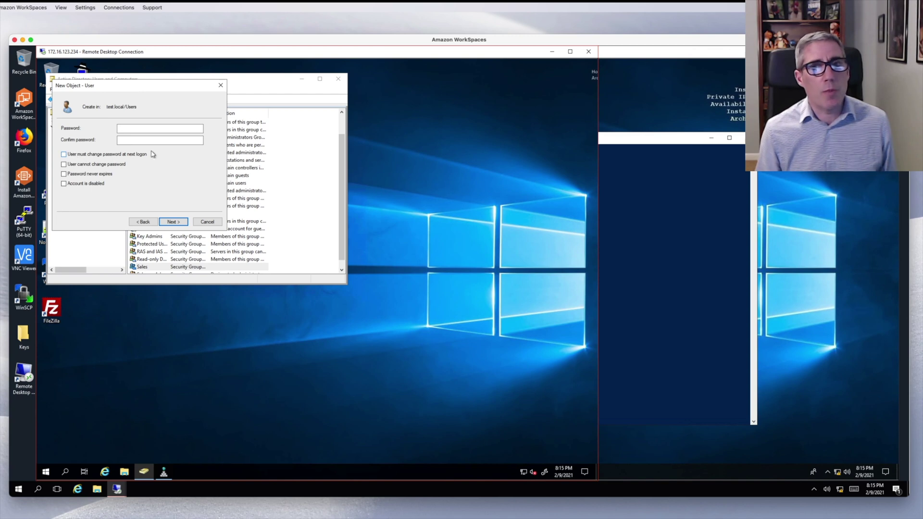
- Enter and confirm the new account's password and finish creating the user
left_click(683, 138)
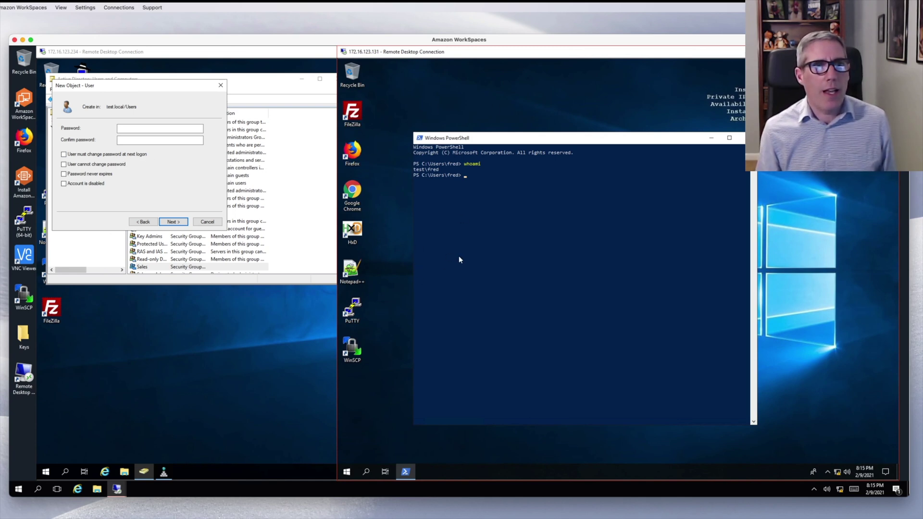
left_click(96, 156)
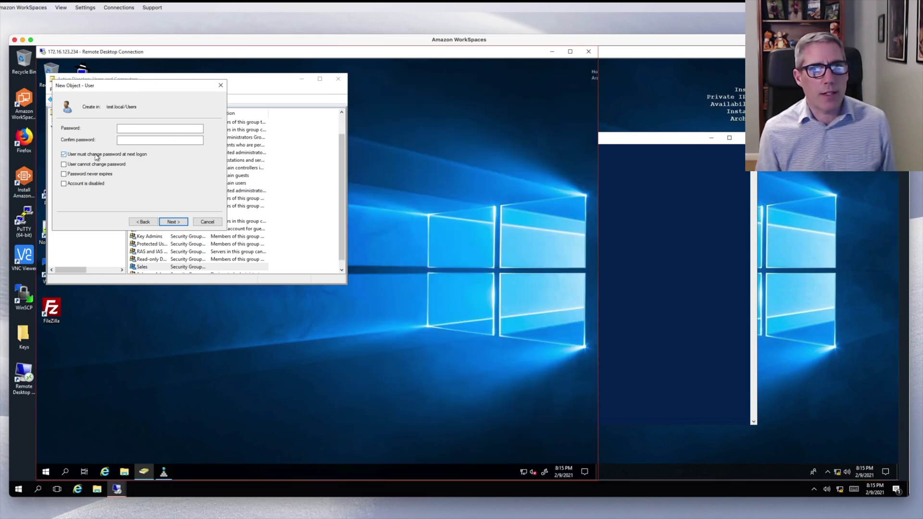
left_click(135, 127)
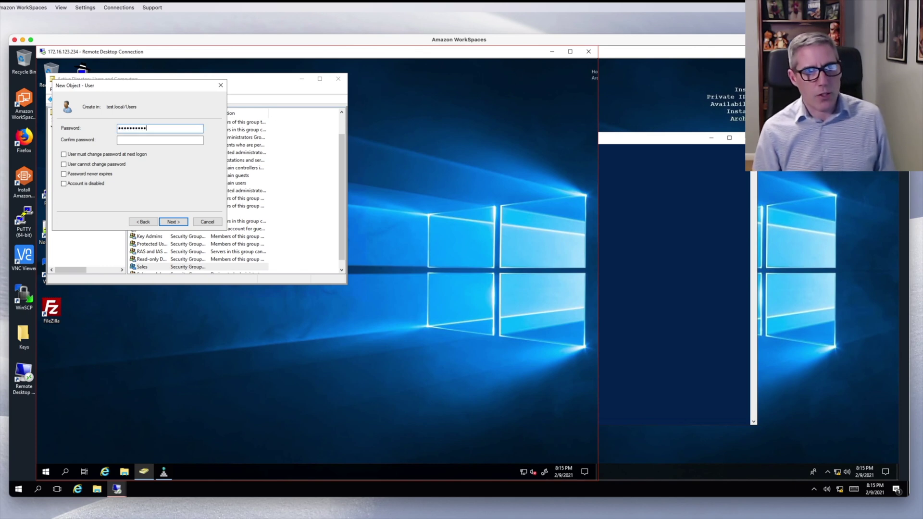
left_click(160, 140)
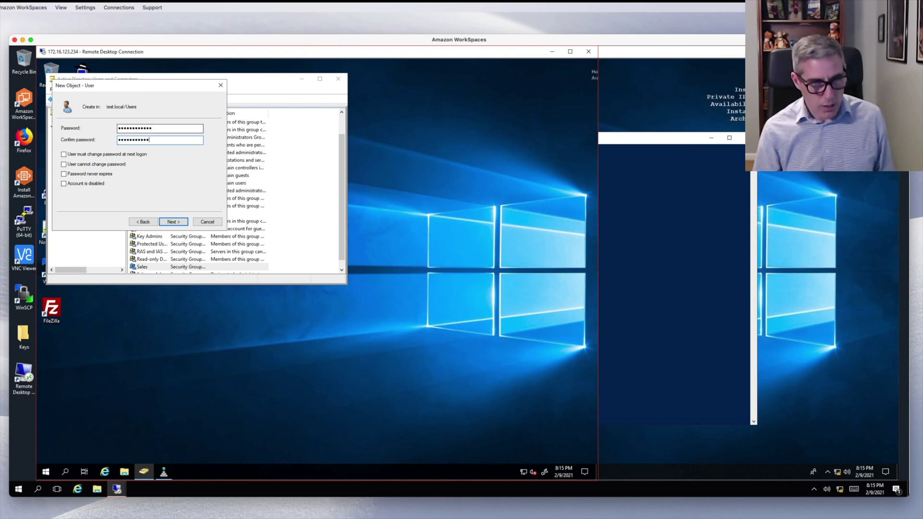
key("Return")
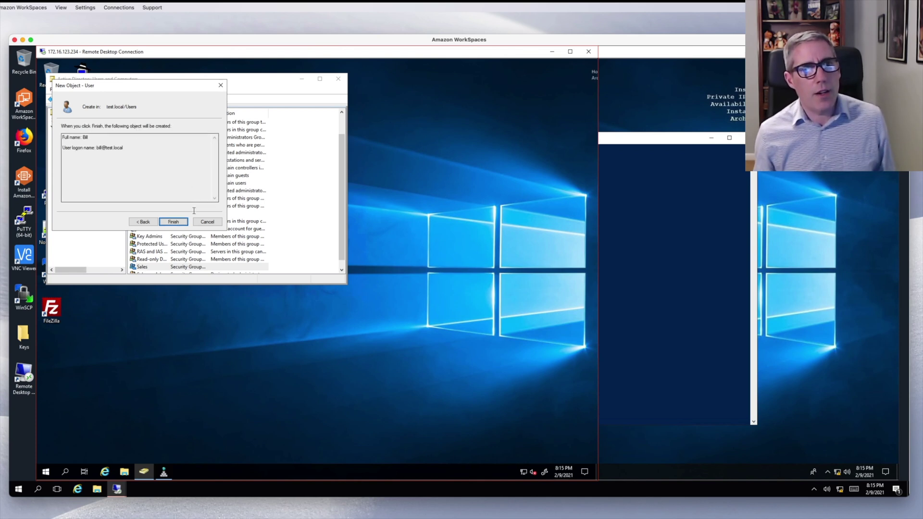
left_click(173, 222)
- As the domain user on Windows 10, open Computer Management's Remote Desktop Users group properties
left_click(686, 226)
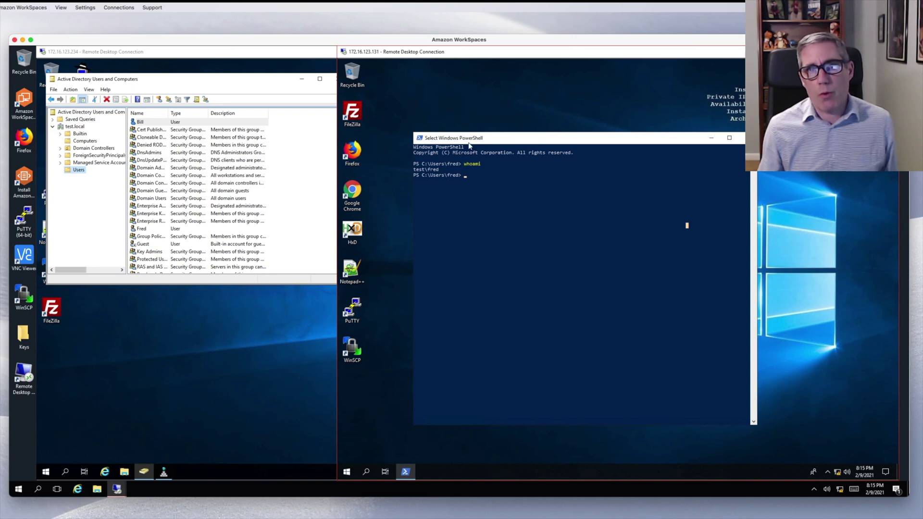
right_click(346, 472)
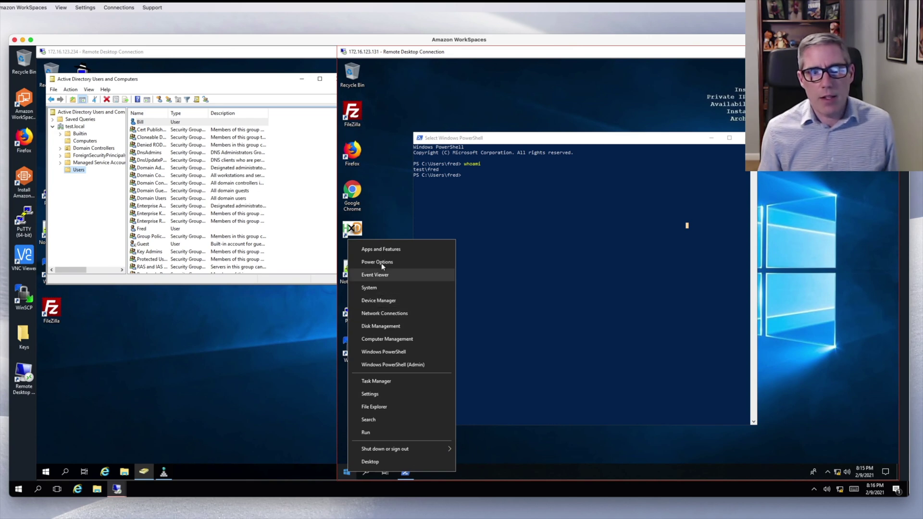
left_click(384, 339)
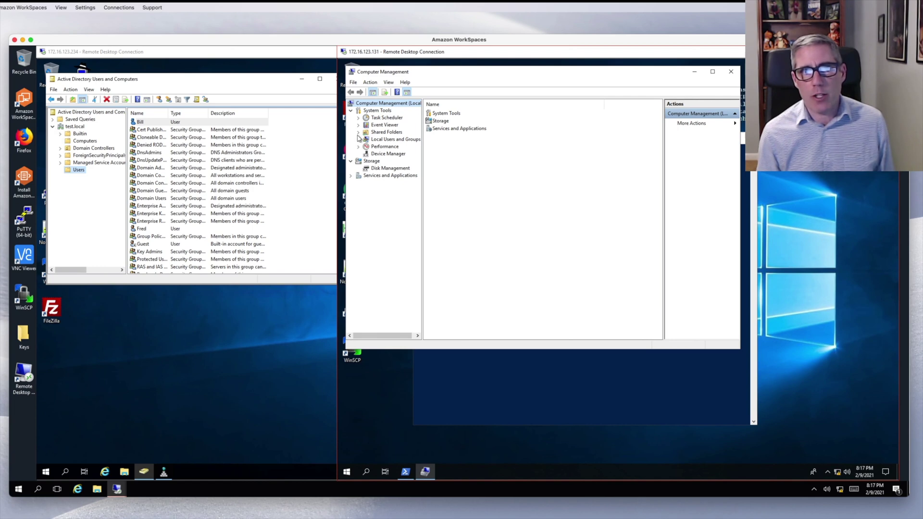
left_click(358, 140)
left_click(385, 155)
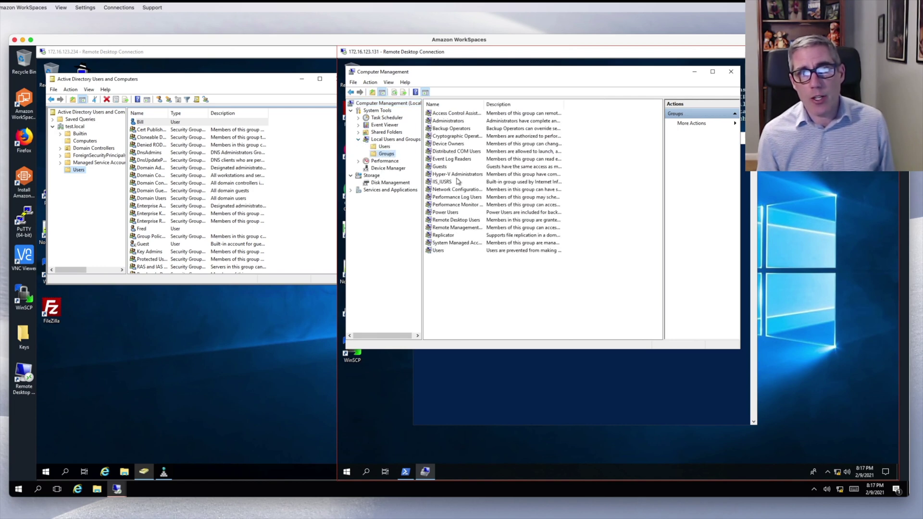
left_click(449, 213)
double_click(458, 222)
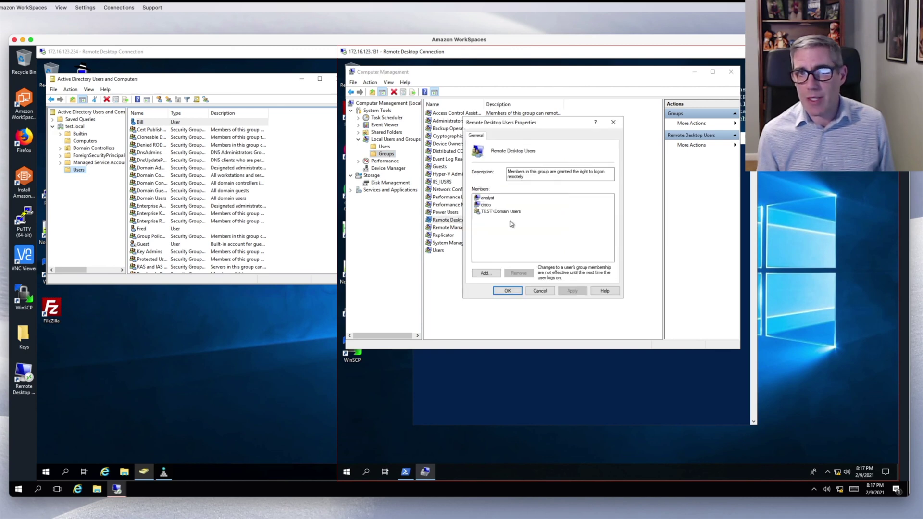
- Try removing TEST\Domain Users from Remote Desktop Users; access is denied, so cancel
left_click(508, 212)
left_click(518, 273)
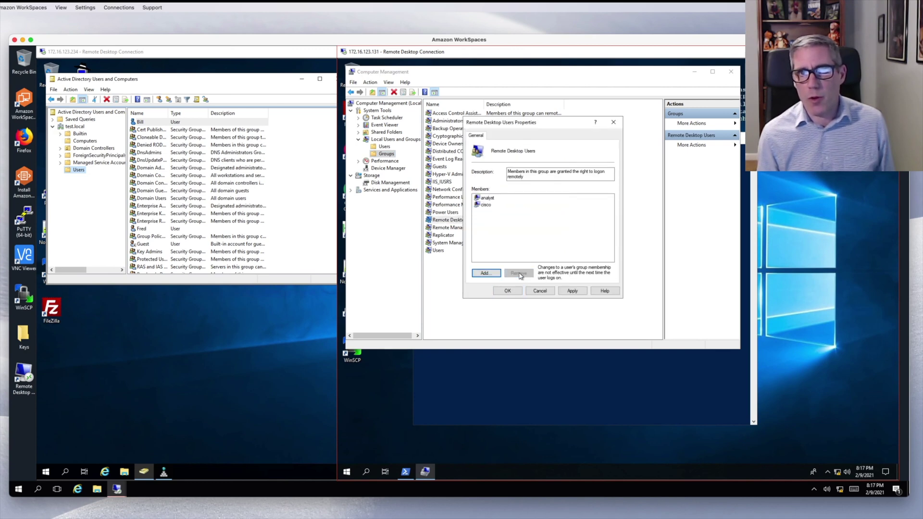
left_click(509, 291)
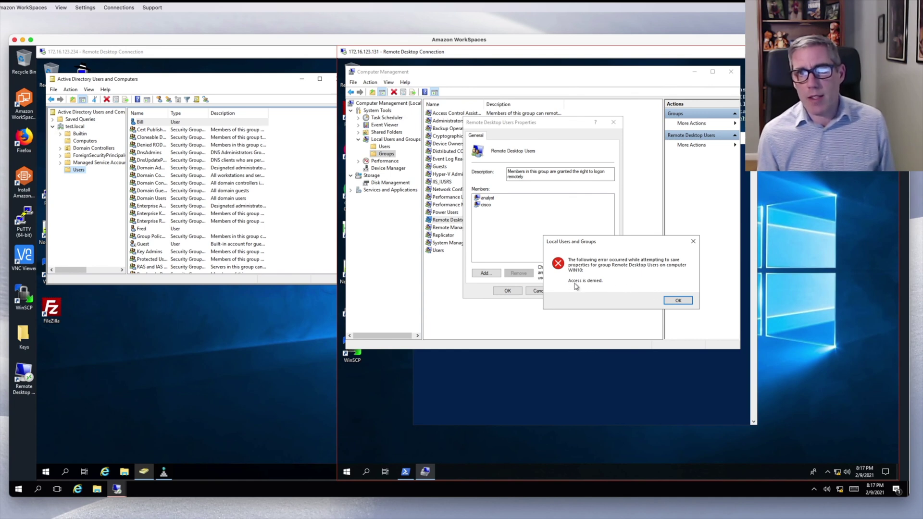
left_click(676, 300)
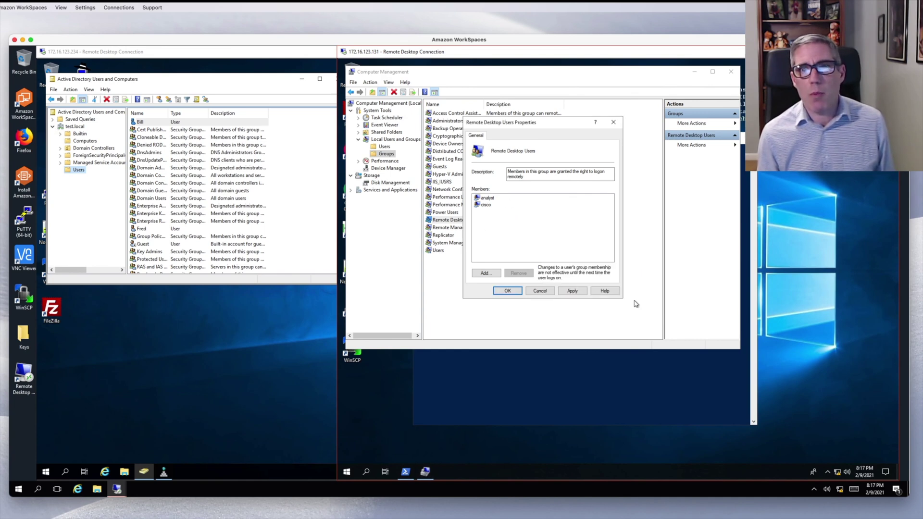
left_click(541, 291)
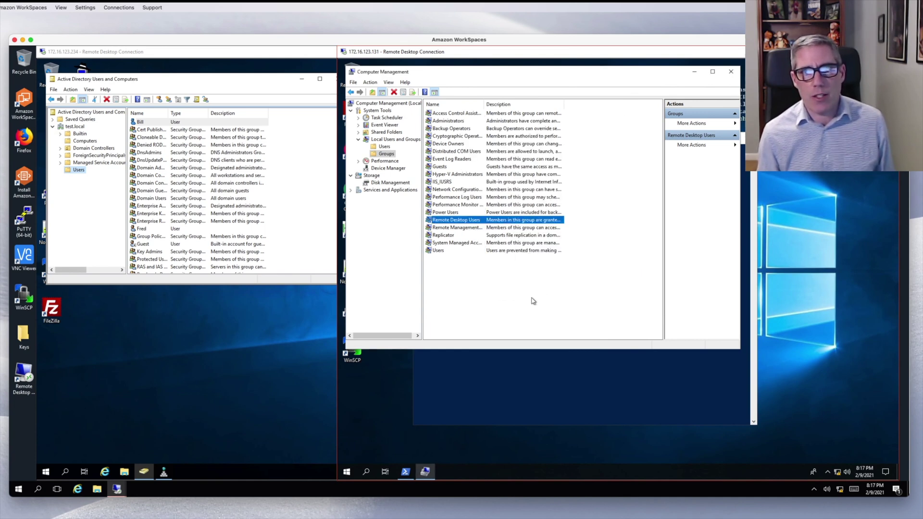
- Run Computer Management as administrator from the Windows Administrative Tools folder
left_click(348, 472)
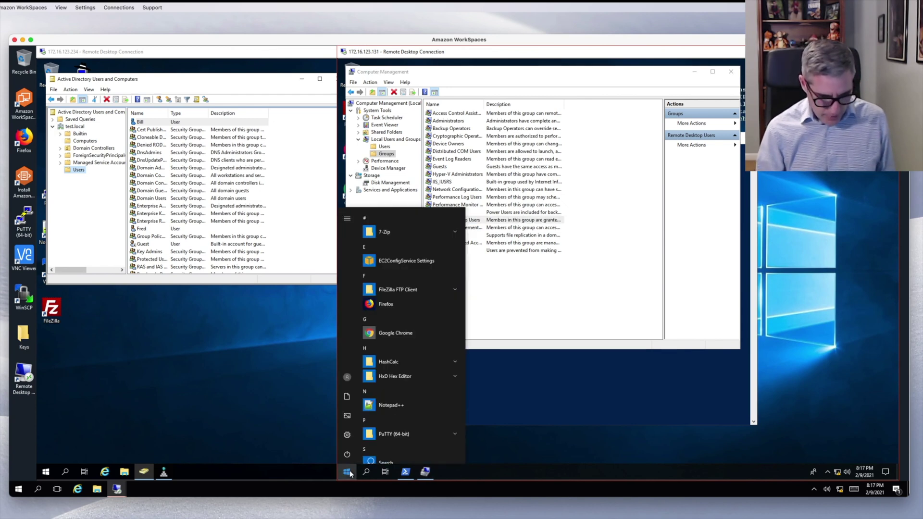
scroll(411, 401, "down", 3)
left_click(406, 364)
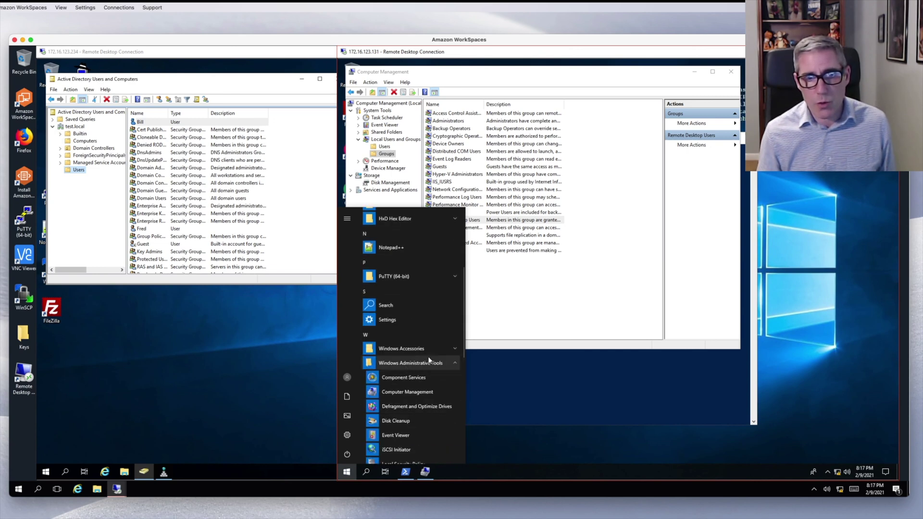
scroll(428, 358, "down", 1)
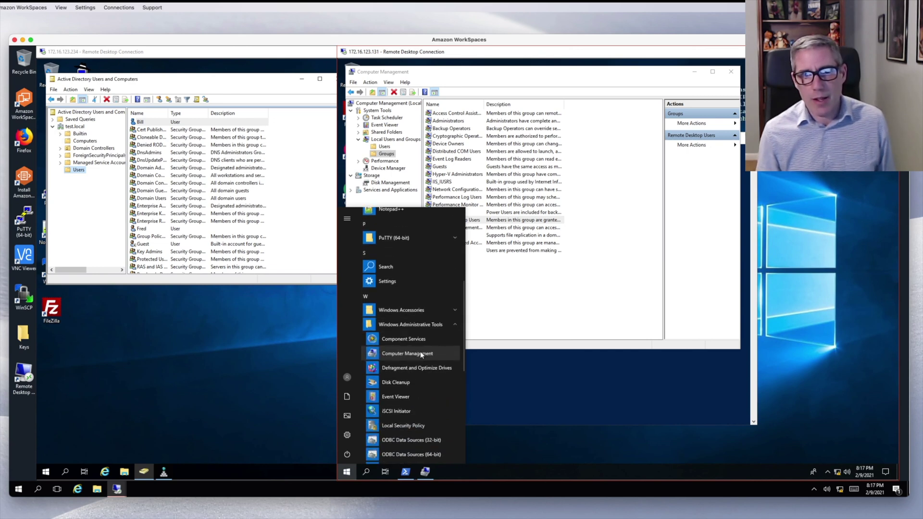
right_click(421, 355)
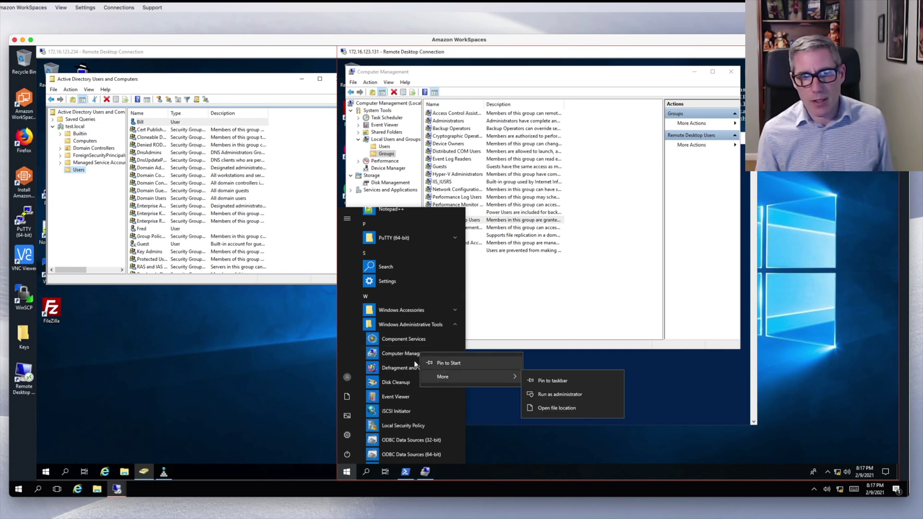
mouse_move(442, 376)
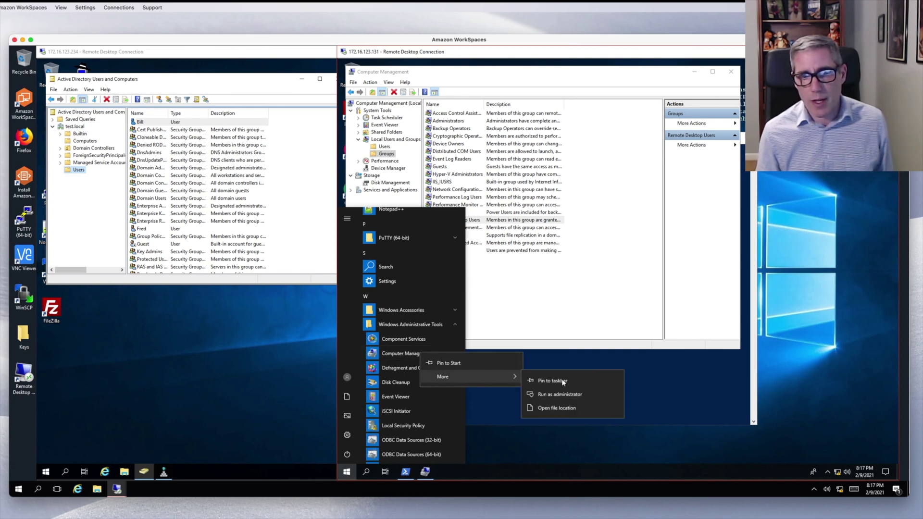
left_click(574, 394)
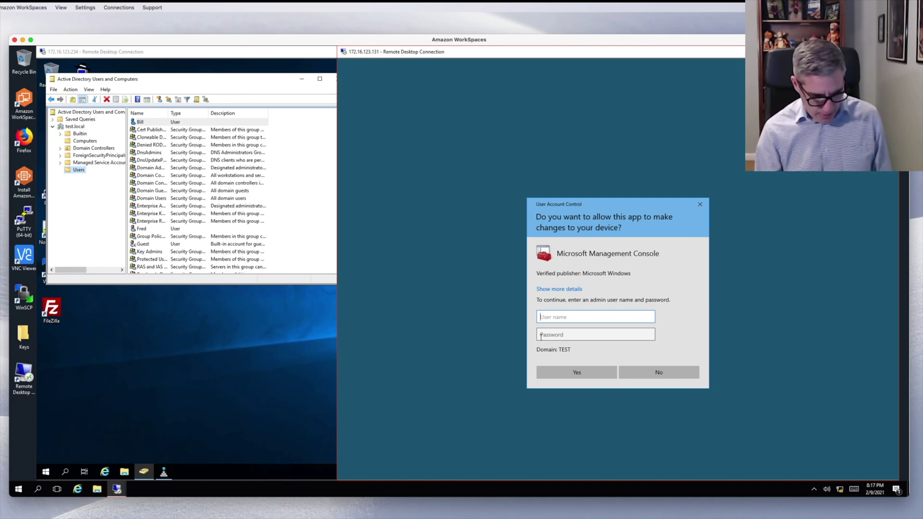
- Enter the domain administrator's user name and password in the UAC prompt to elevate
type("administrator")
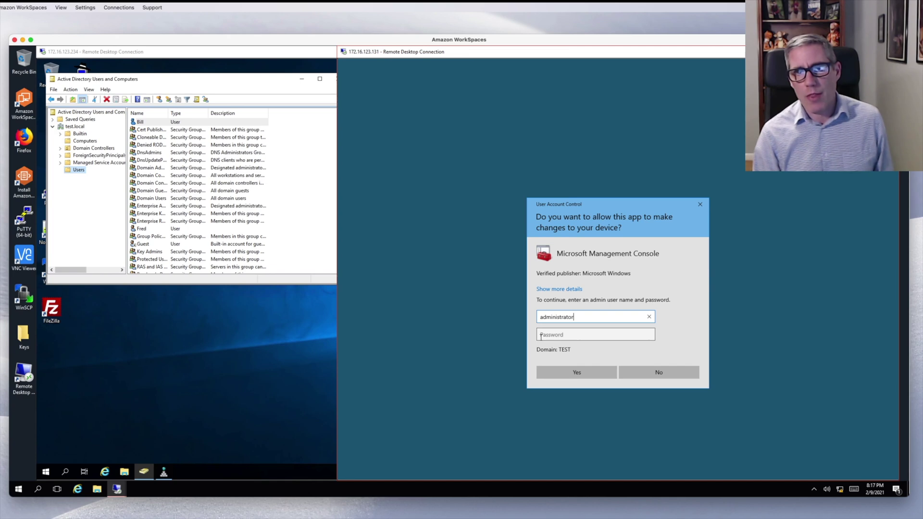
key("Tab")
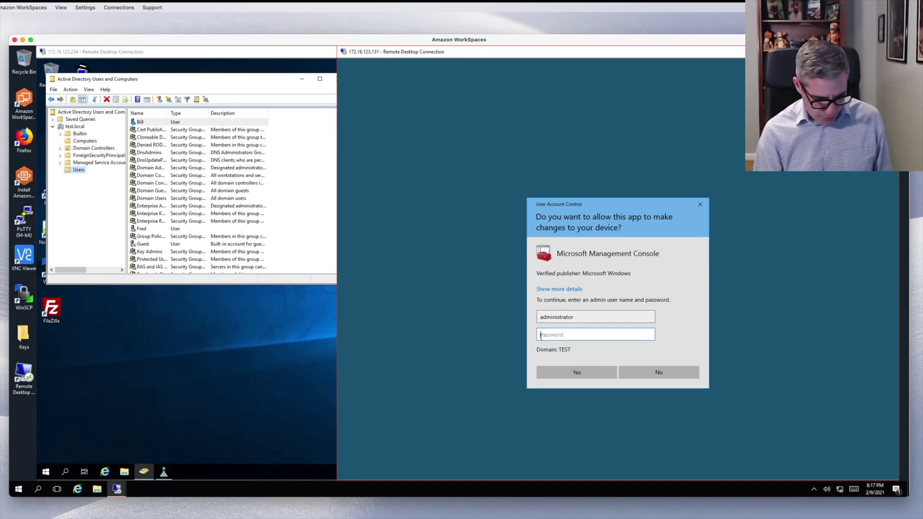
type("•••")
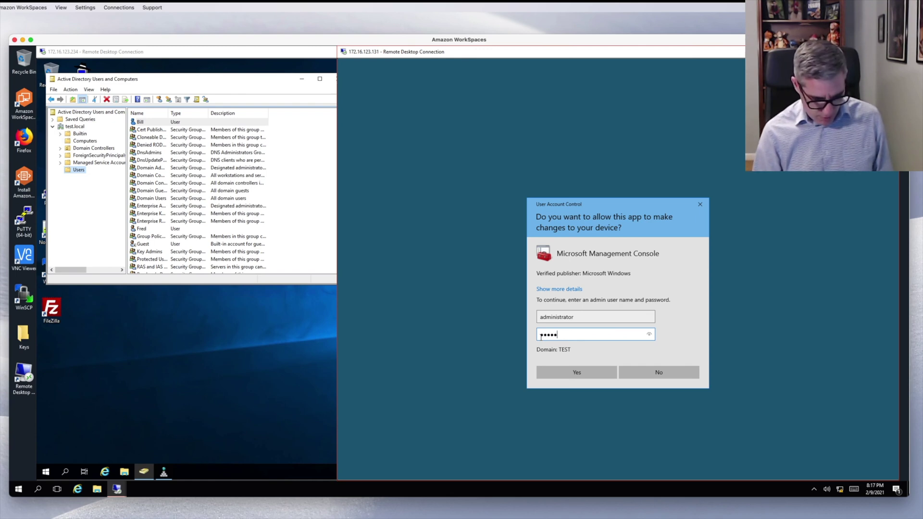
key("Return")
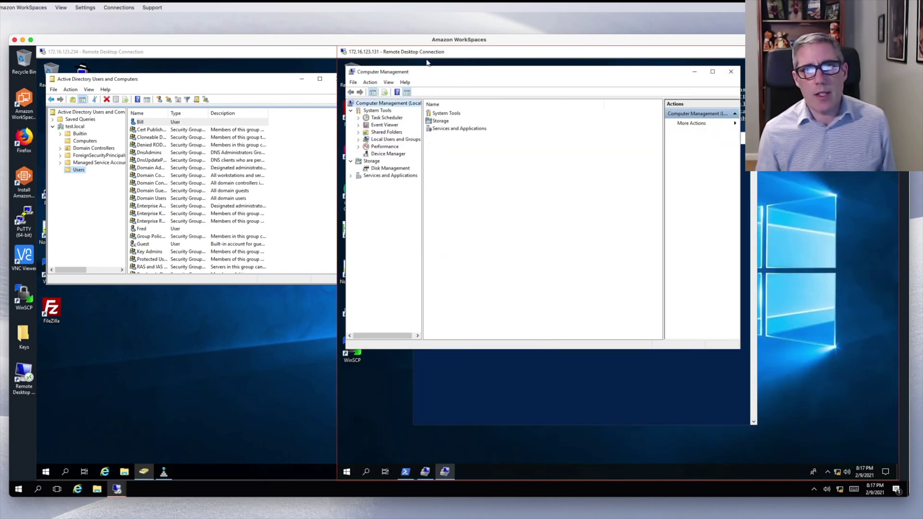
- Remove TEST\Domain Users from the Remote Desktop Users group and apply the change
left_click_drag(433, 75, 501, 128)
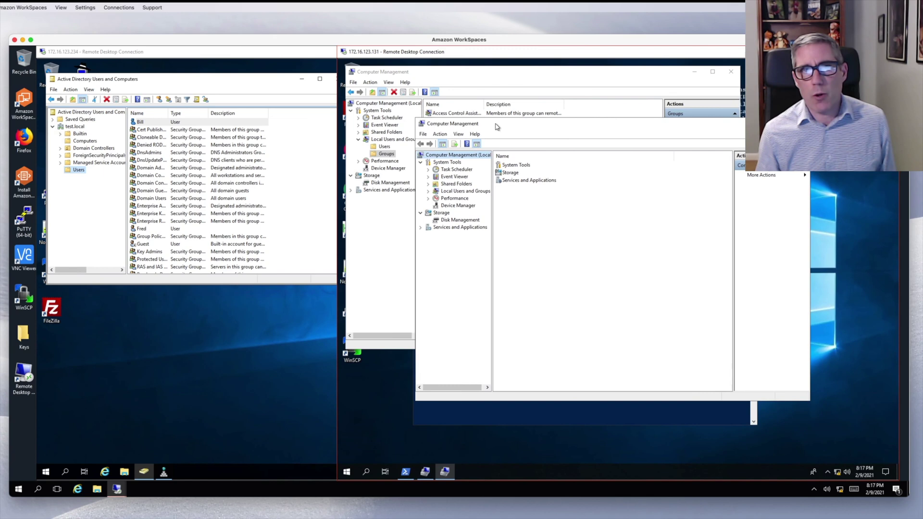
left_click(428, 191)
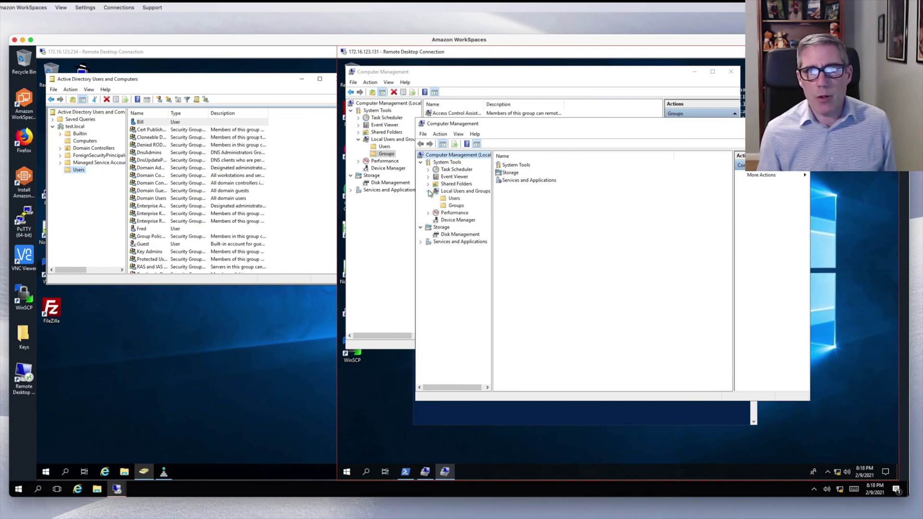
left_click(443, 206)
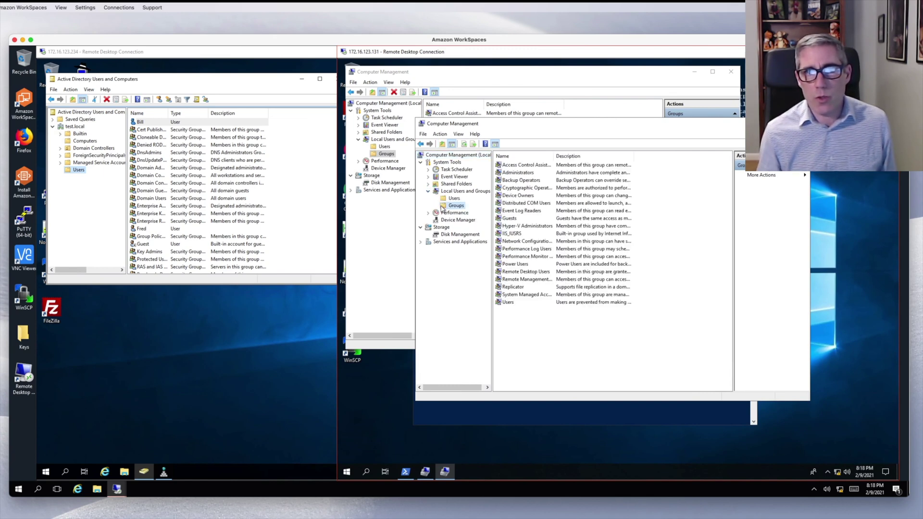
double_click(525, 270)
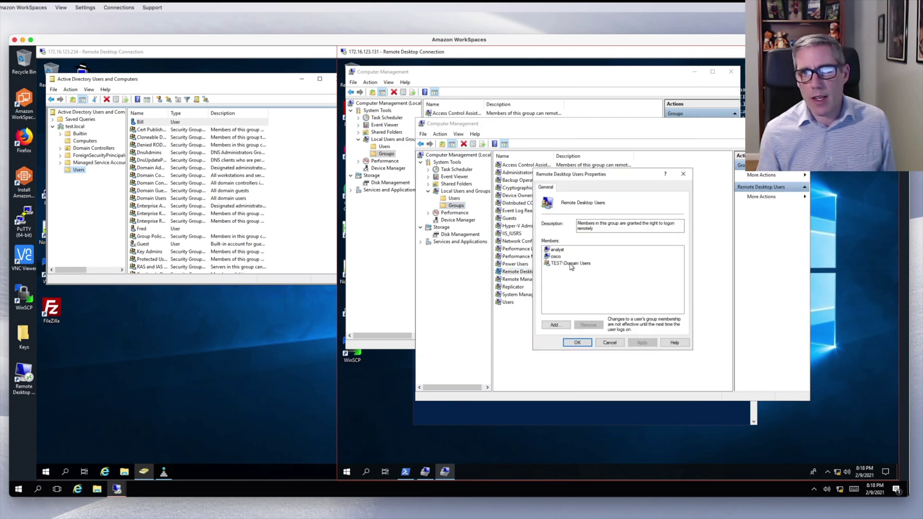
left_click(571, 263)
left_click(589, 325)
left_click(642, 343)
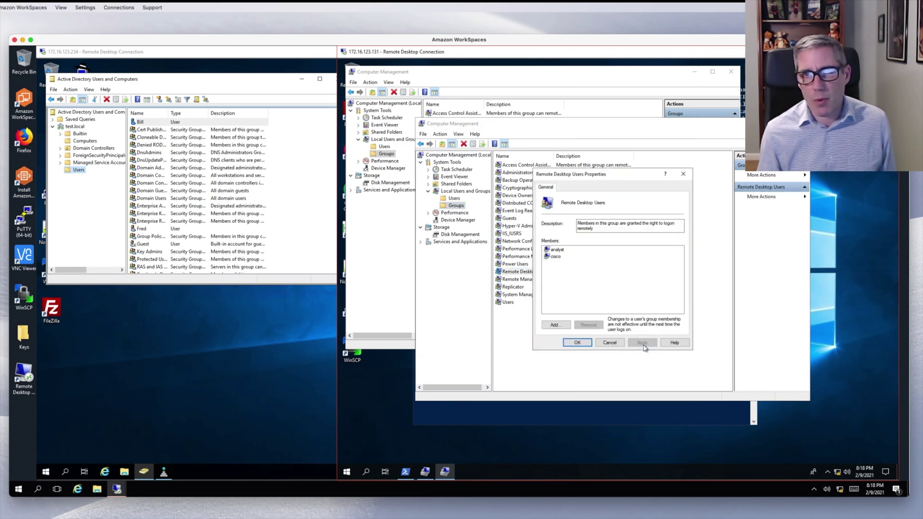
- Add TEST\Sales as a Remote Desktop Users member and save the group
left_click(556, 325)
type("ales")
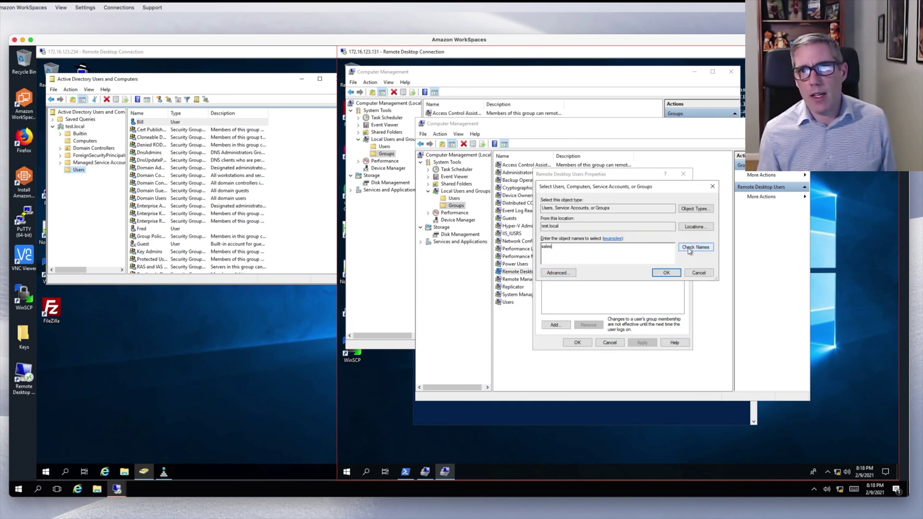
left_click(666, 273)
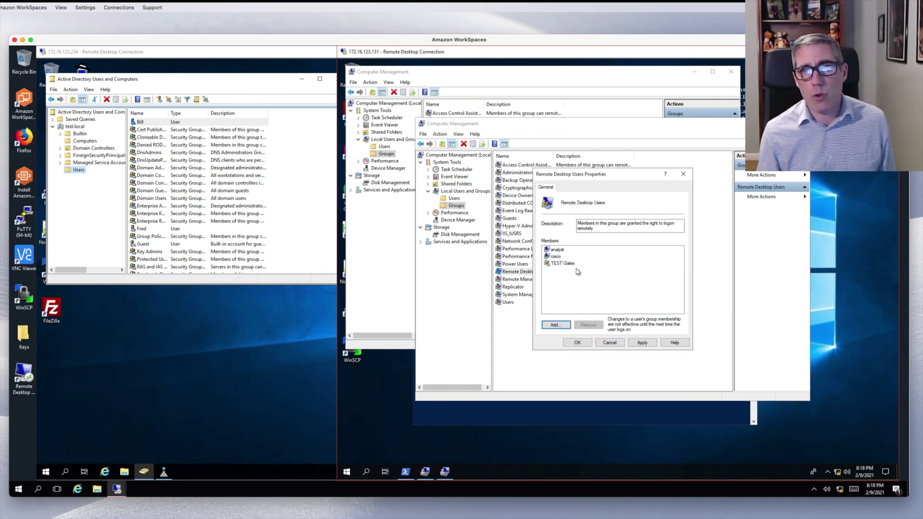
left_click(577, 343)
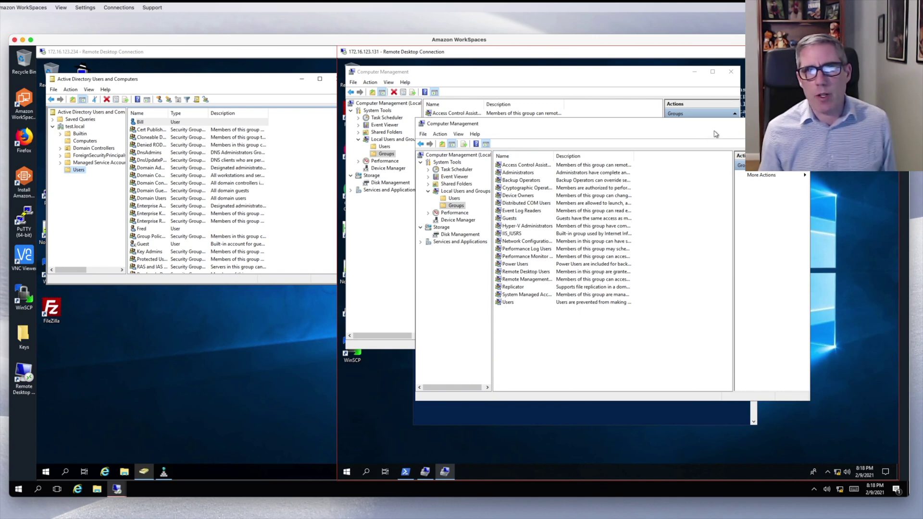
- Close the management and PowerShell windows and sign out of the right-hand remote session
left_click(800, 123)
left_click(731, 71)
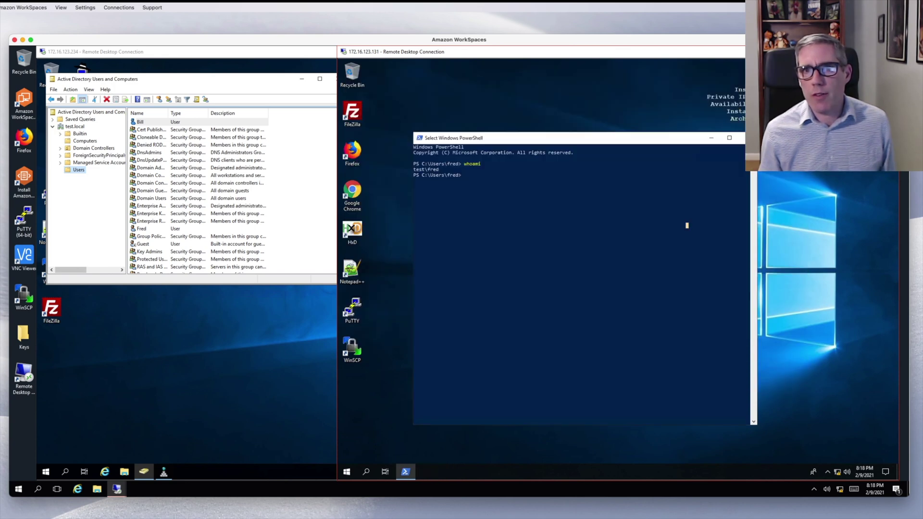
left_click(740, 143)
left_click(346, 472)
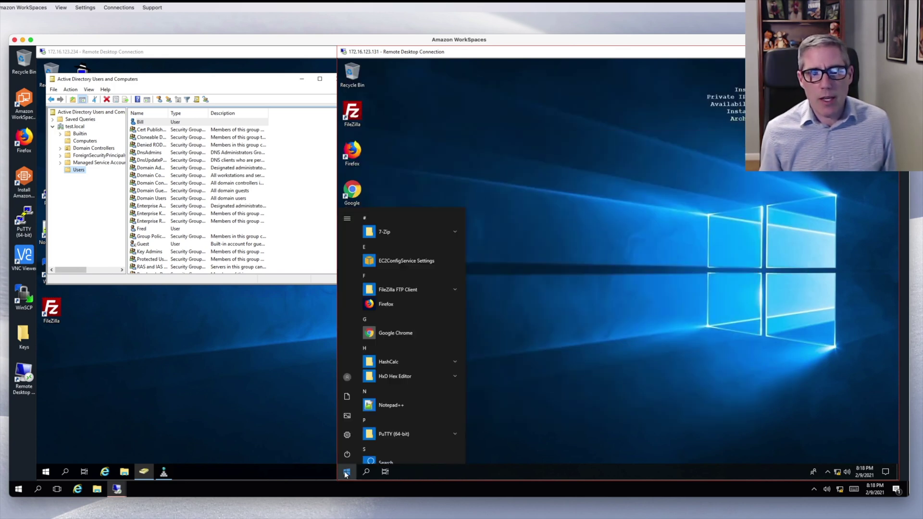
left_click(347, 378)
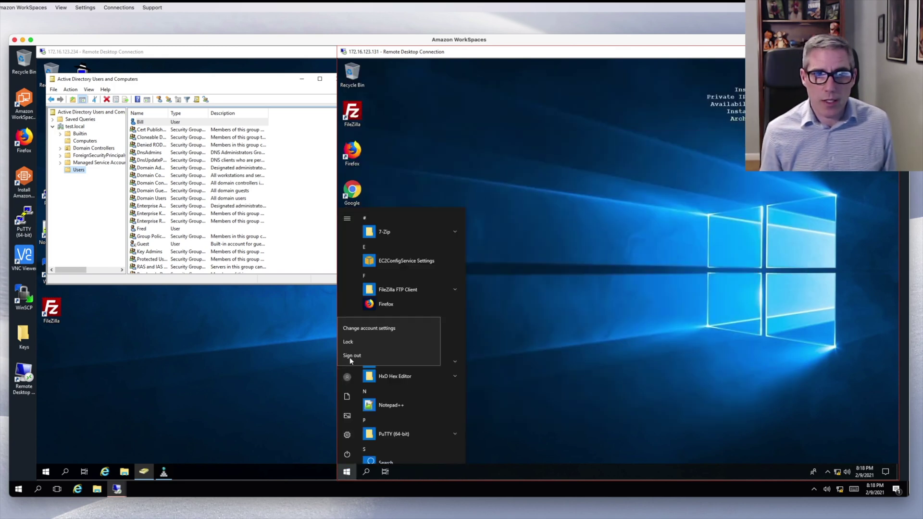
left_click(351, 356)
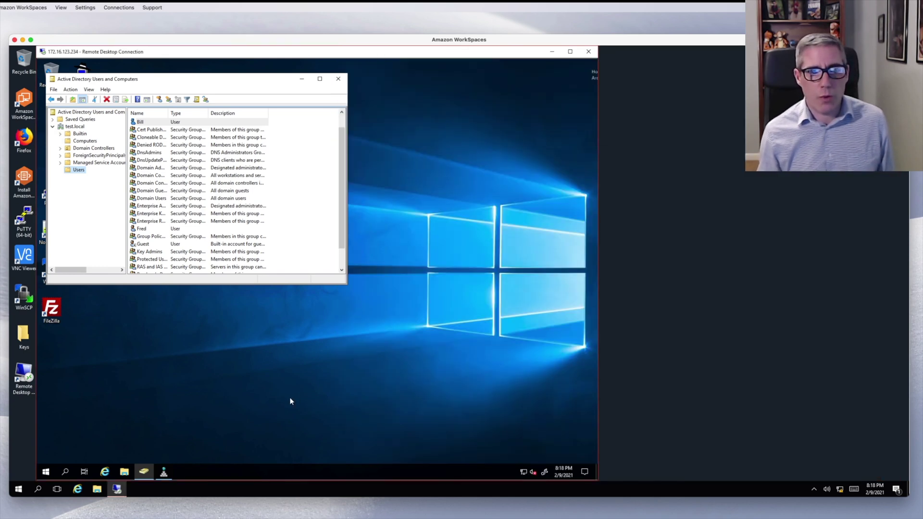
- Start a new Remote Desktop connection to 172.16.123.131 using a different account
right_click(116, 489)
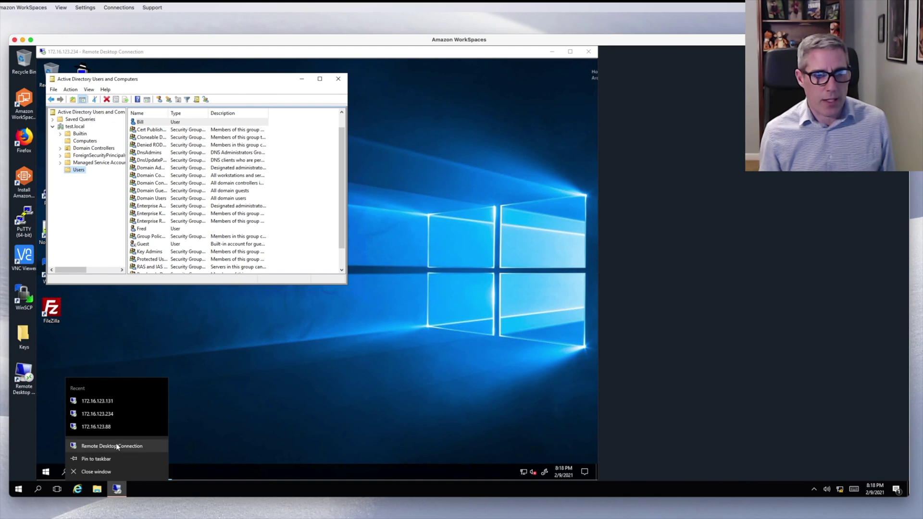
left_click(118, 402)
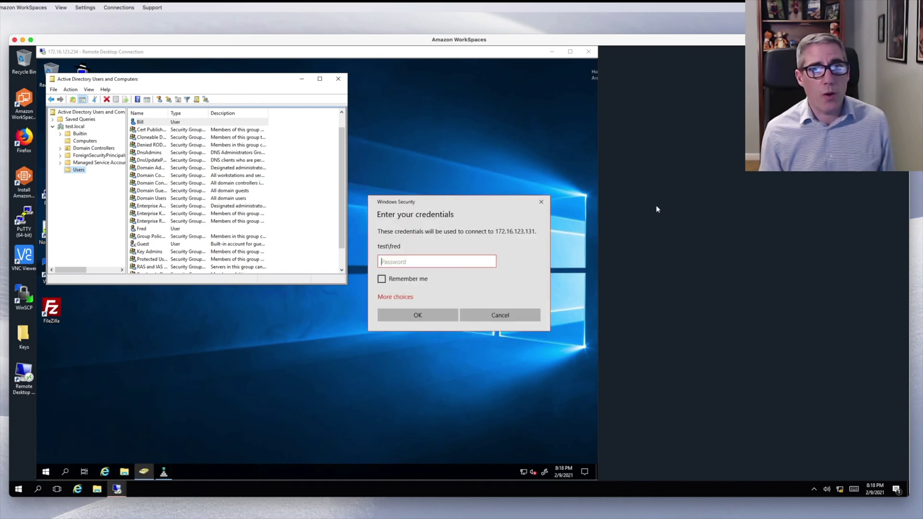
left_click(398, 297)
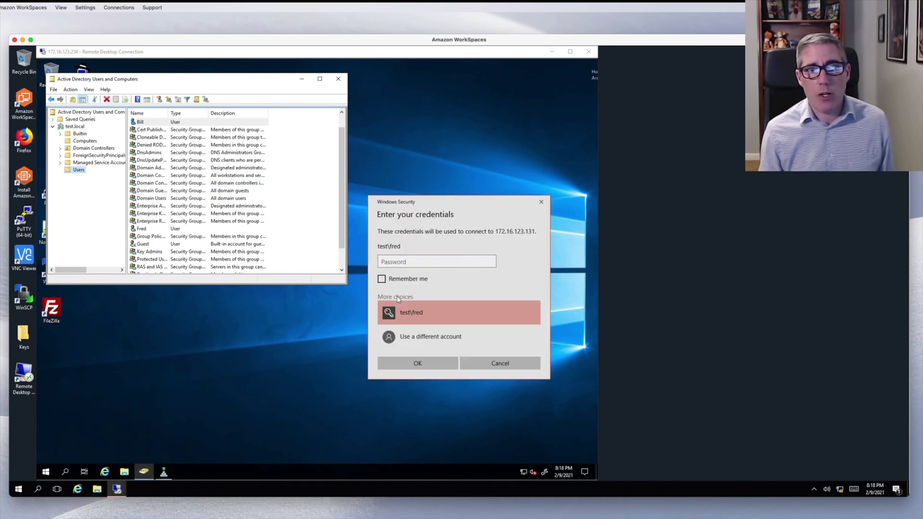
left_click(428, 338)
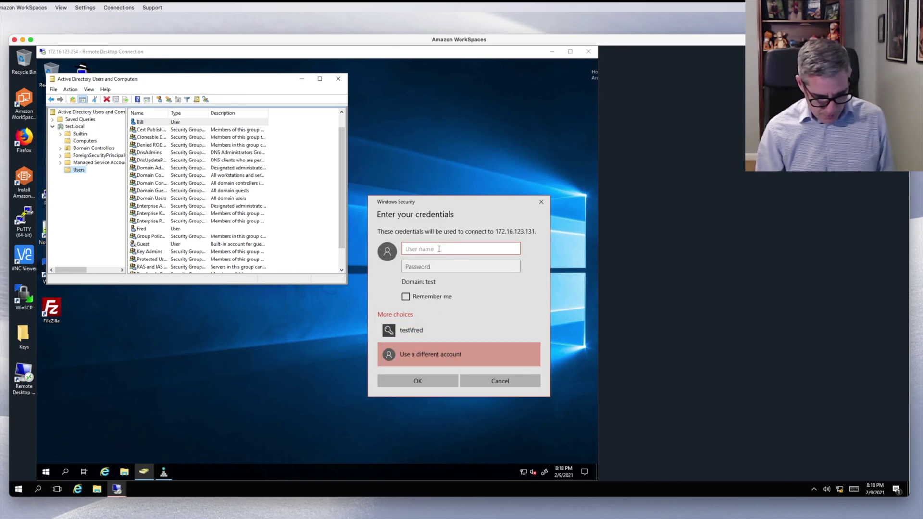
- Enter the test domain user's name and password and submit the login
type("bill")
key("Tab")
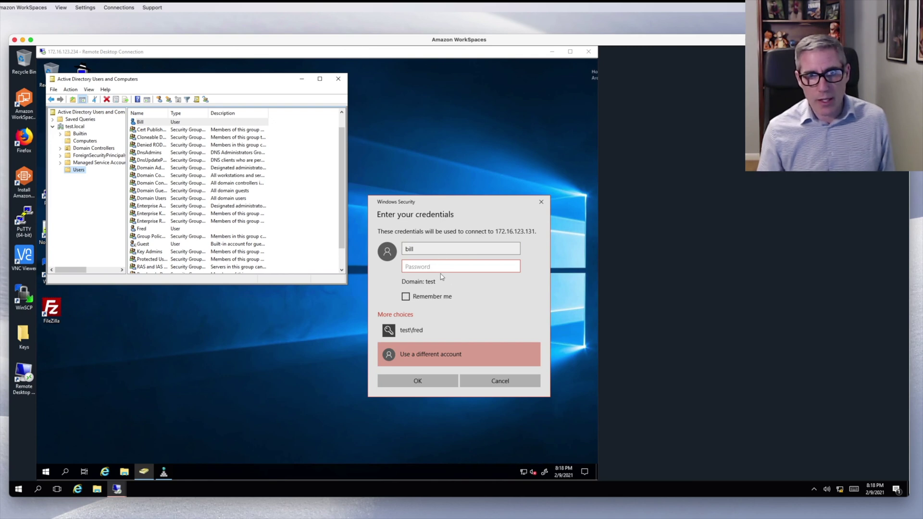
left_click(415, 251)
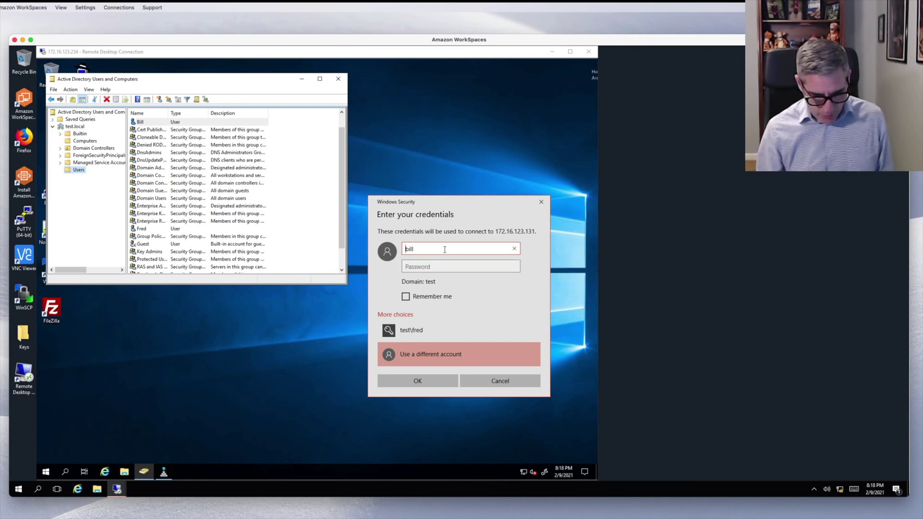
type("test\\")
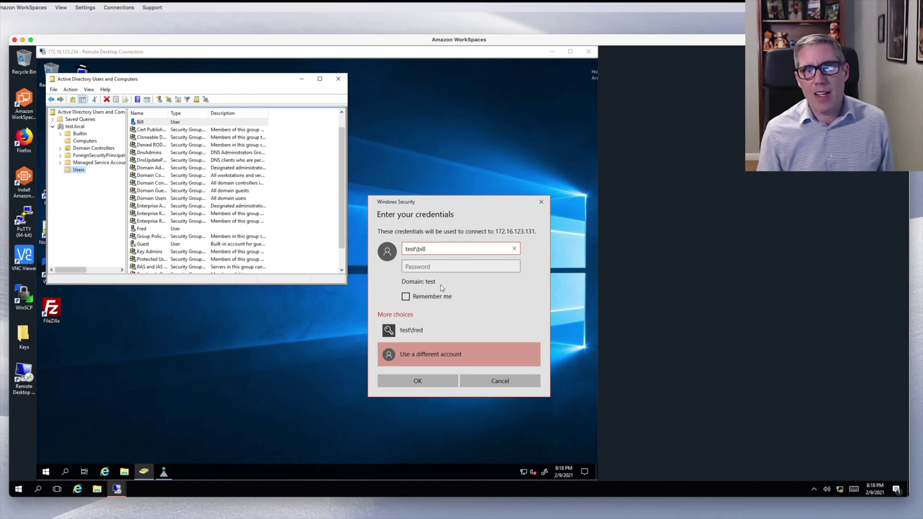
left_click(460, 267)
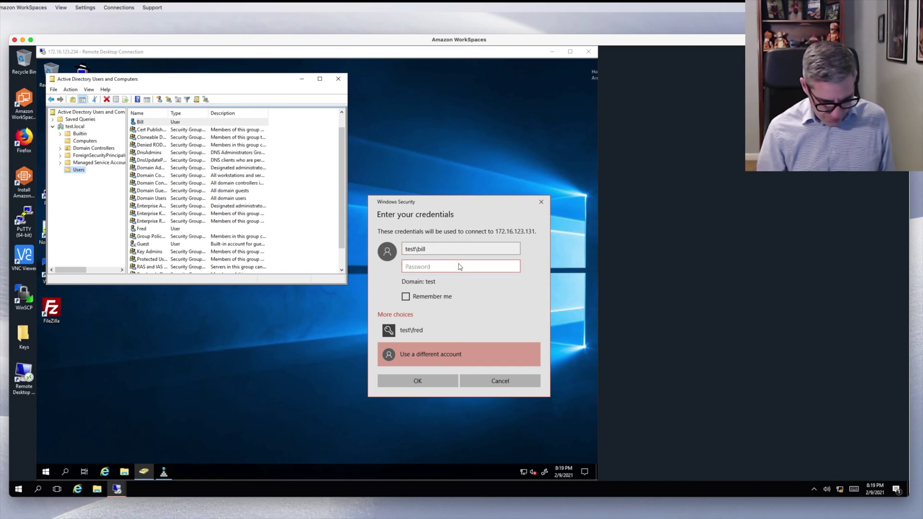
type("••")
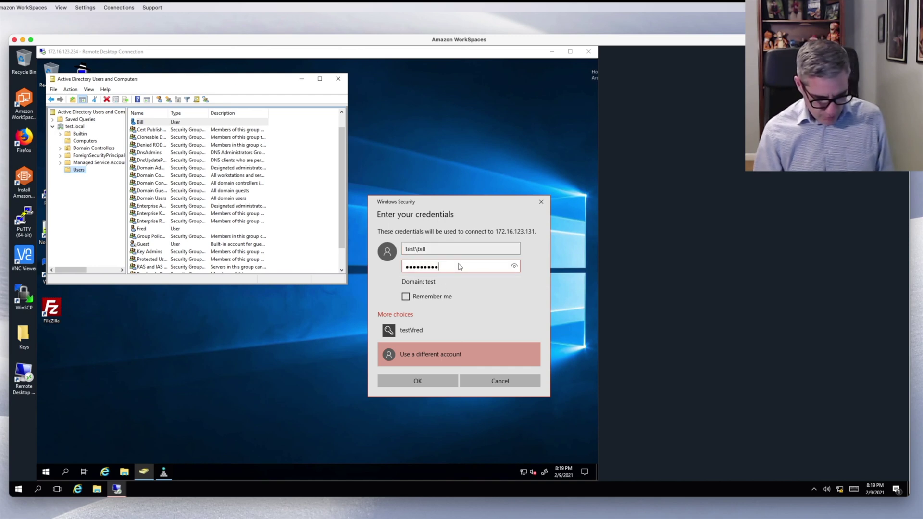
key("Return")
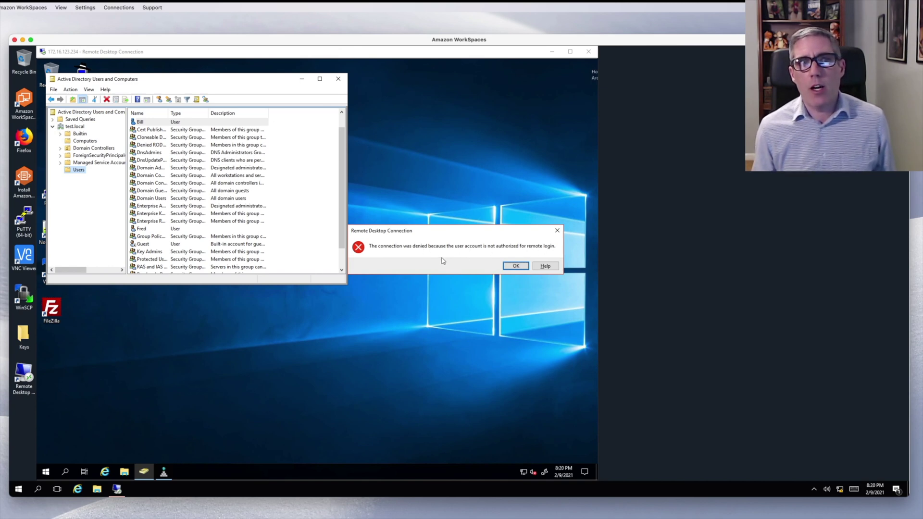
- Dismiss the denial error and add the first user account to the Sales group
left_click(509, 267)
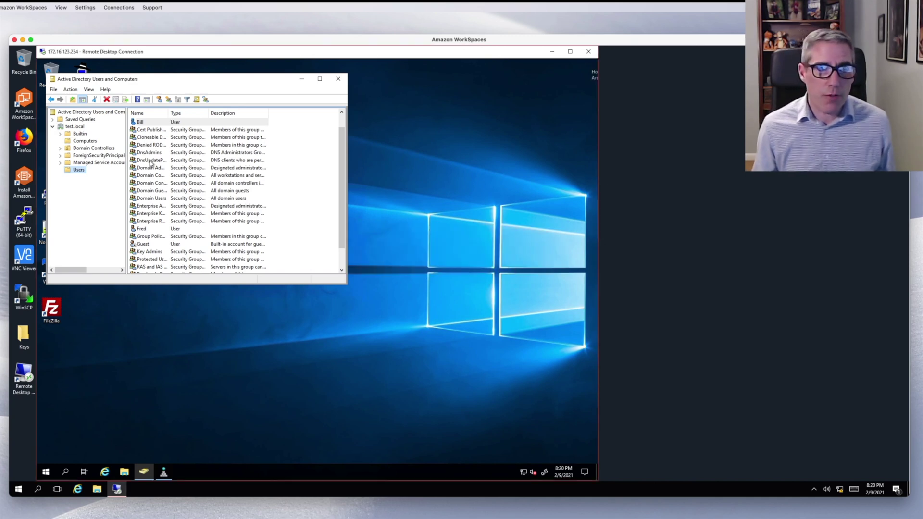
double_click(141, 122)
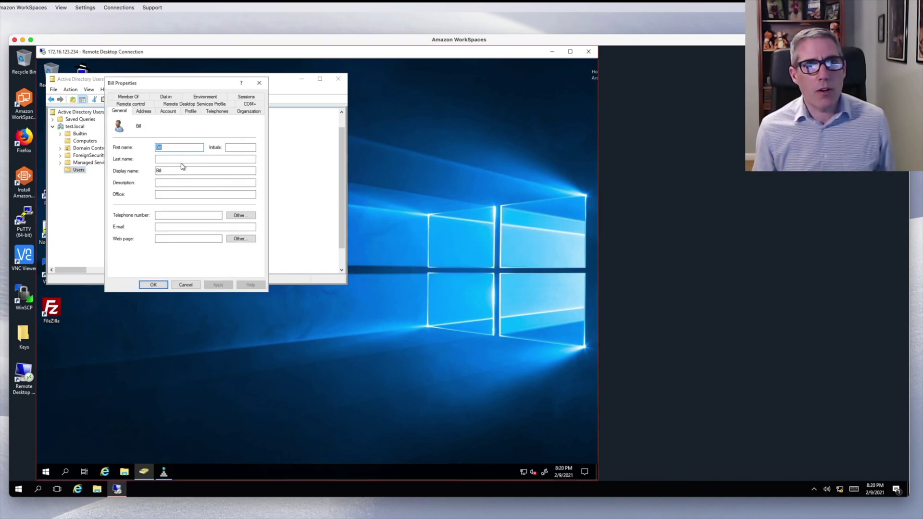
left_click(129, 97)
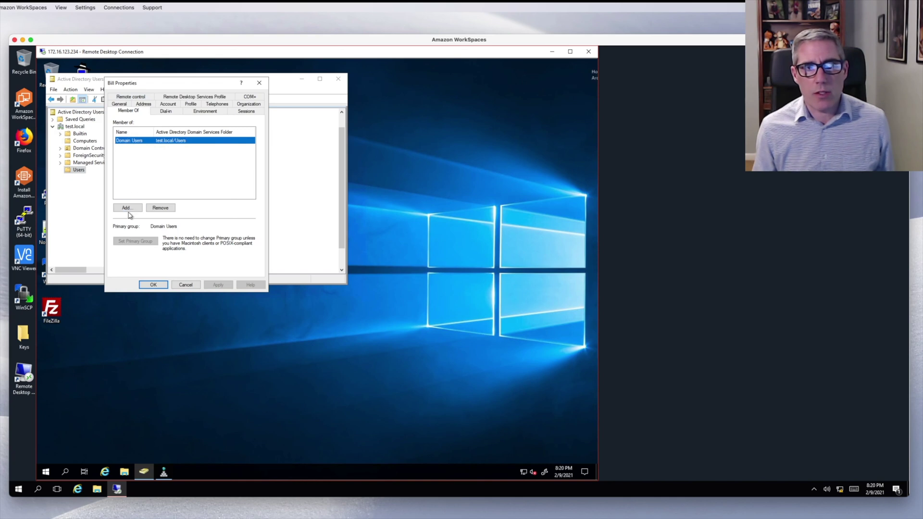
left_click(128, 210)
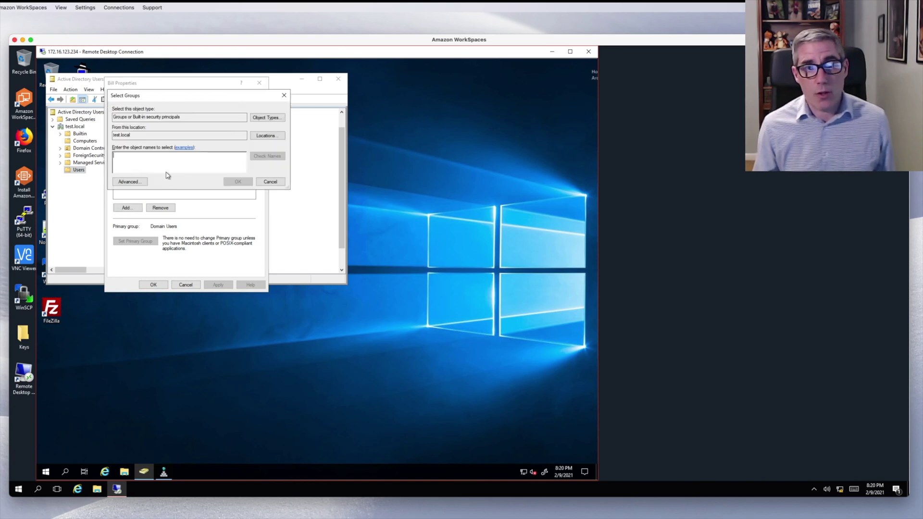
type("sales")
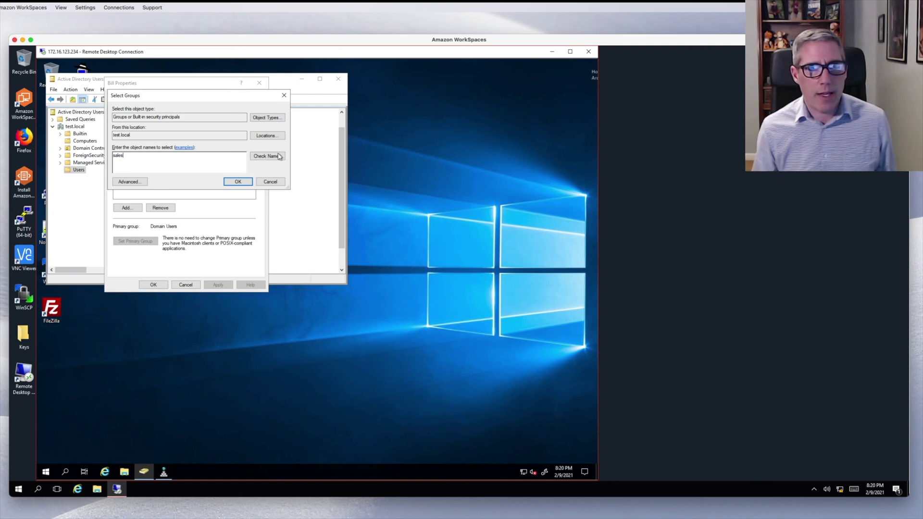
left_click(268, 156)
left_click(238, 182)
left_click(161, 287)
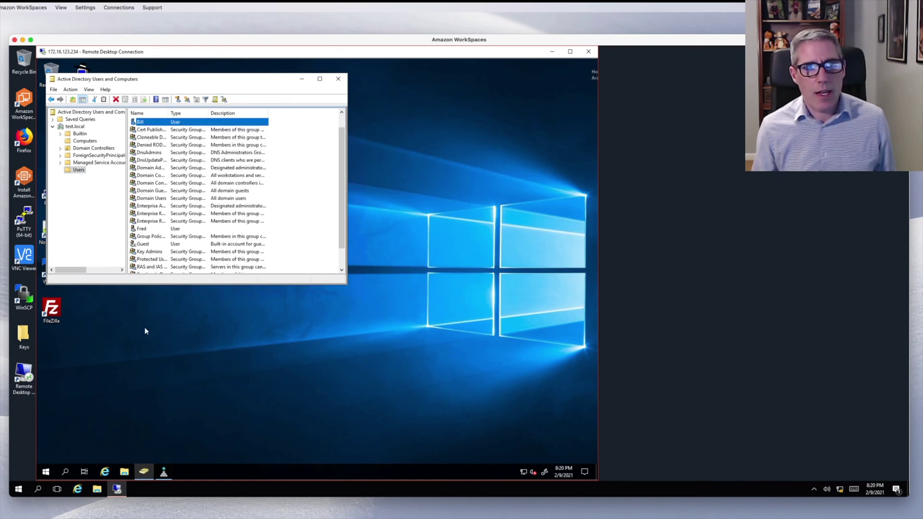
- Connect to 172.16.123.131 as the Sales member with a different account, then enlarge the session window
right_click(117, 489)
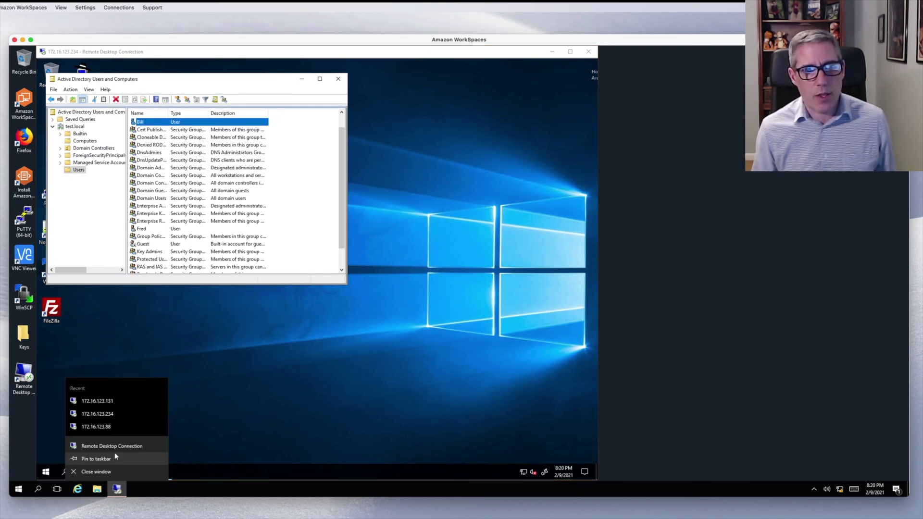
left_click(114, 402)
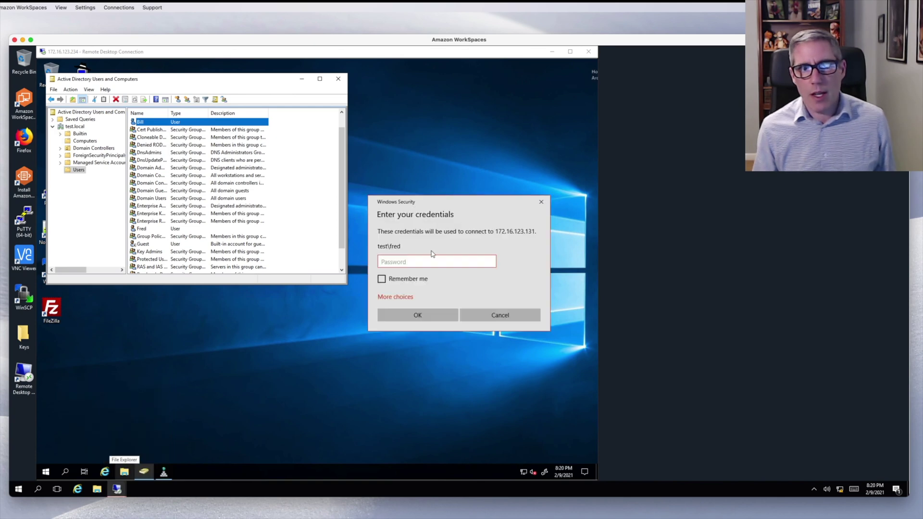
left_click(400, 298)
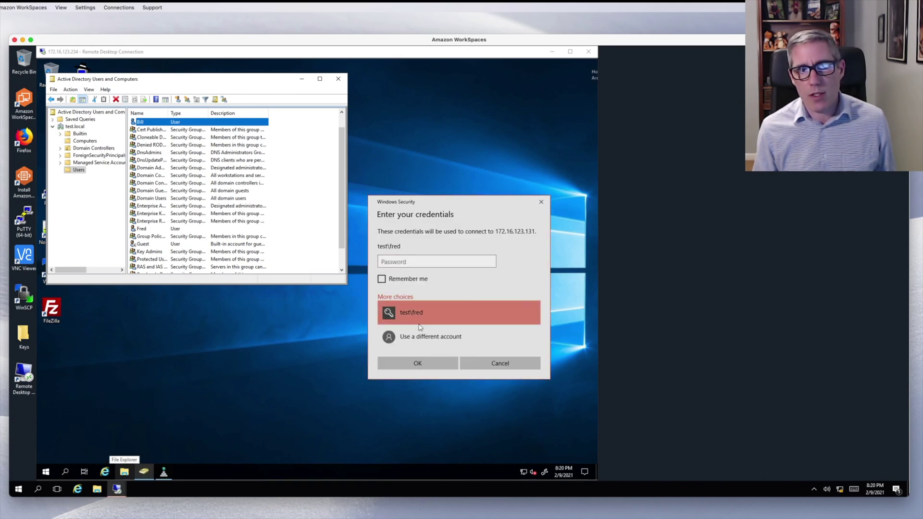
left_click(419, 335)
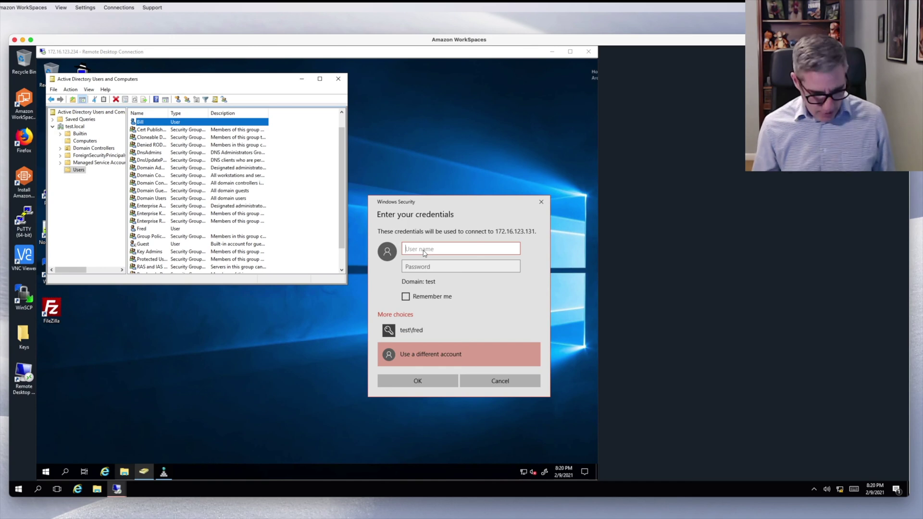
type("bill")
key("Tab")
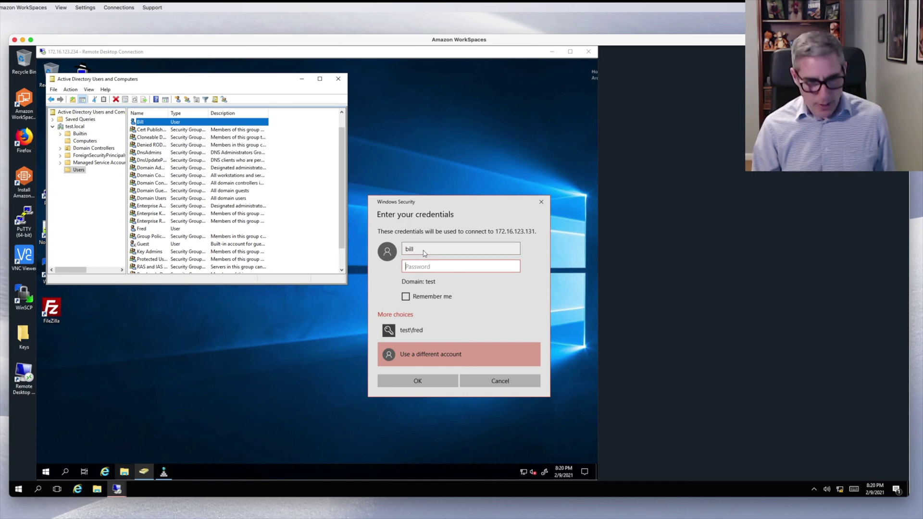
type("p")
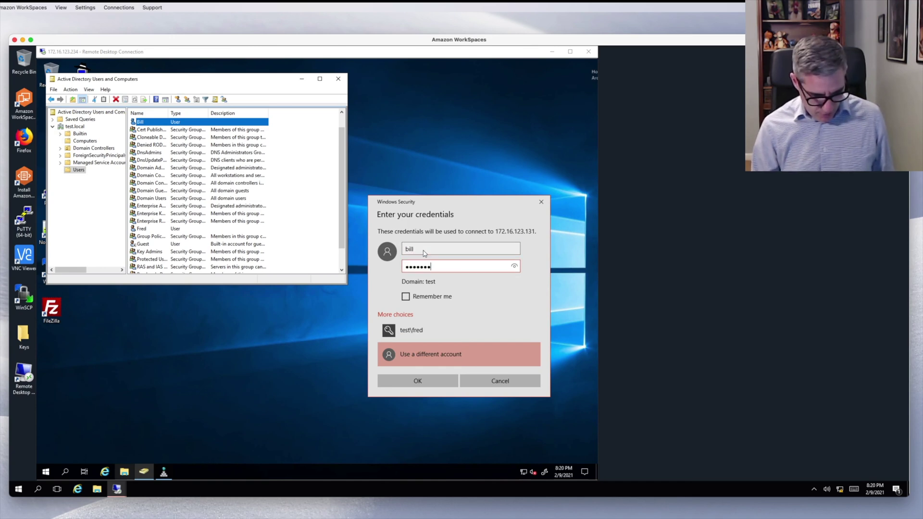
key("Return")
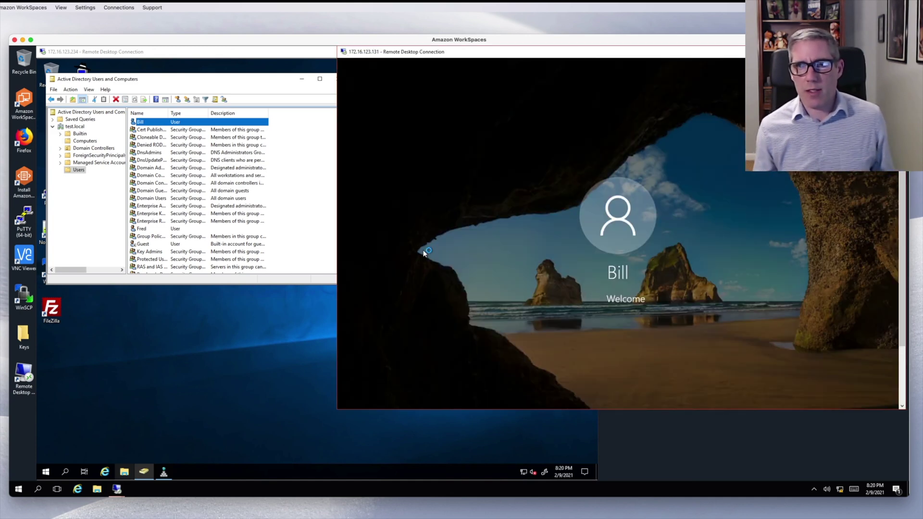
left_click_drag(620, 409, 627, 481)
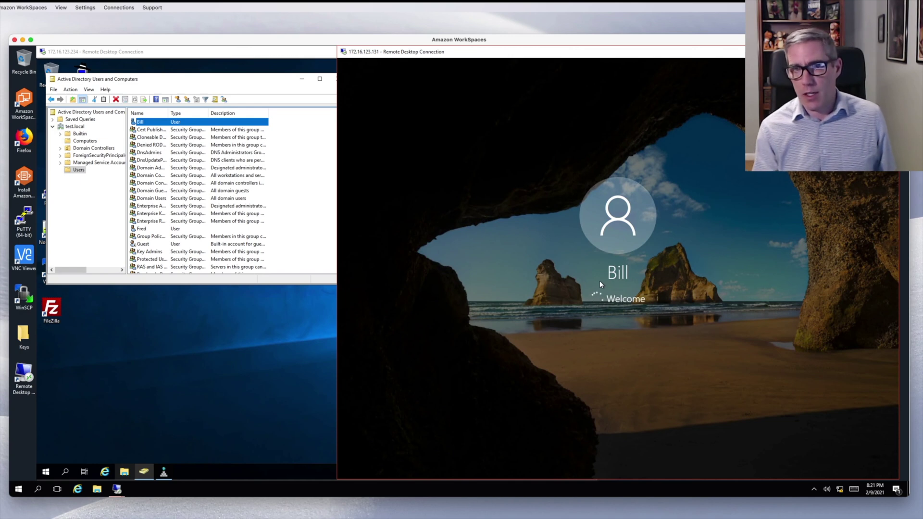
- Remove the other user account from the Sales group and save its properties
left_click(153, 229)
double_click(153, 229)
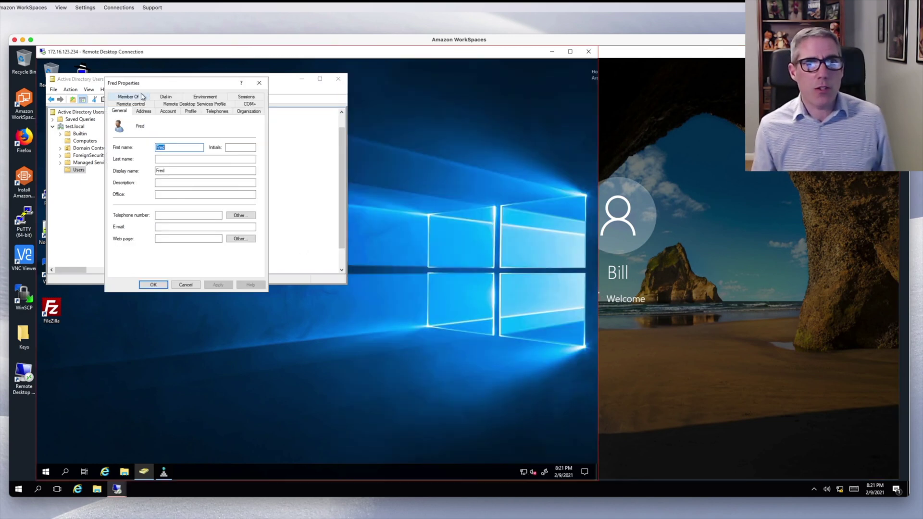
left_click(140, 97)
left_click(132, 148)
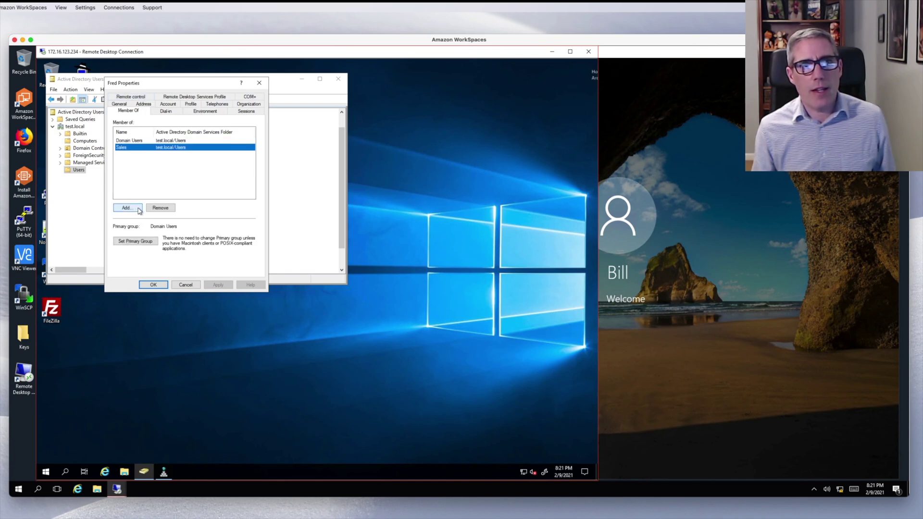
left_click(153, 209)
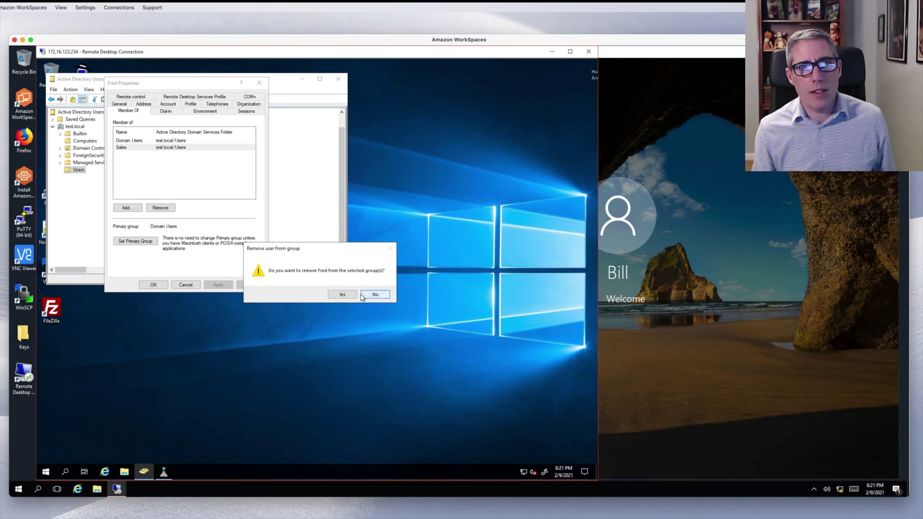
left_click(349, 295)
left_click(135, 143)
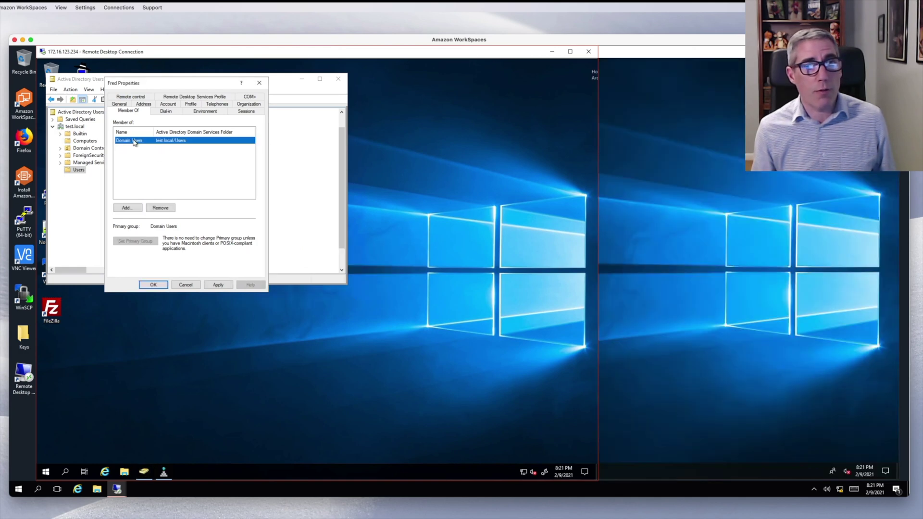
left_click(154, 285)
- Sign the Sales member out of the second session and relaunch Remote Desktop to 172.16.123.131
left_click(698, 258)
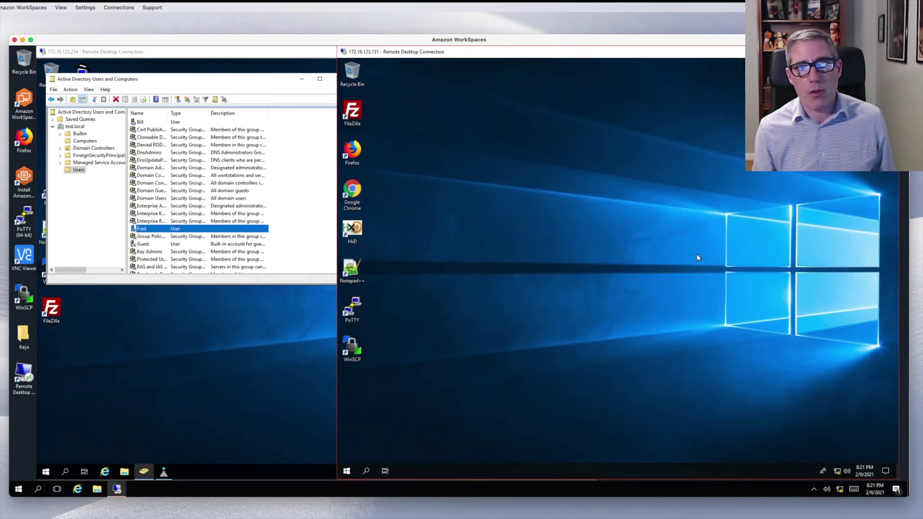
left_click(347, 471)
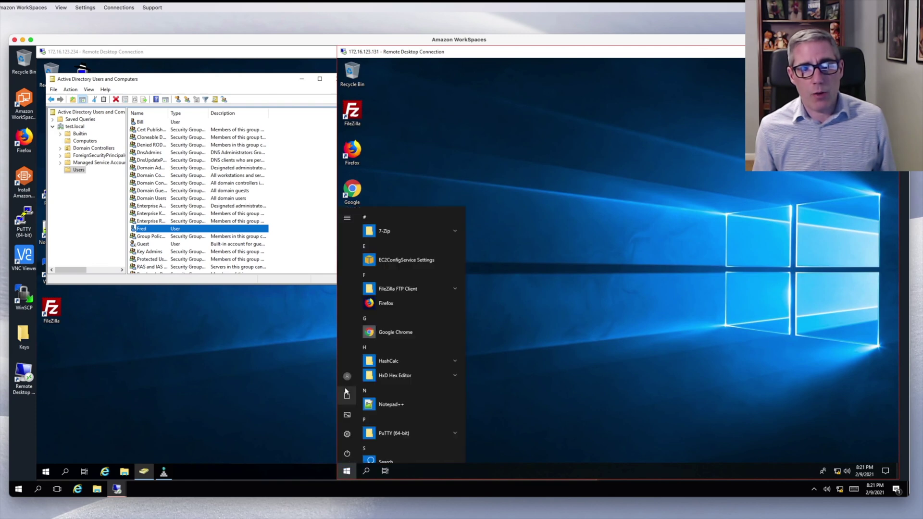
left_click(346, 378)
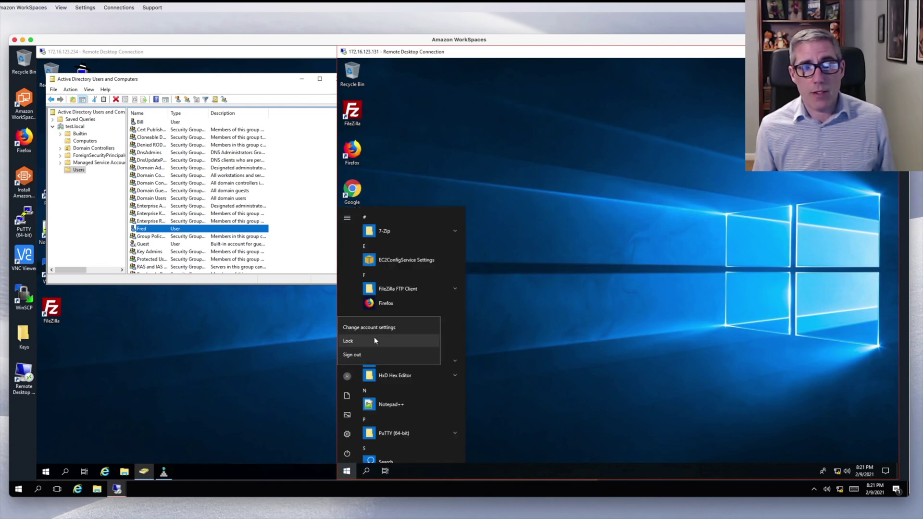
left_click(370, 352)
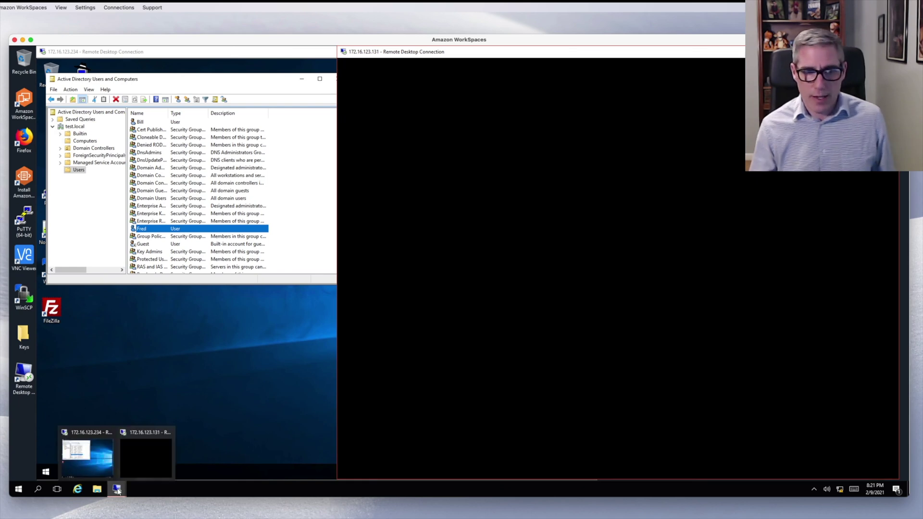
left_click(117, 489)
right_click(117, 489)
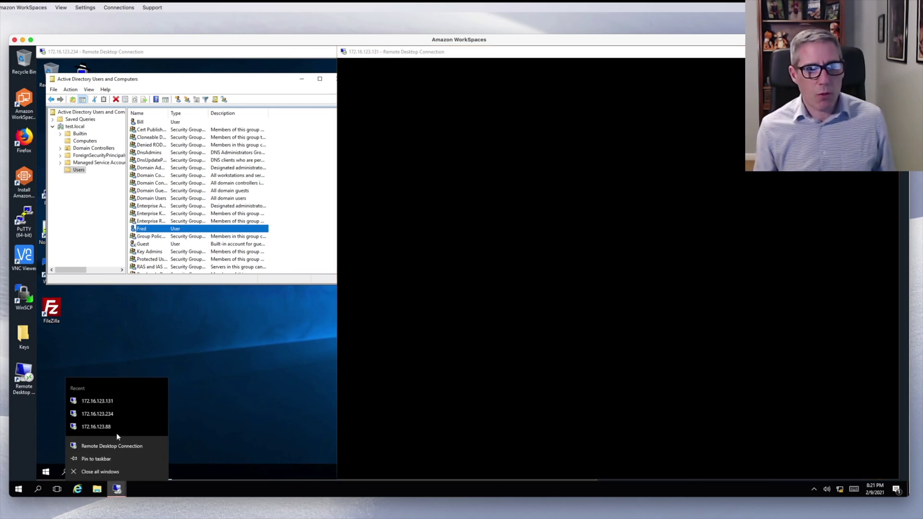
left_click(118, 407)
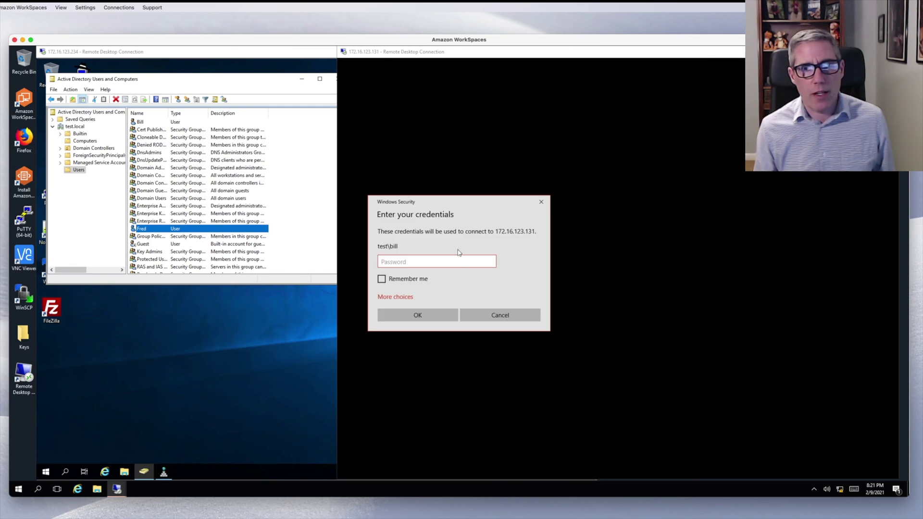
- Attempt login to 172.16.123.131 with the removed user's name and password via a different account
left_click(401, 297)
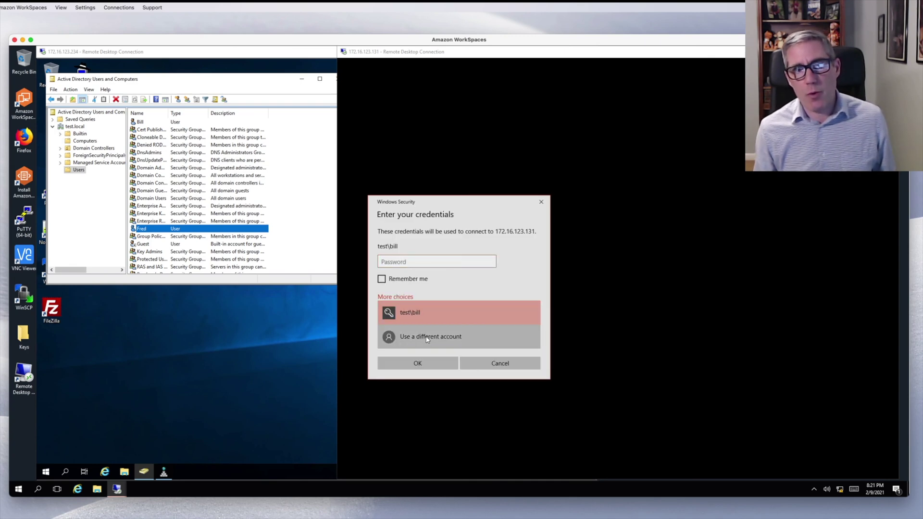
left_click(424, 337)
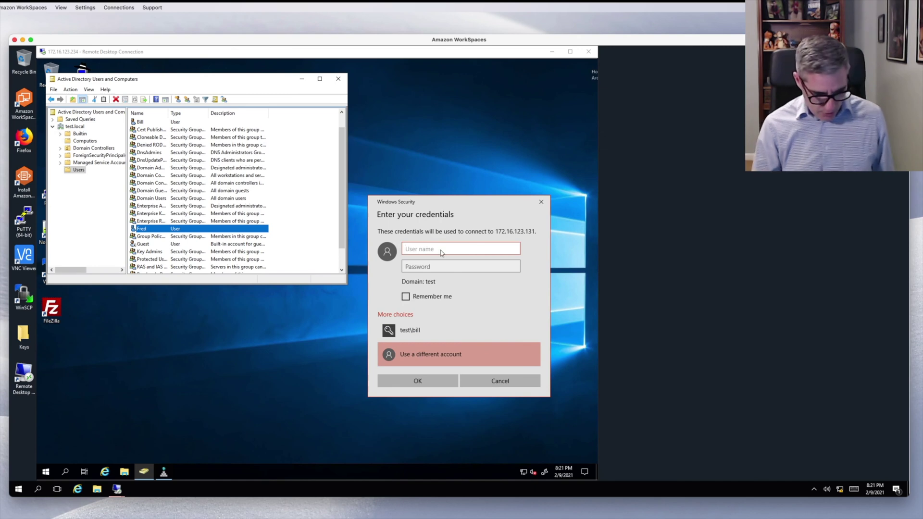
type("fred")
key("Tab")
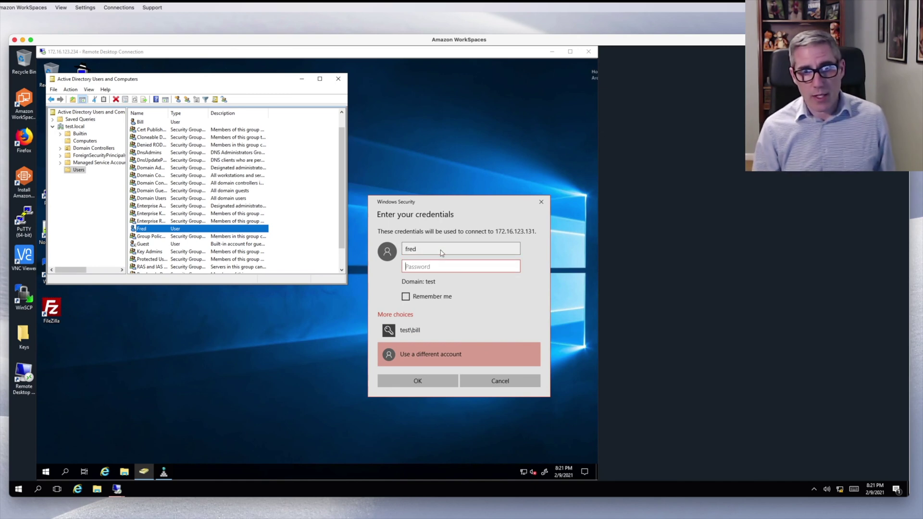
type("P")
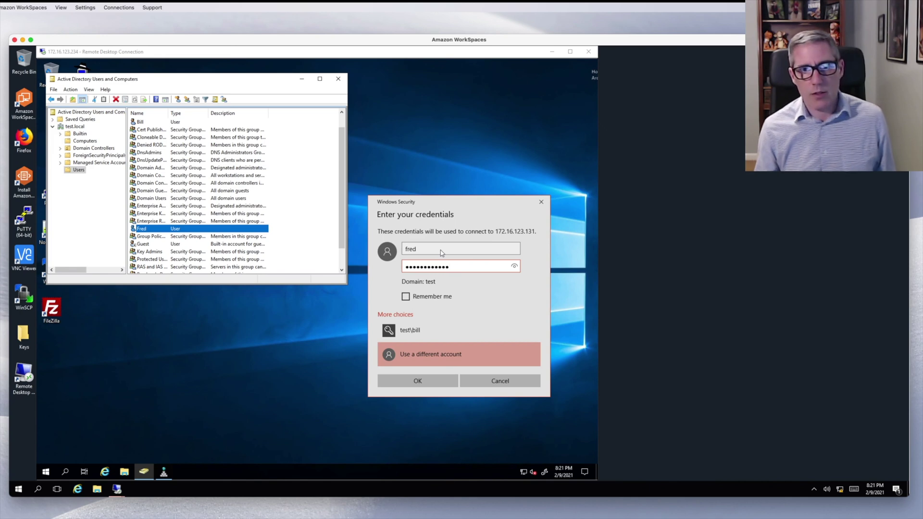
left_click(435, 379)
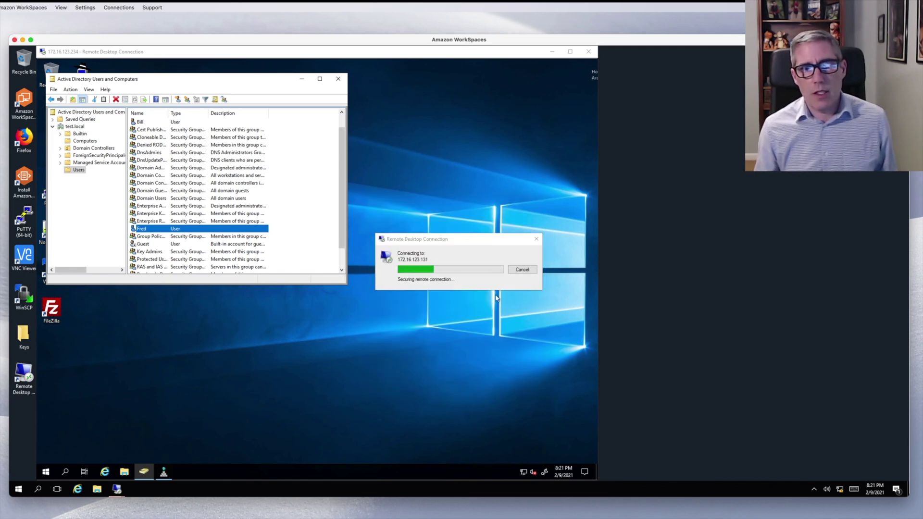
left_click_drag(451, 240, 605, 247)
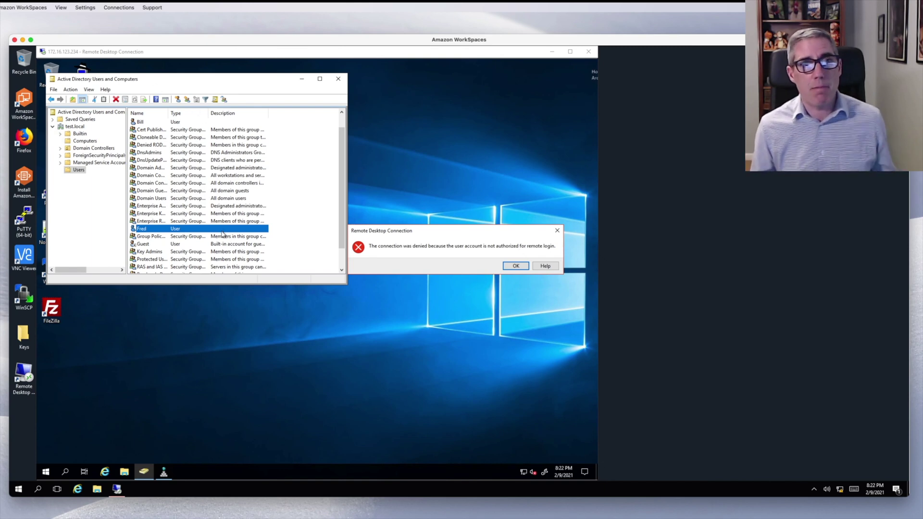
- Dismiss the denial, check WIN10 under Computers, then browse both test users in Users
left_click(509, 266)
left_click(86, 141)
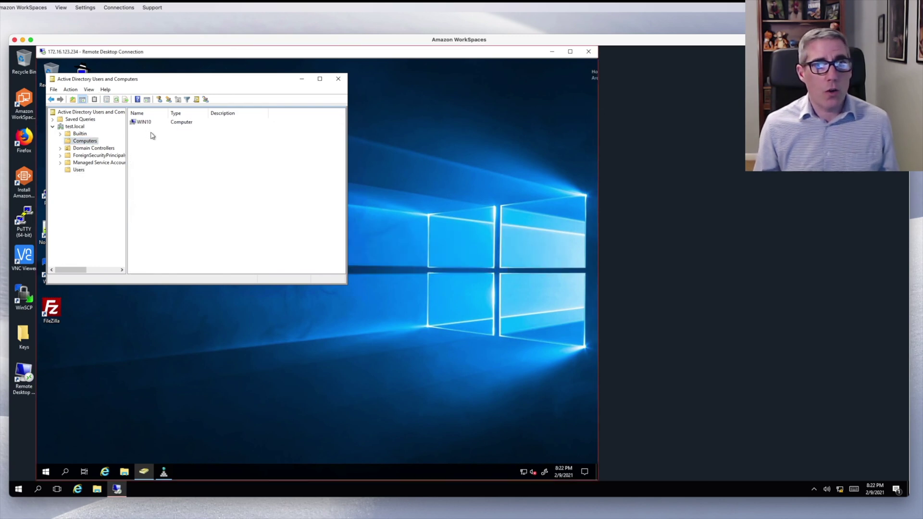
left_click(152, 124)
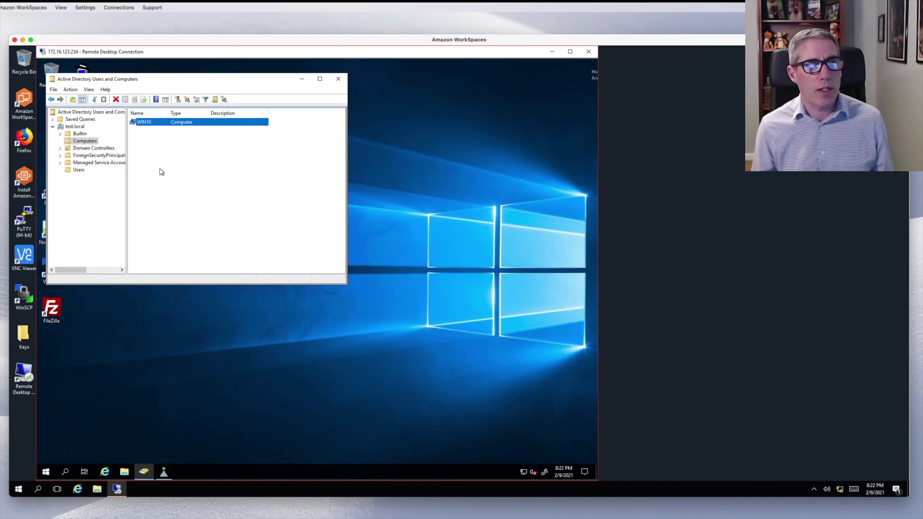
left_click(79, 170)
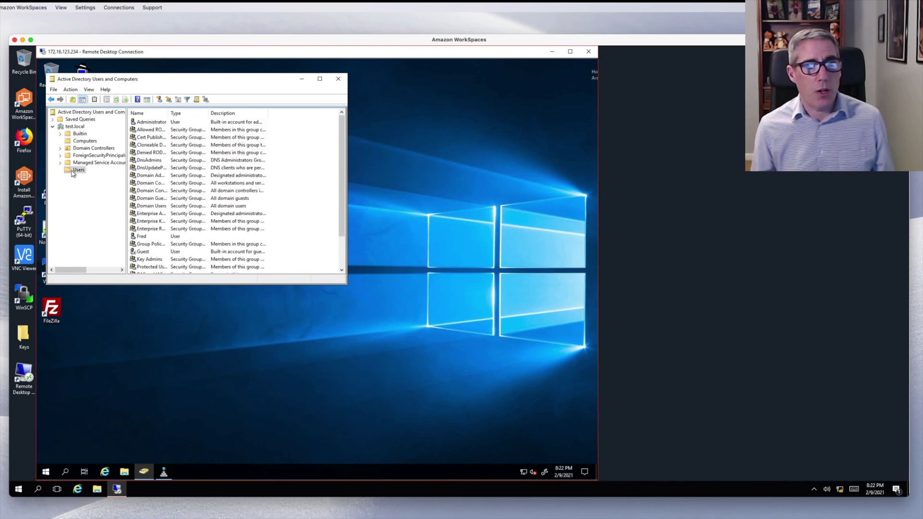
left_click(152, 237)
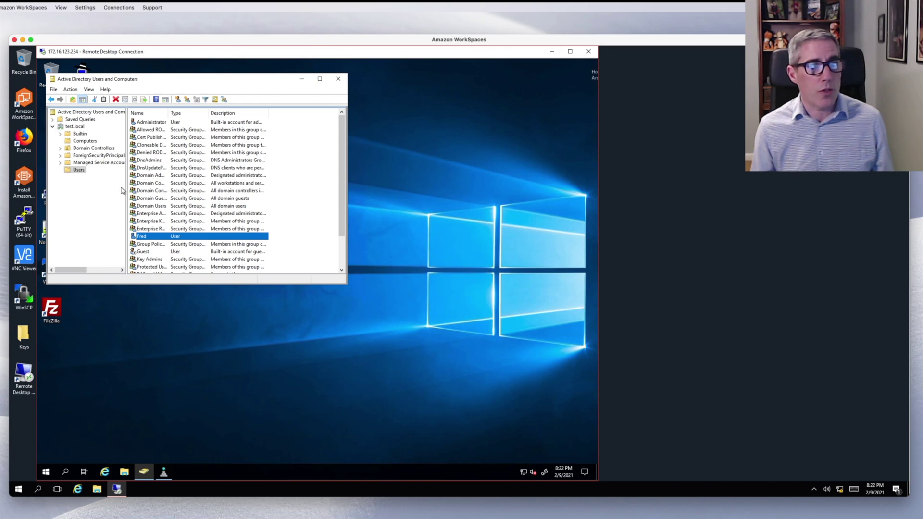
scroll(164, 235, "down", 2)
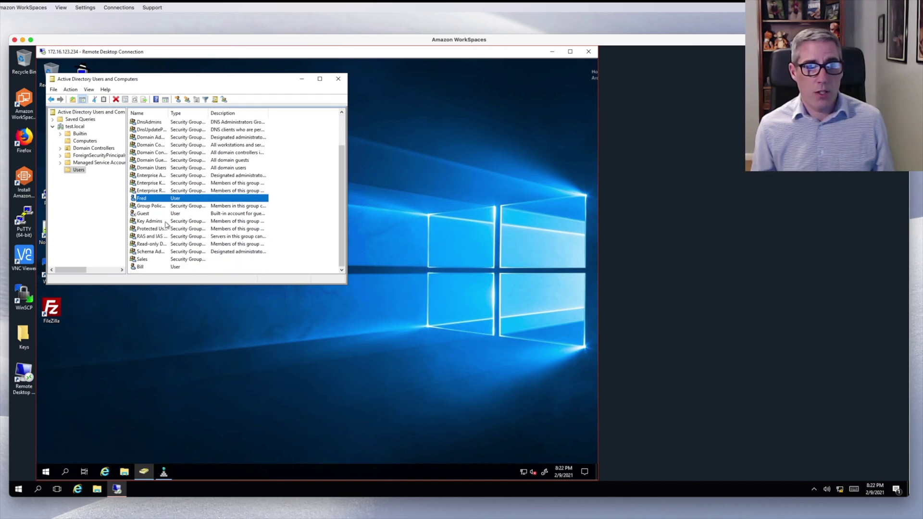
left_click(148, 267)
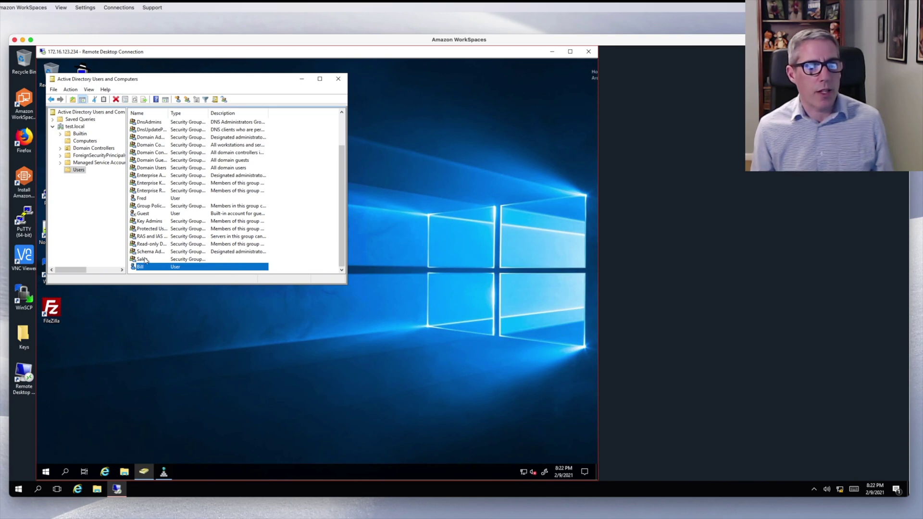
double_click(145, 260)
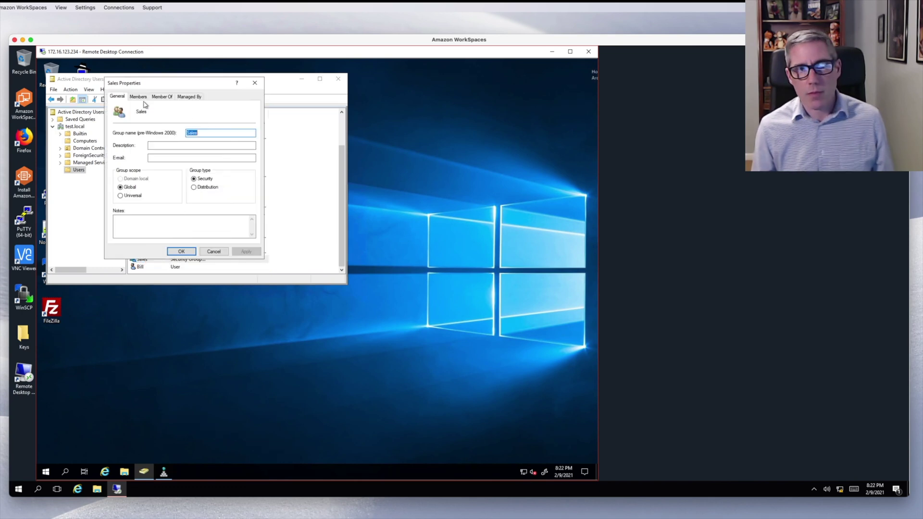
left_click(138, 97)
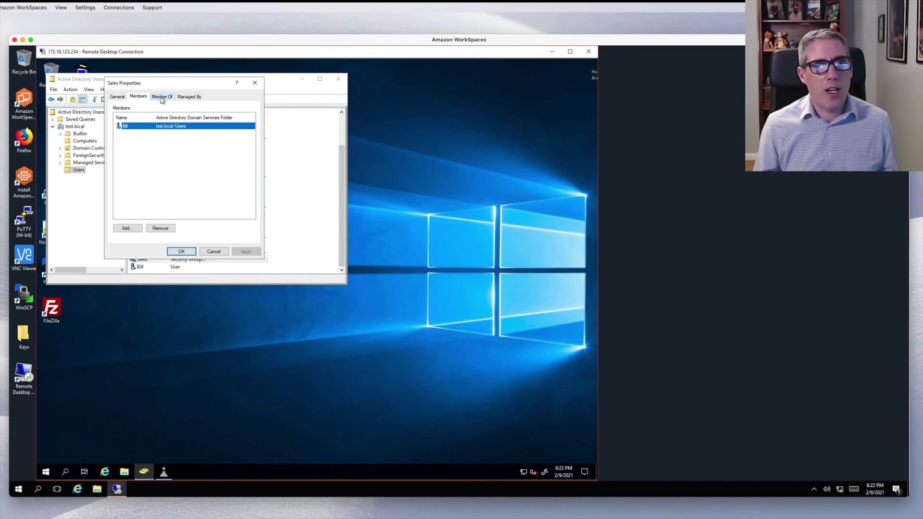
left_click(161, 98)
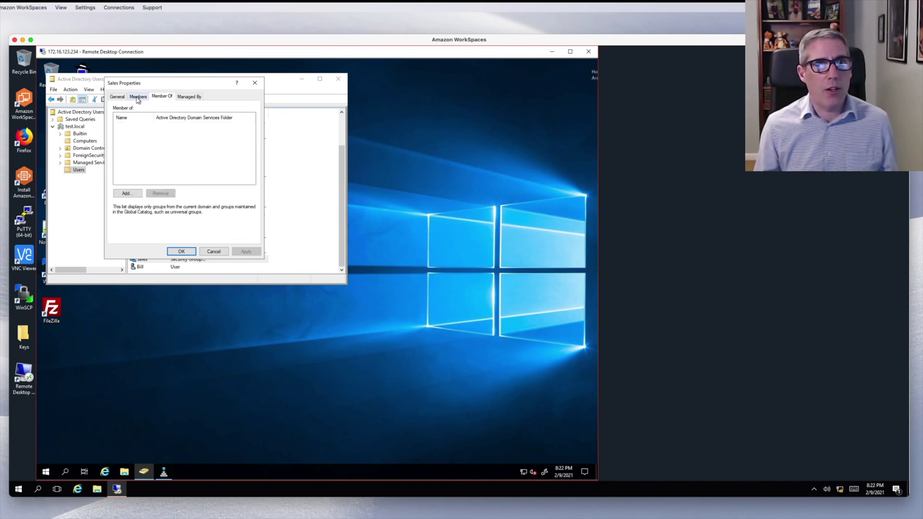
left_click(139, 98)
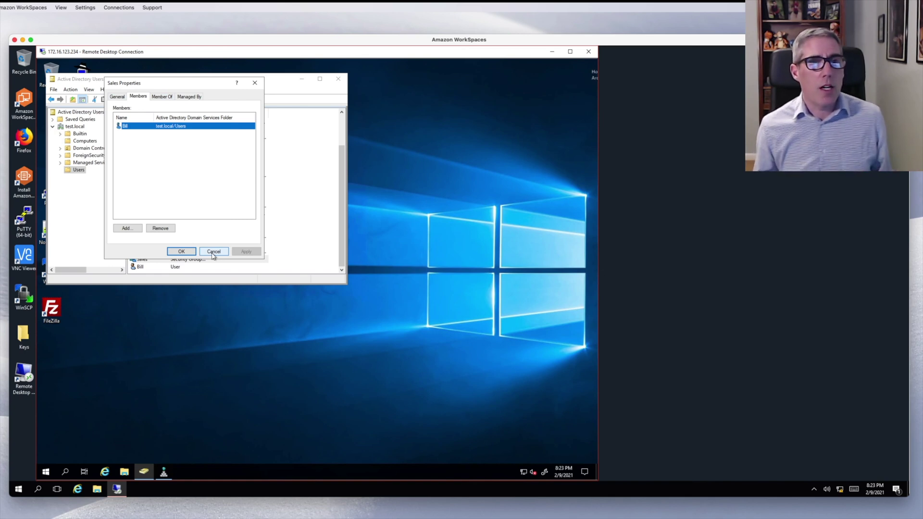
left_click(213, 251)
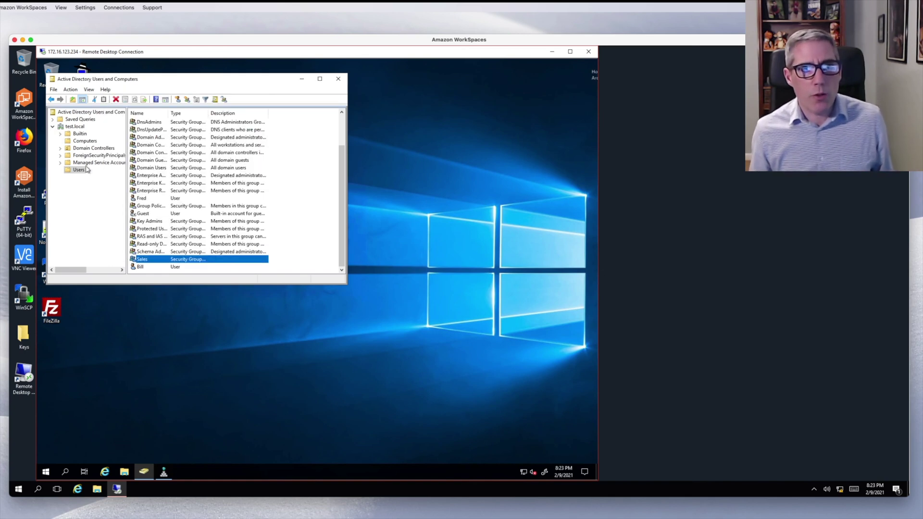
- Back out of the Users context menu and bring up the test.local domain's context menu
right_click(72, 171)
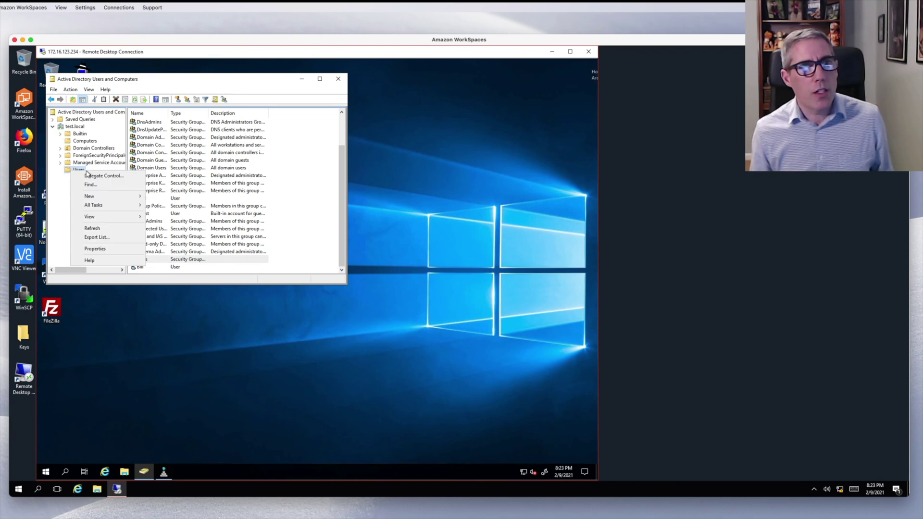
mouse_move(100, 200)
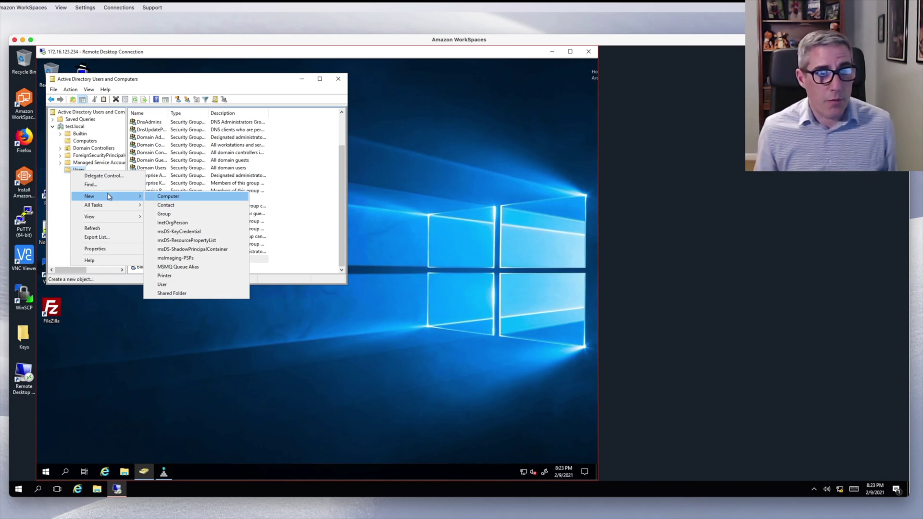
key("Escape")
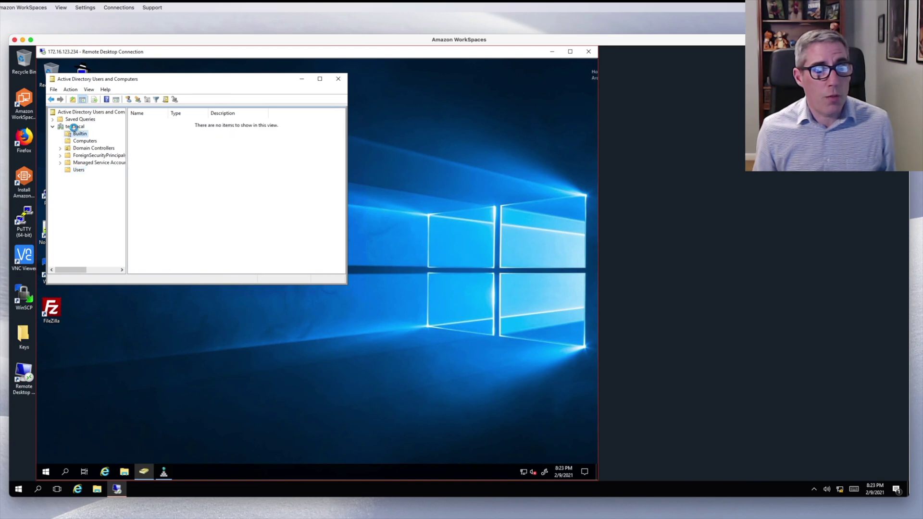
left_click(74, 127)
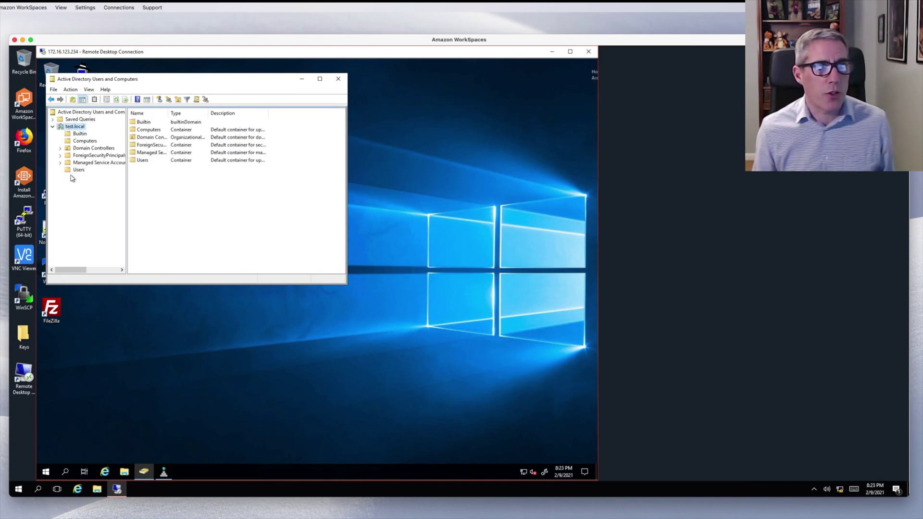
right_click(76, 128)
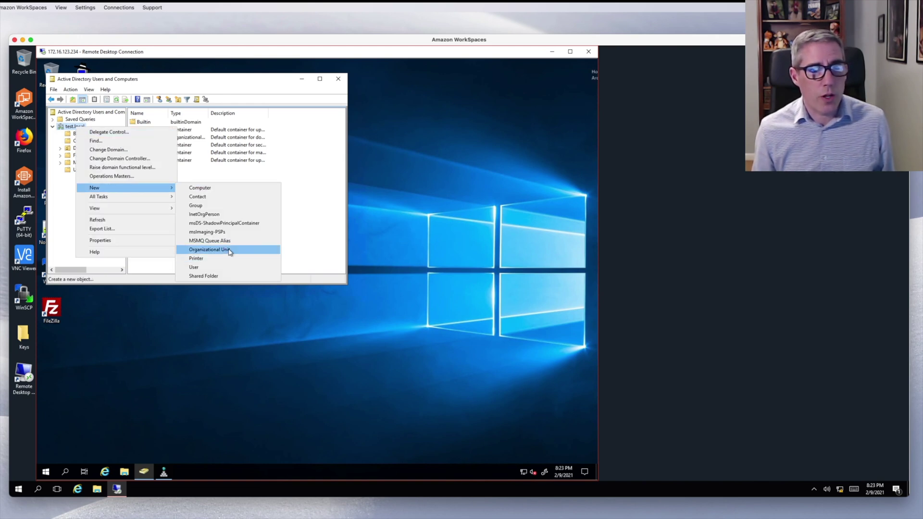
- Create a new organizational unit named Sales under test.local
left_click(223, 249)
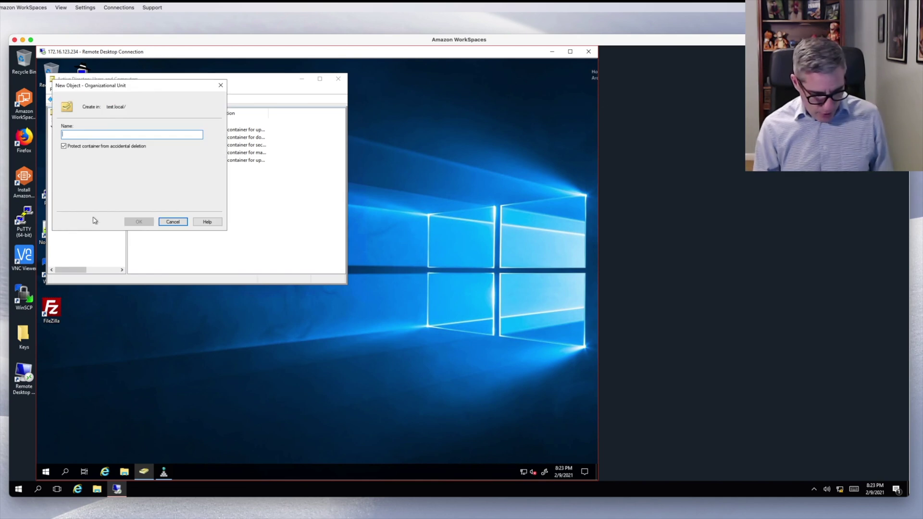
type("Sales")
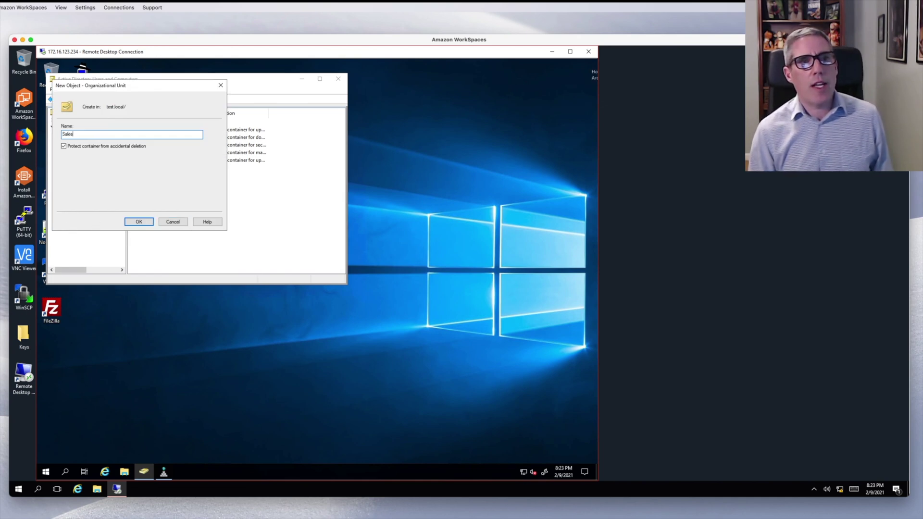
key("Return")
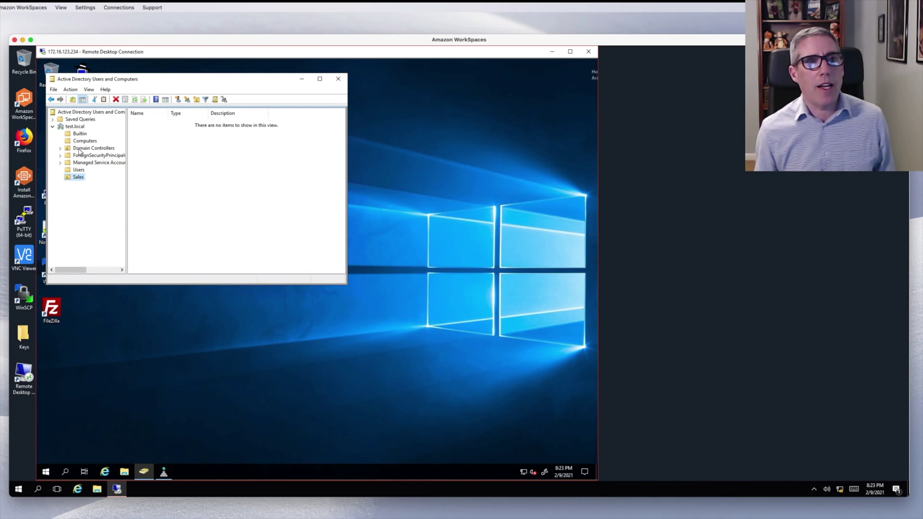
left_click(77, 171)
left_click(78, 177)
- Move the WIN10 computer from Computers into the Sales OU and verify it there
left_click(83, 142)
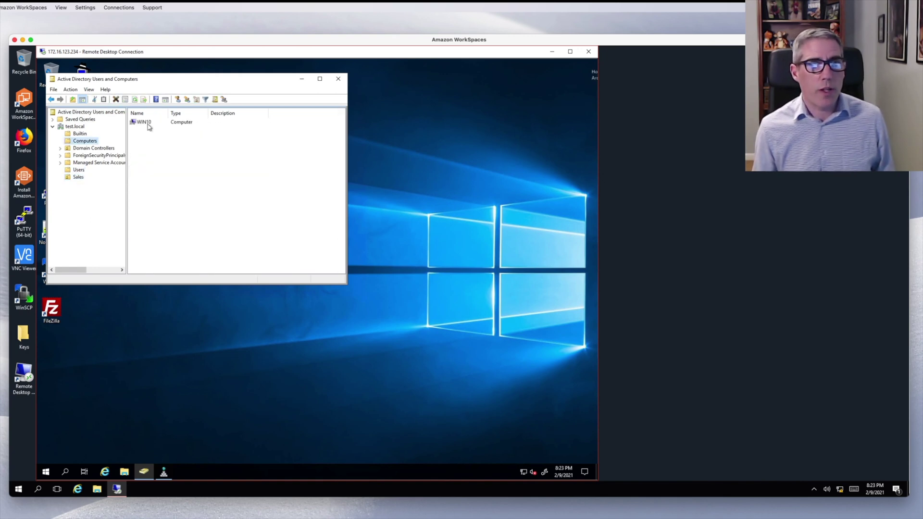
left_click(149, 125)
left_click_drag(145, 126, 78, 179)
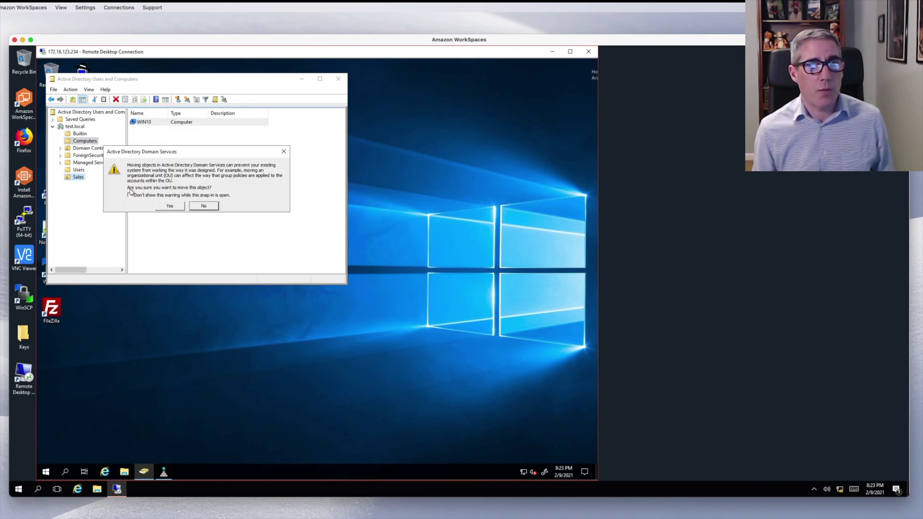
left_click(170, 205)
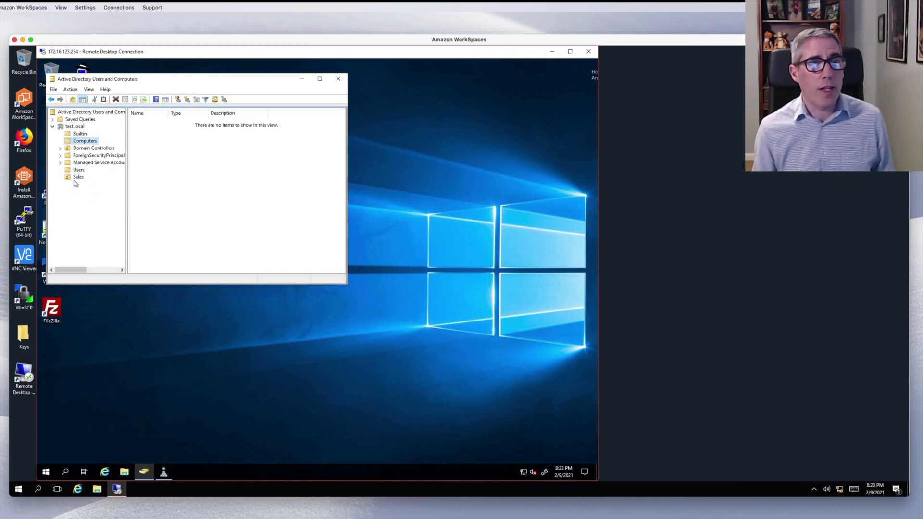
left_click(78, 176)
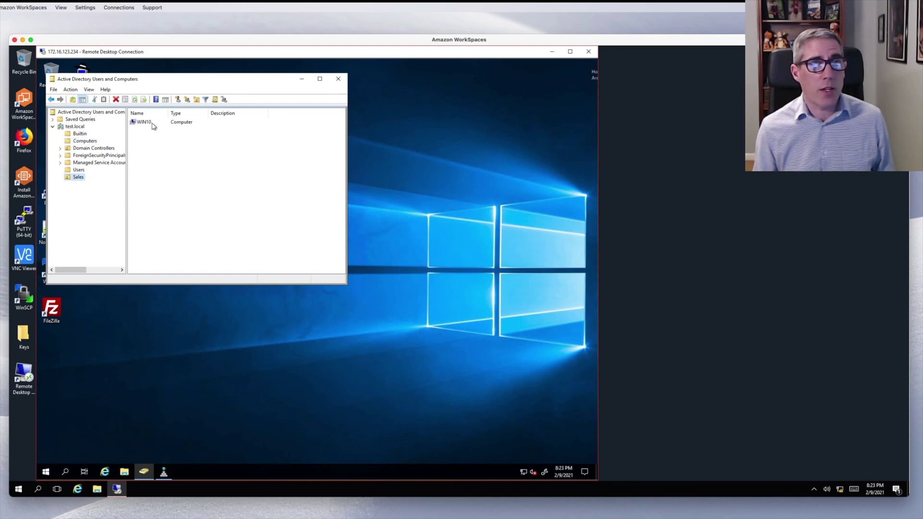
left_click(153, 124)
left_click(79, 170)
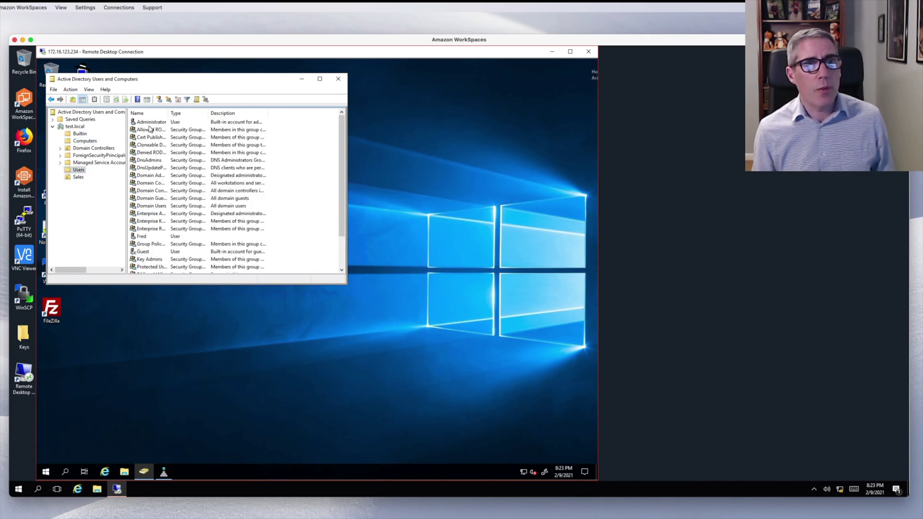
- Add the user account to the Sales group through its Member Of properties
left_click(143, 237)
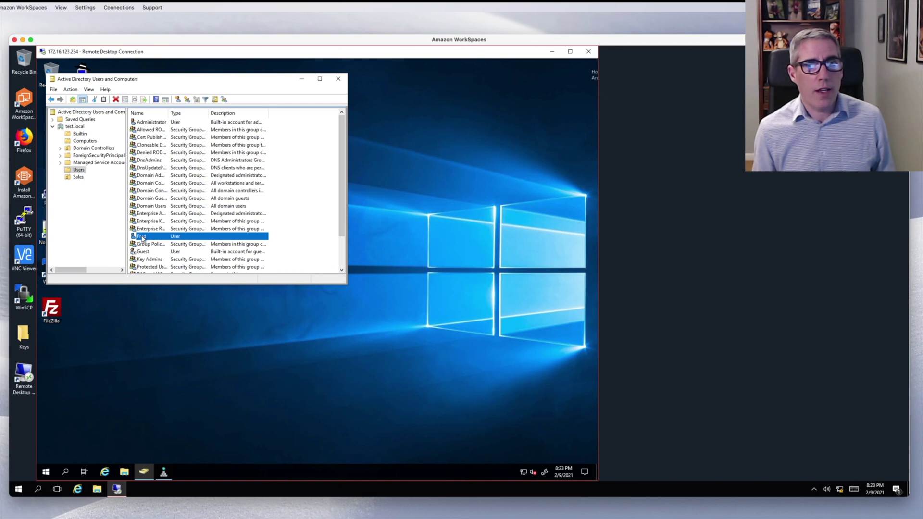
double_click(142, 237)
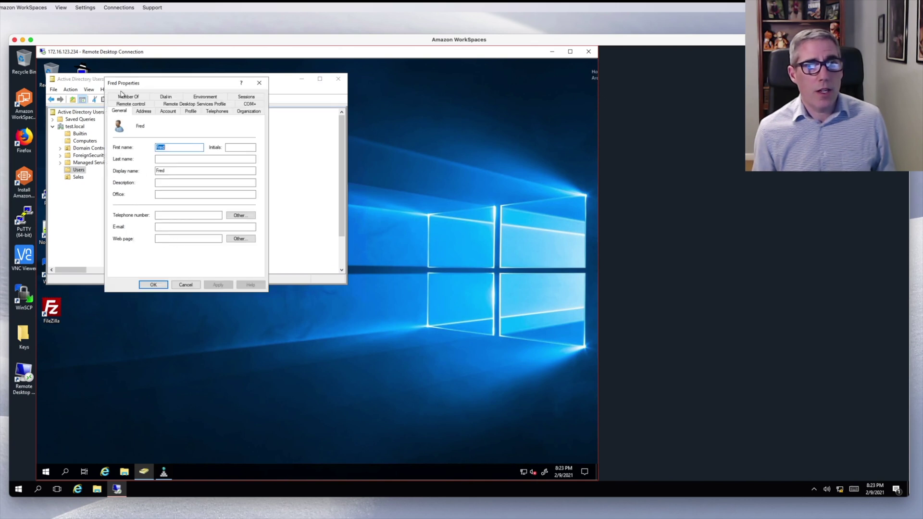
left_click(124, 96)
left_click(136, 209)
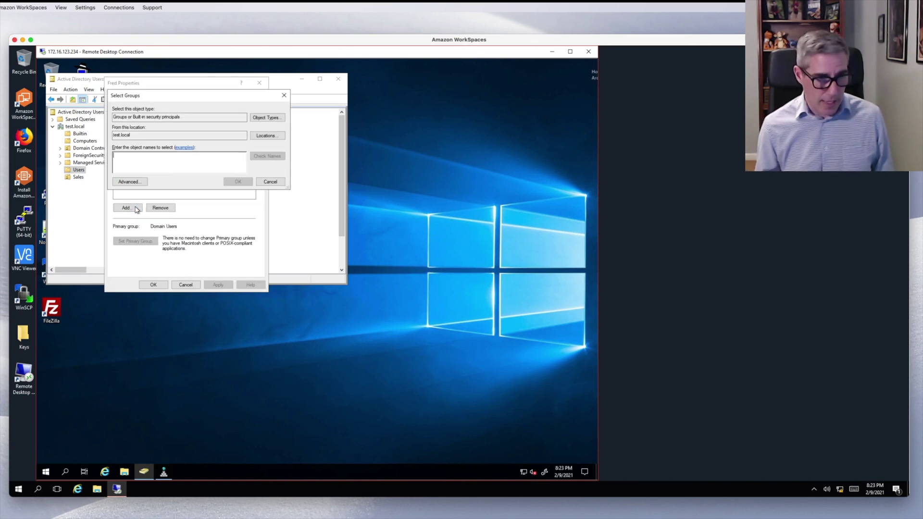
type("sales")
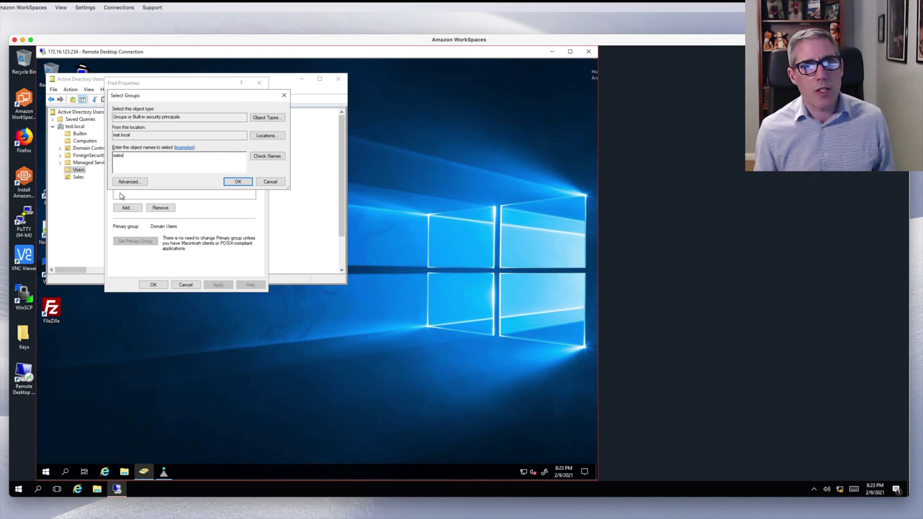
left_click(267, 156)
left_click(238, 181)
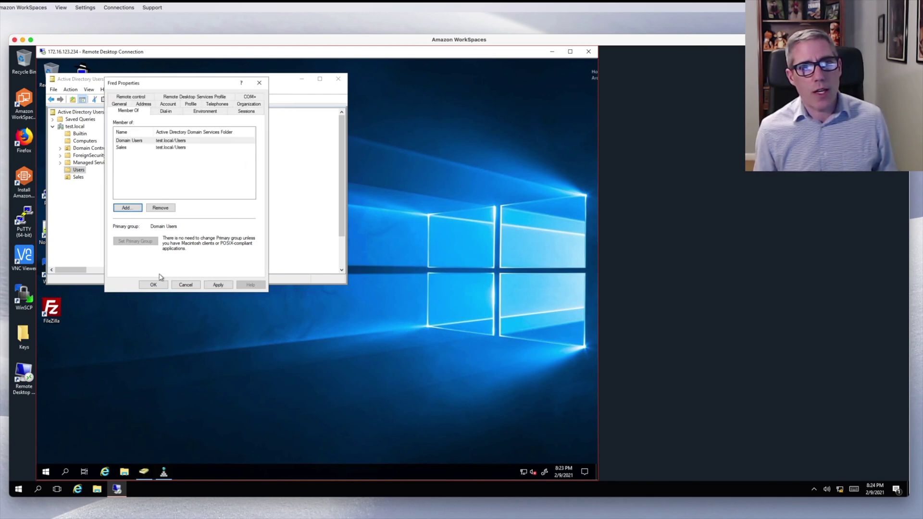
left_click(154, 286)
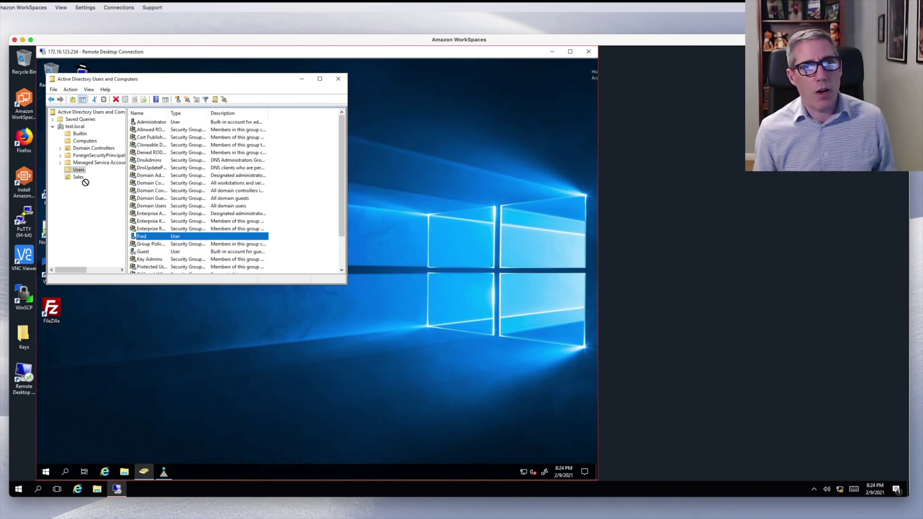
- Move the user account into the Sales OU and view its contents
left_click_drag(80, 179, 79, 180)
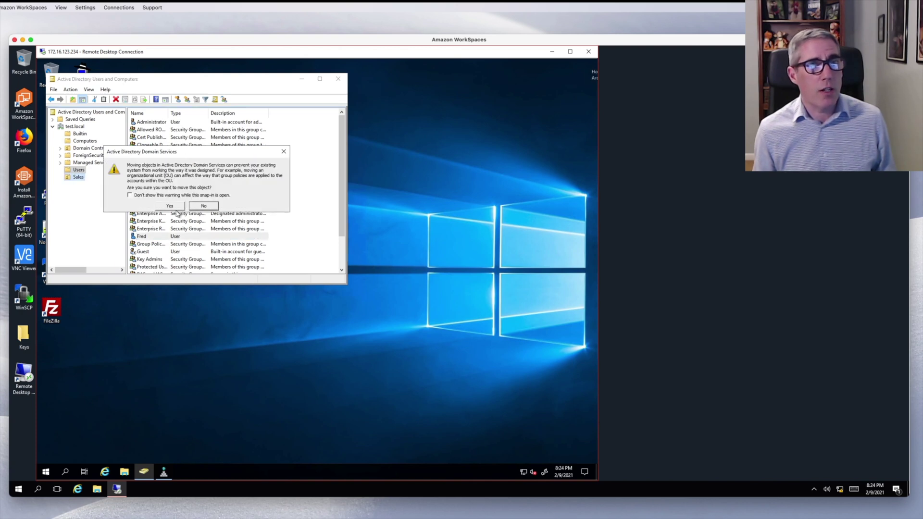
left_click(174, 207)
left_click(76, 179)
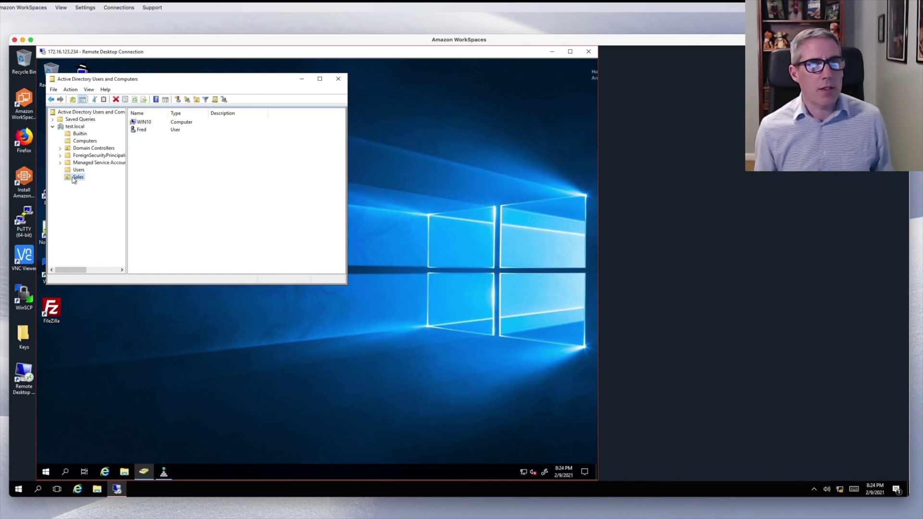
left_click(138, 131)
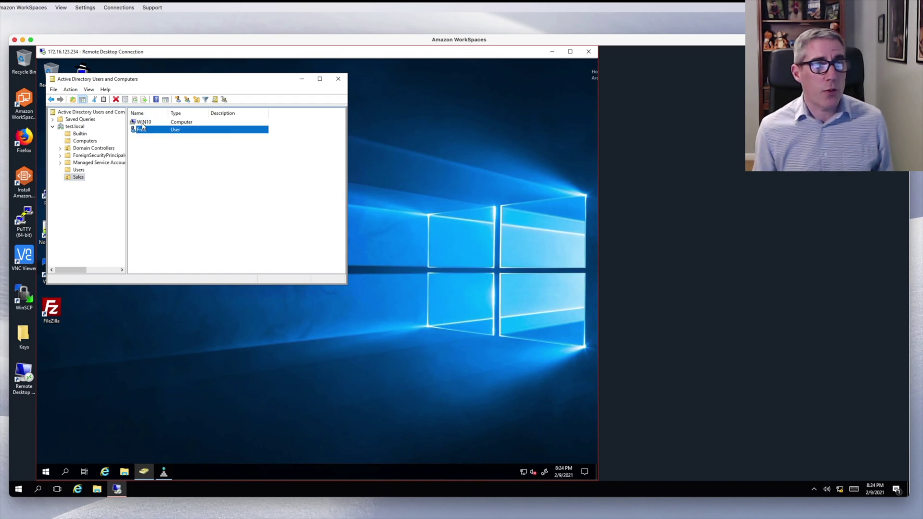
left_click(143, 123)
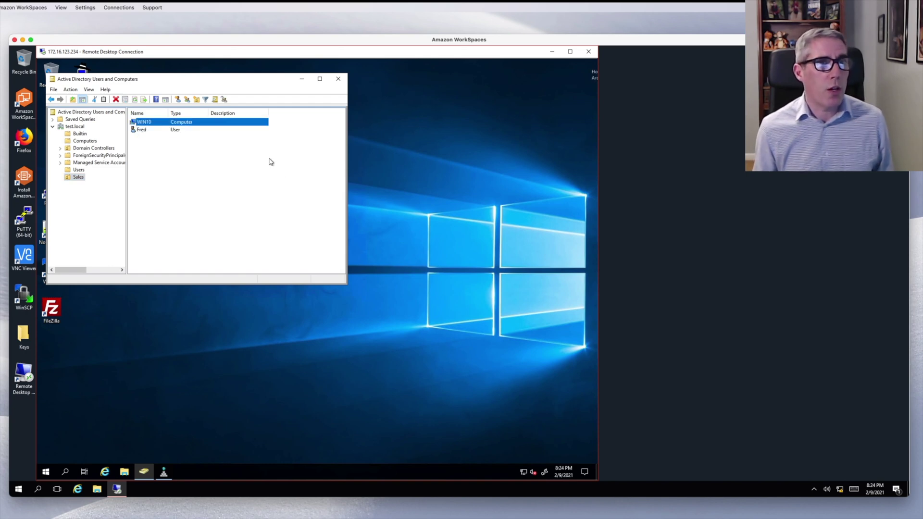